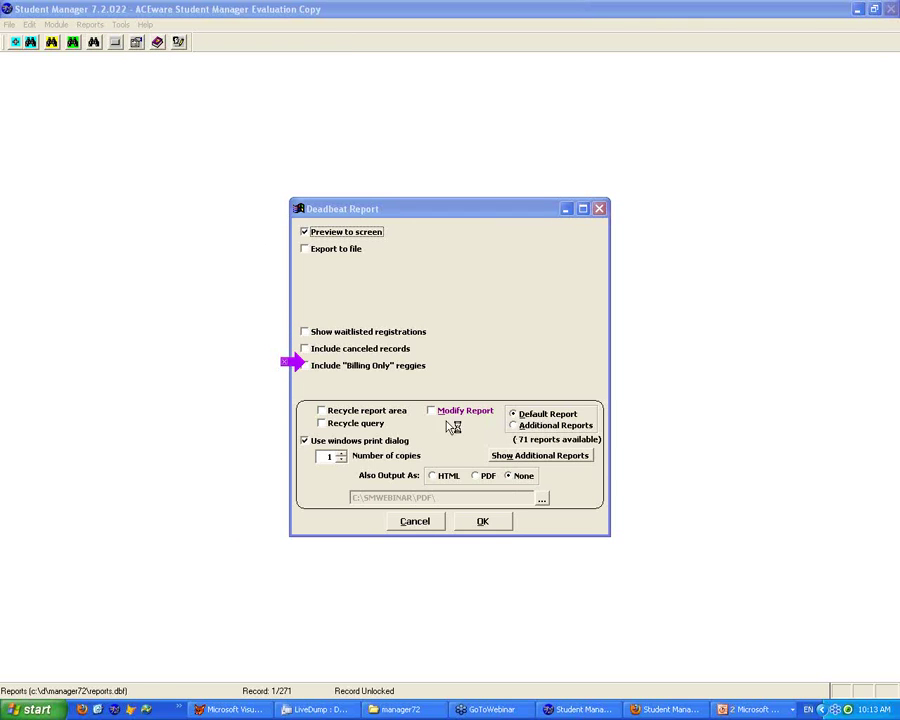
Accept the Deadbeat Report options and sort its query list by run count, and by query title in ascending and descending order
left_click(484, 522)
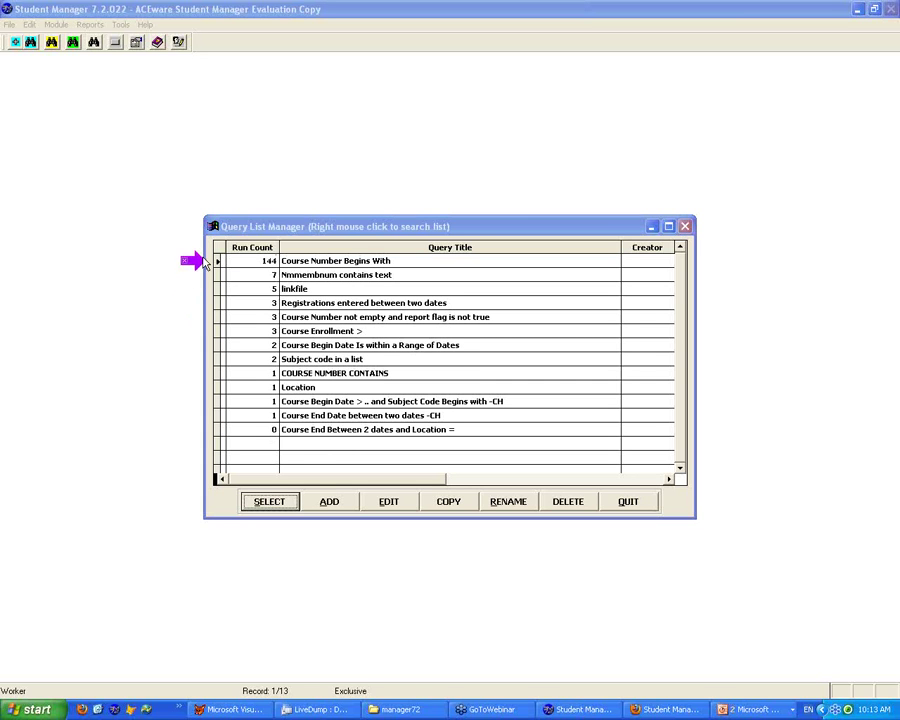
left_click(262, 250)
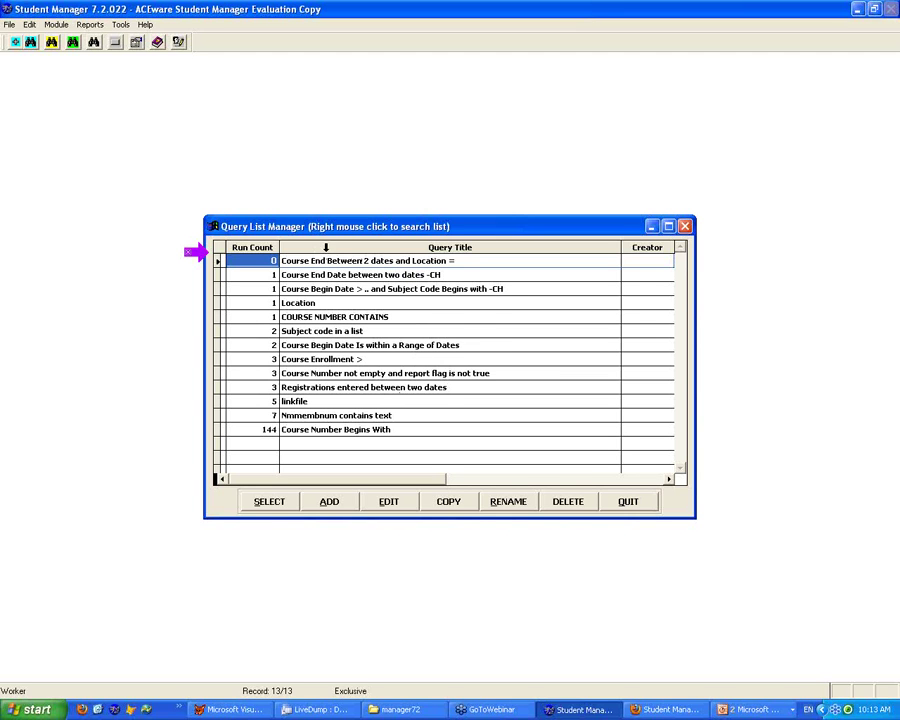
left_click(325, 247)
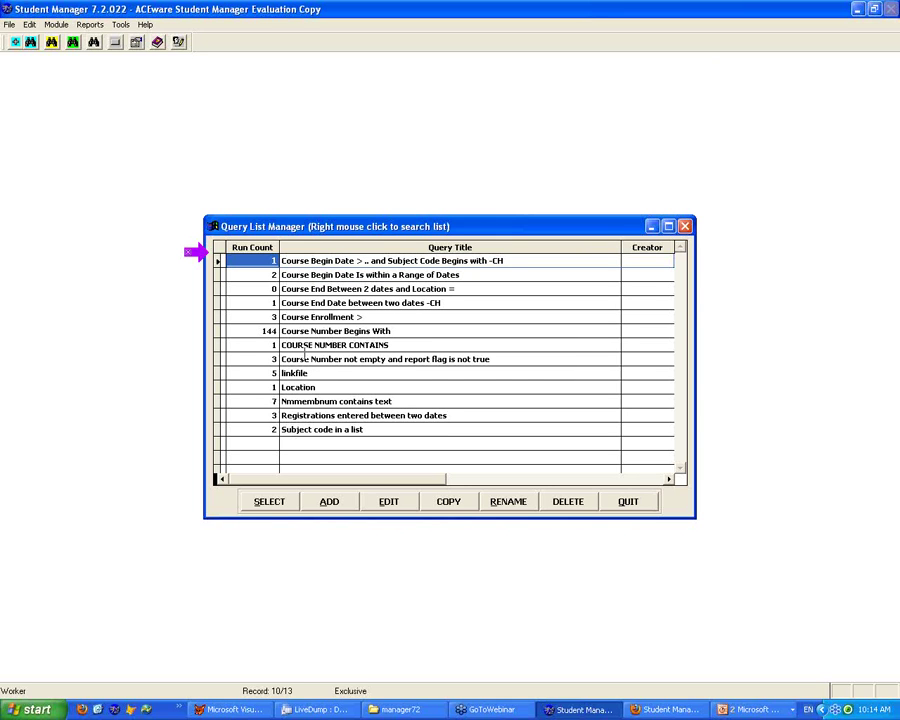
left_click(344, 247)
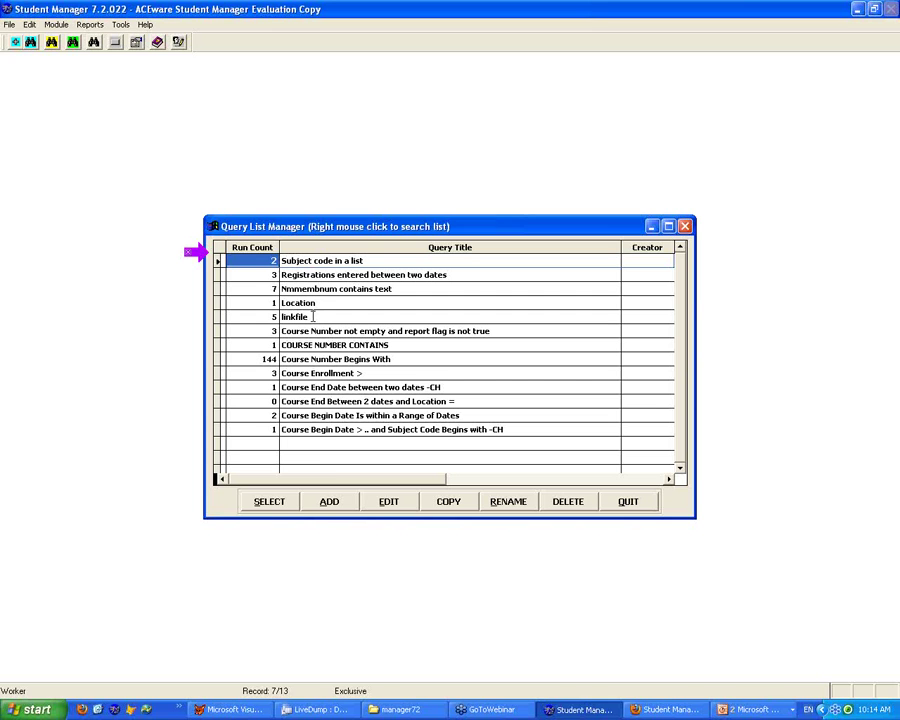
Switch to the PowerPoint slide show and advance through the query parameter slides from page 12 to page 15
left_click(750, 709)
left_click(740, 673)
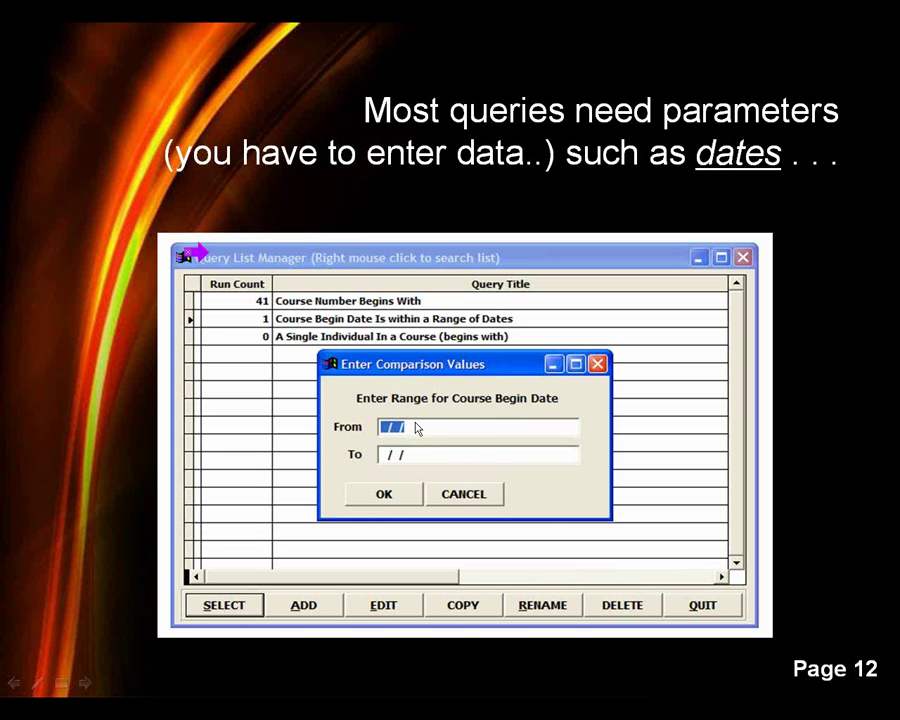
left_click(86, 683)
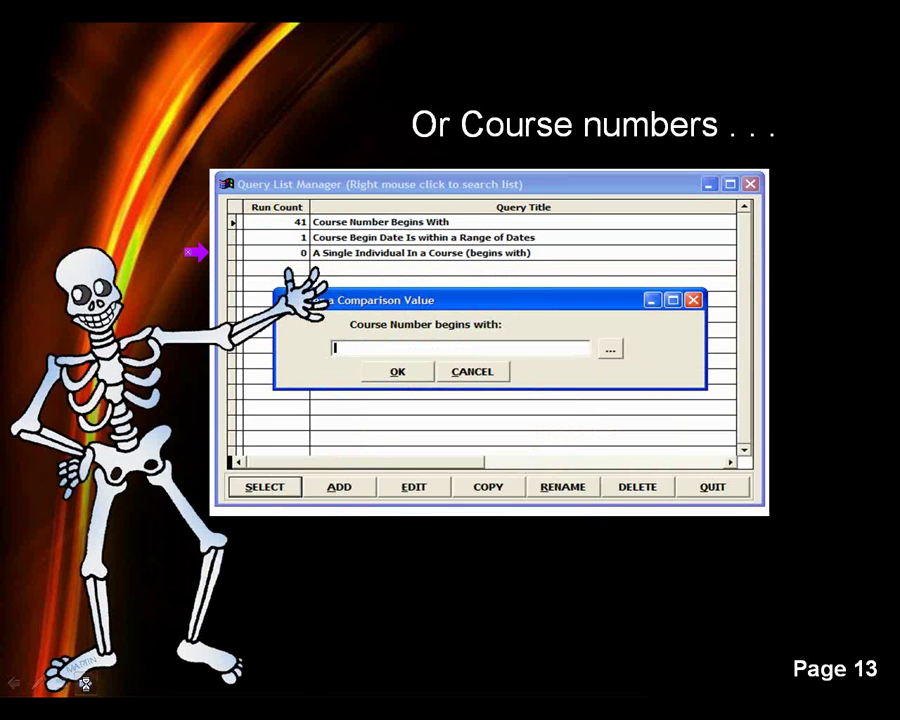
left_click(87, 684)
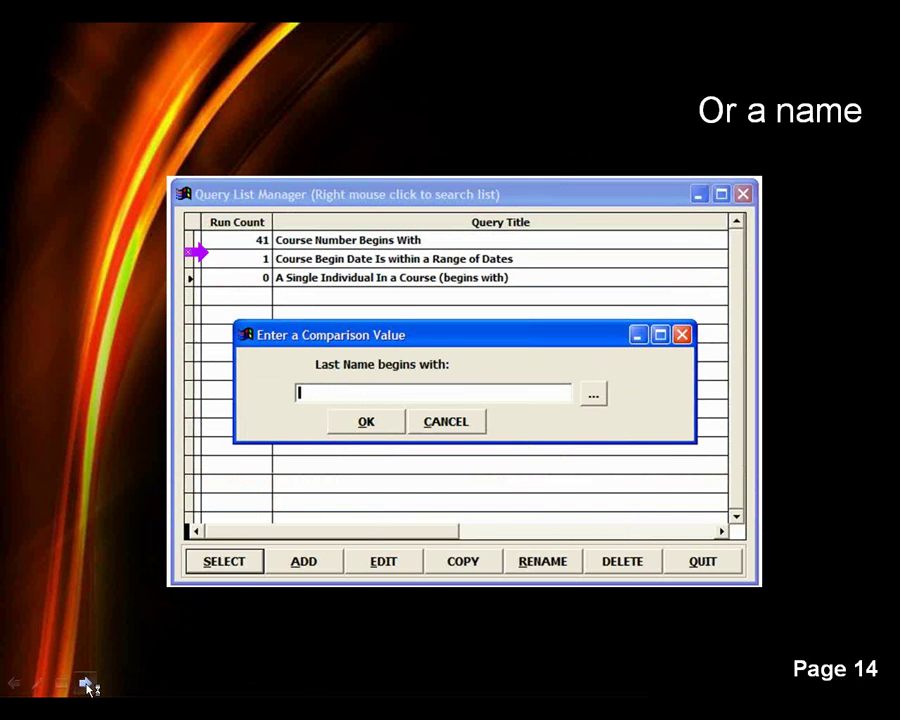
left_click(86, 684)
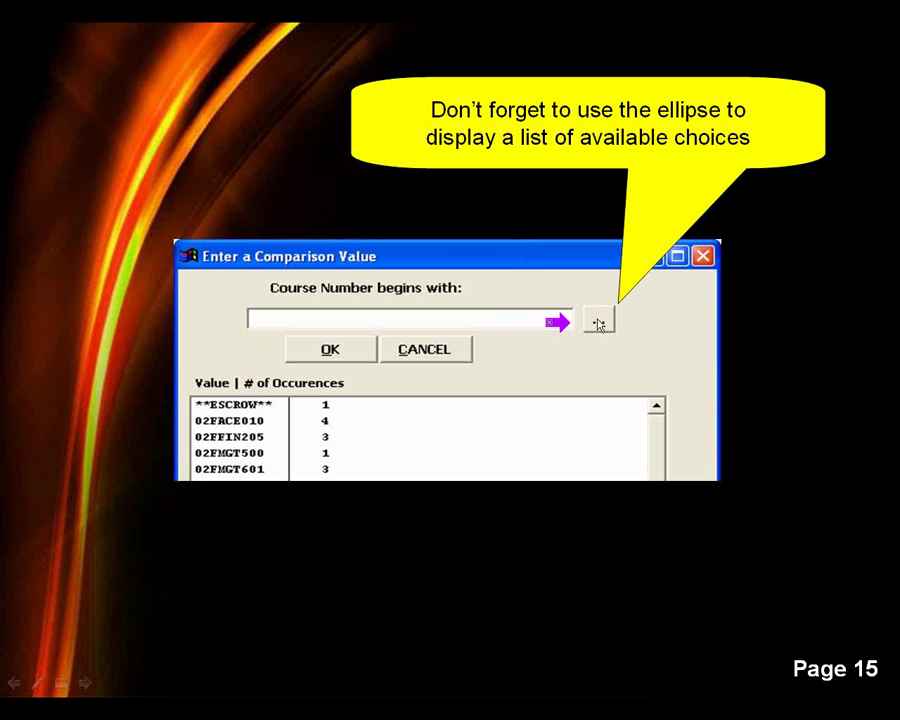
Return to Student Manager, run the "Subject code in a list" query and choose COMPUTER from the available subject codes
key("alt+Tab")
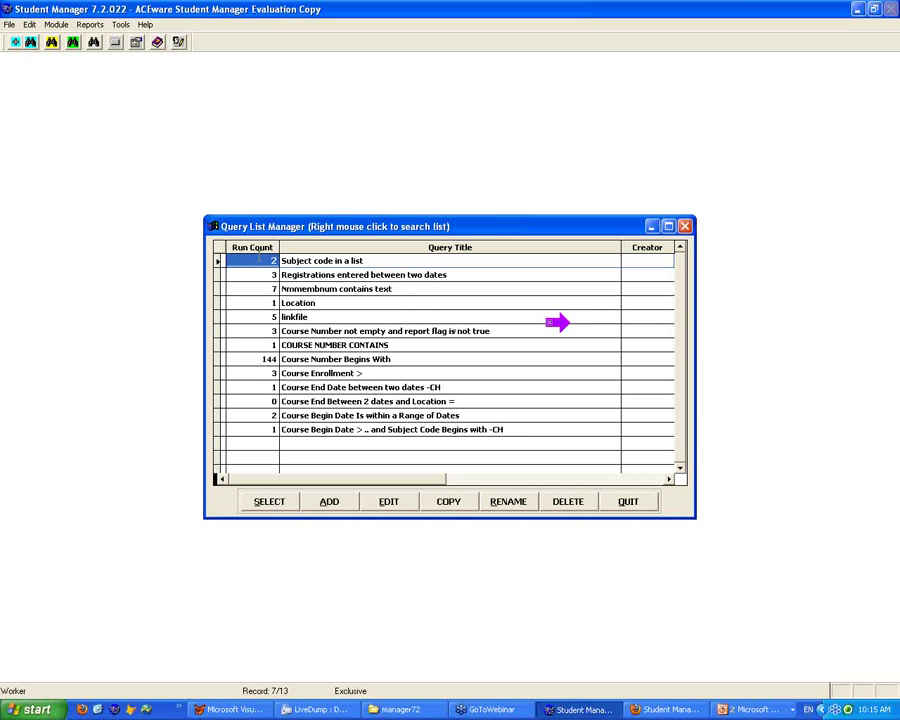
left_click(259, 257)
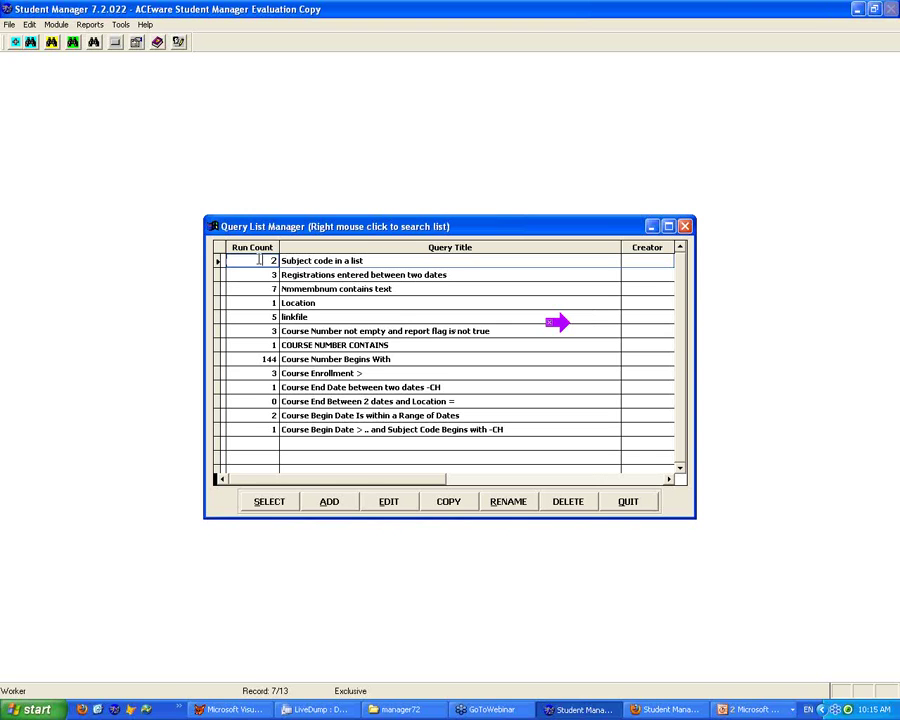
left_click(269, 502)
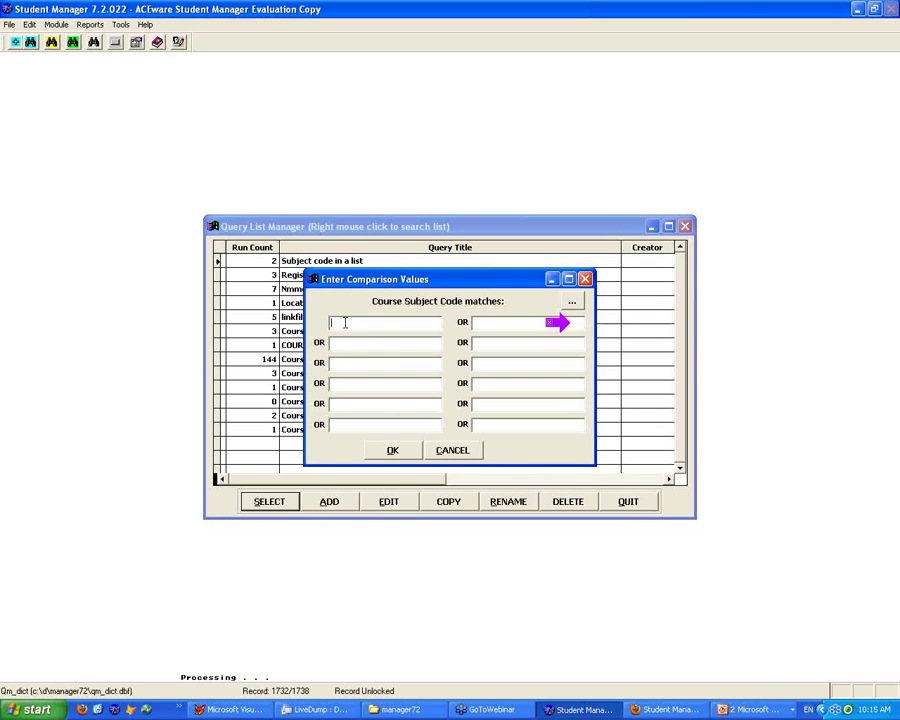
left_click(572, 302)
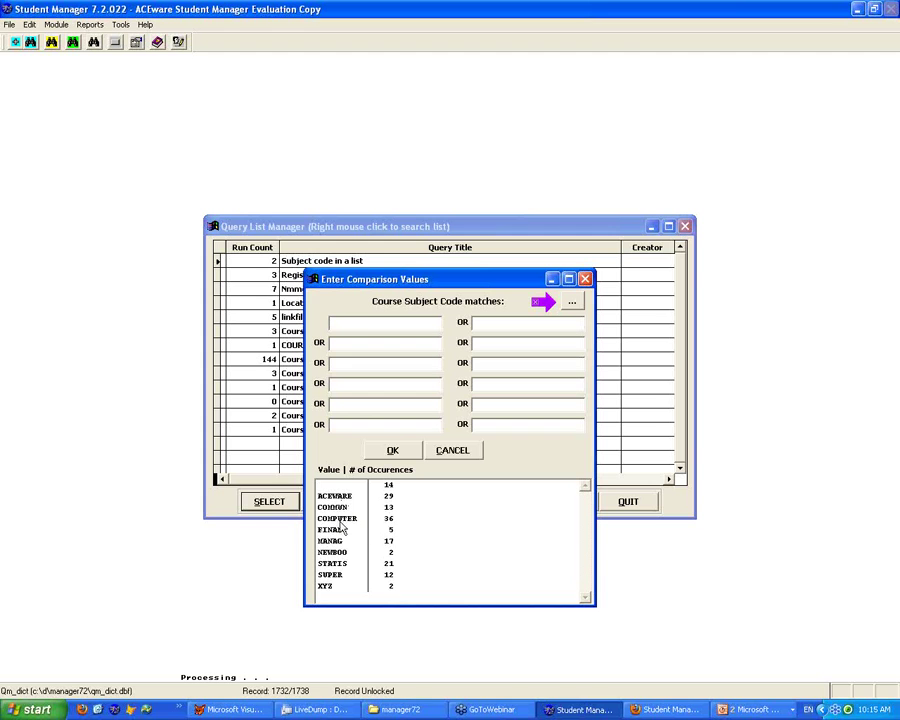
double_click(342, 520)
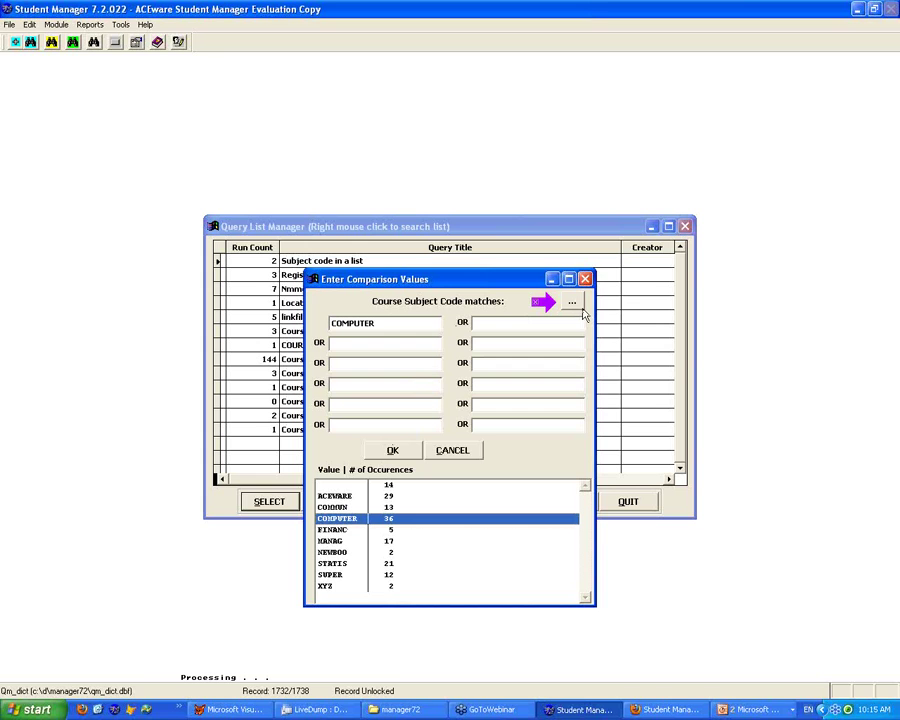
Switch to the PowerPoint slide show and advance to page 17 about finding a query in a report area
left_click(755, 709)
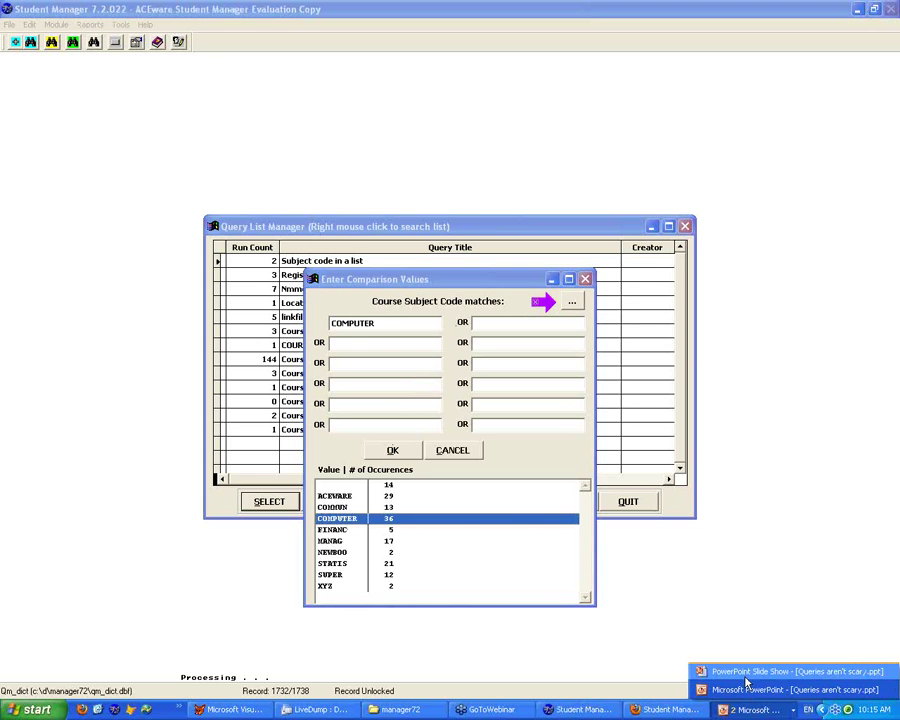
left_click(746, 675)
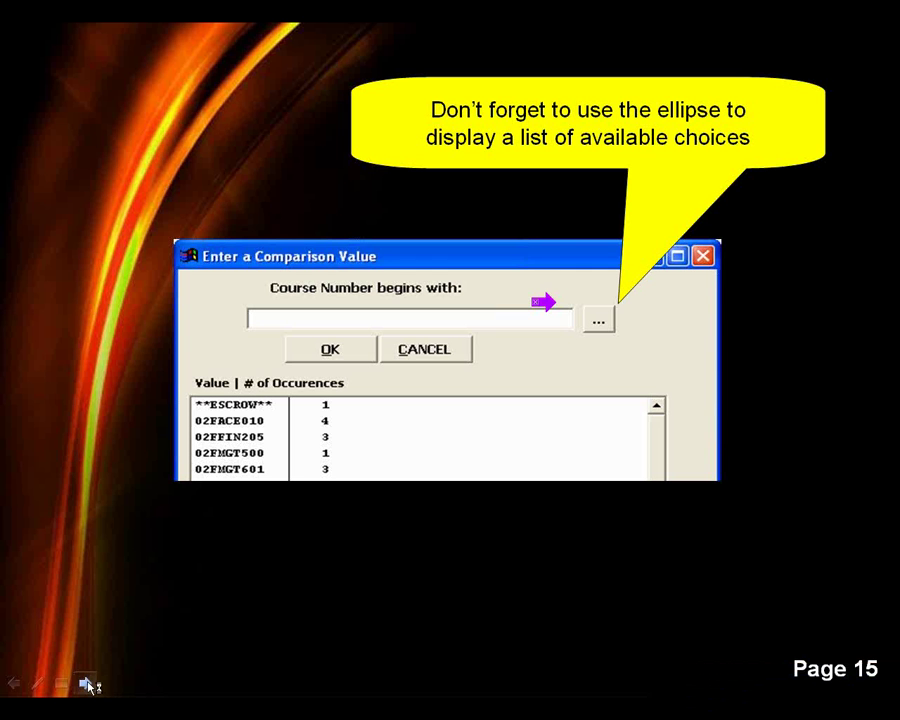
left_click(86, 684)
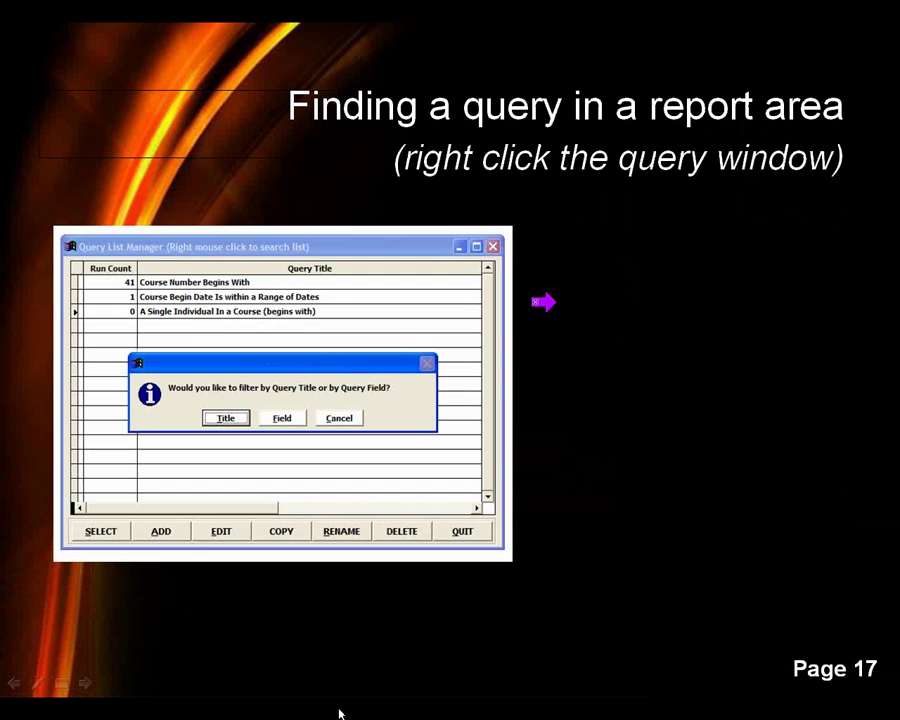
Return to Student Manager and cancel the subject code comparison values to get back to the query list
key("alt+Tab")
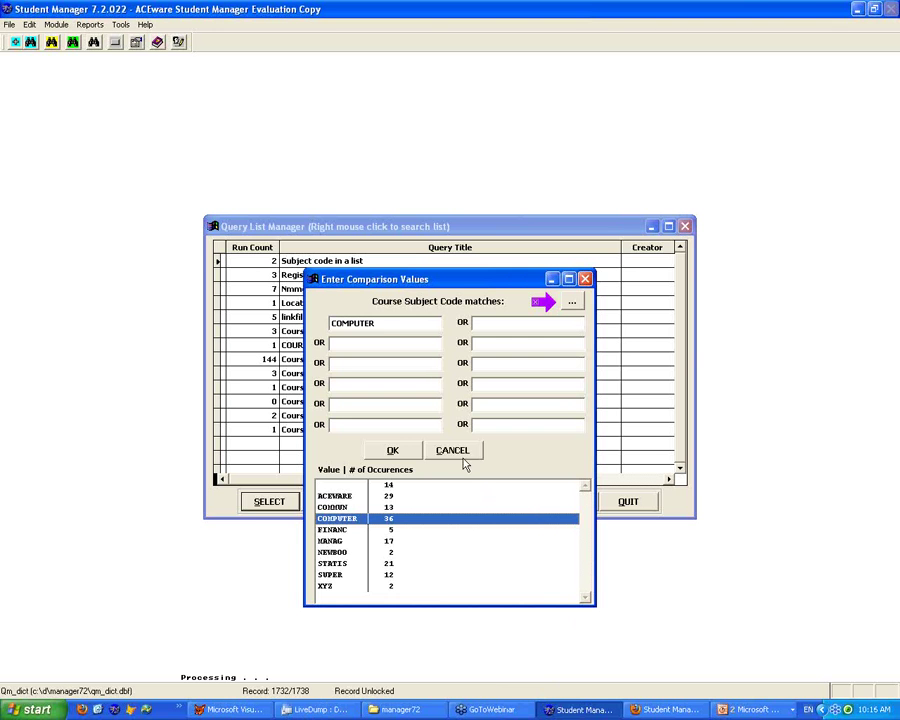
left_click(455, 451)
left_click(340, 251)
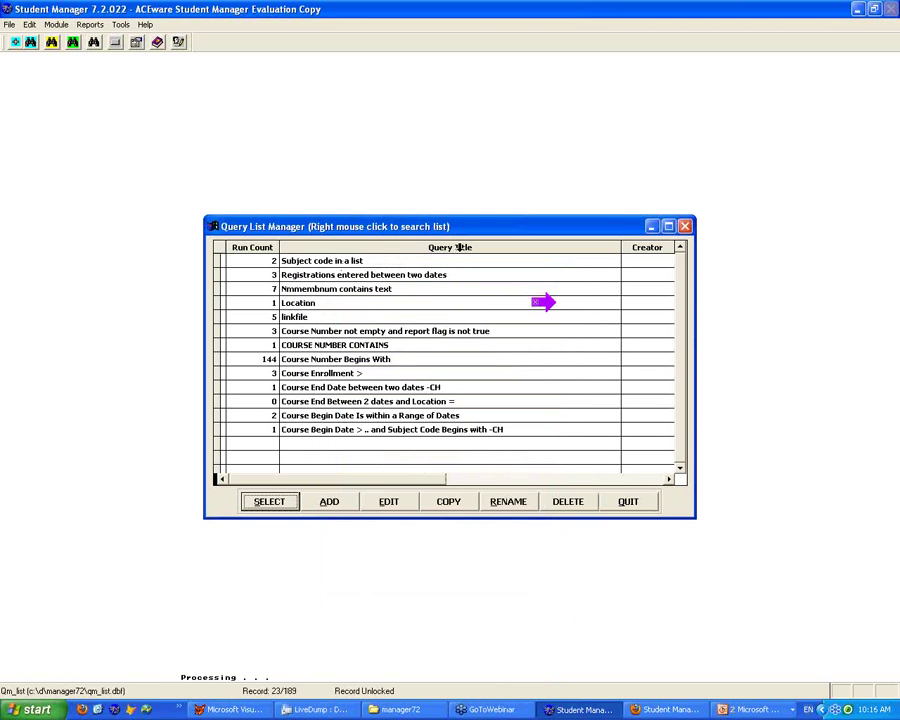
Filter the query list by query title using the text "date"
right_click(352, 290)
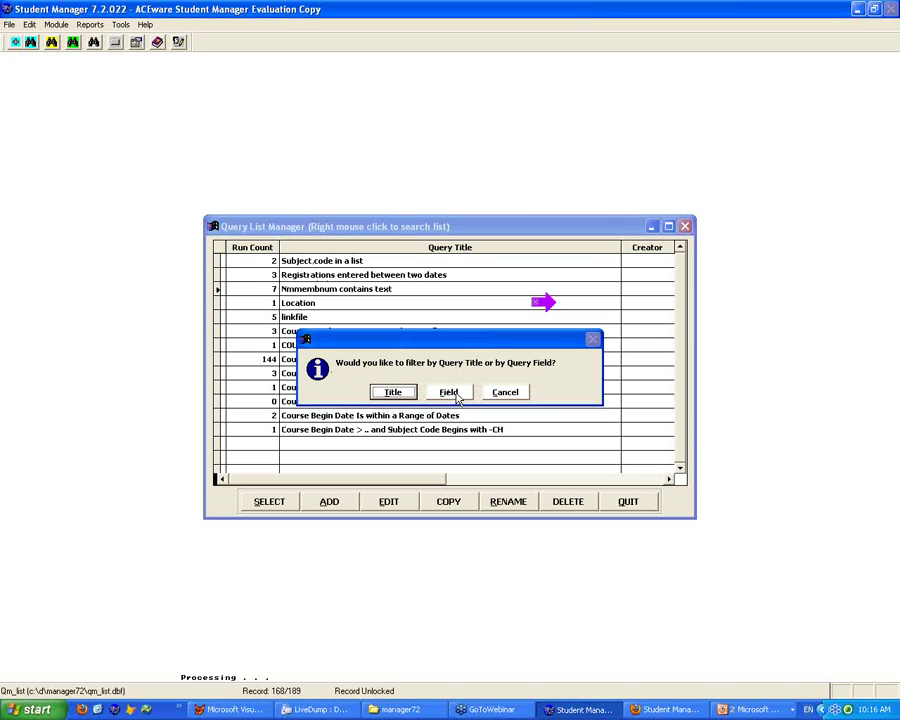
left_click_drag(460, 338, 571, 474)
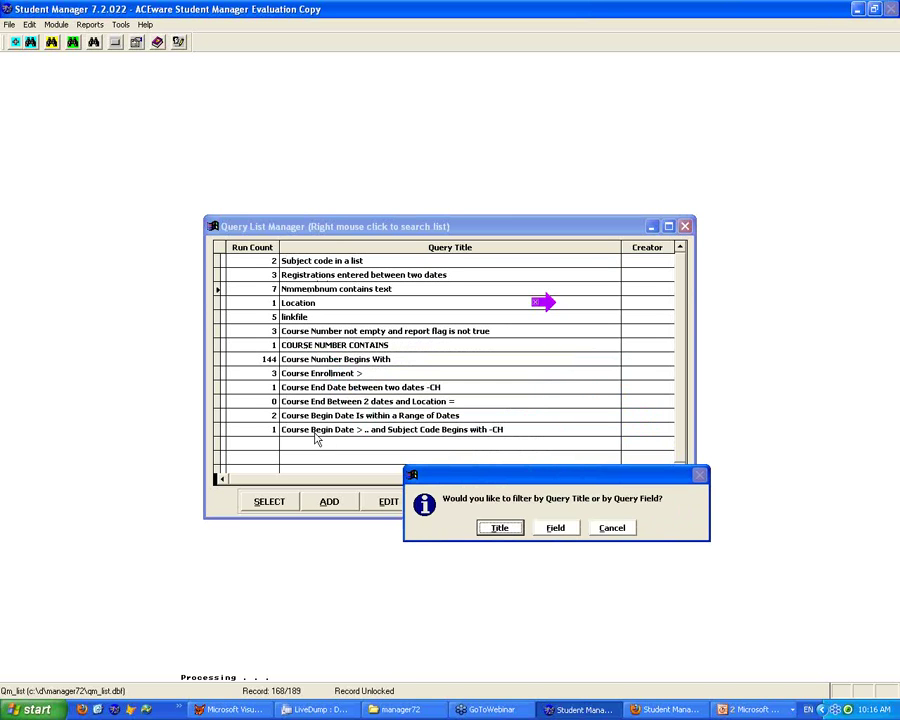
left_click_drag(552, 476, 545, 409)
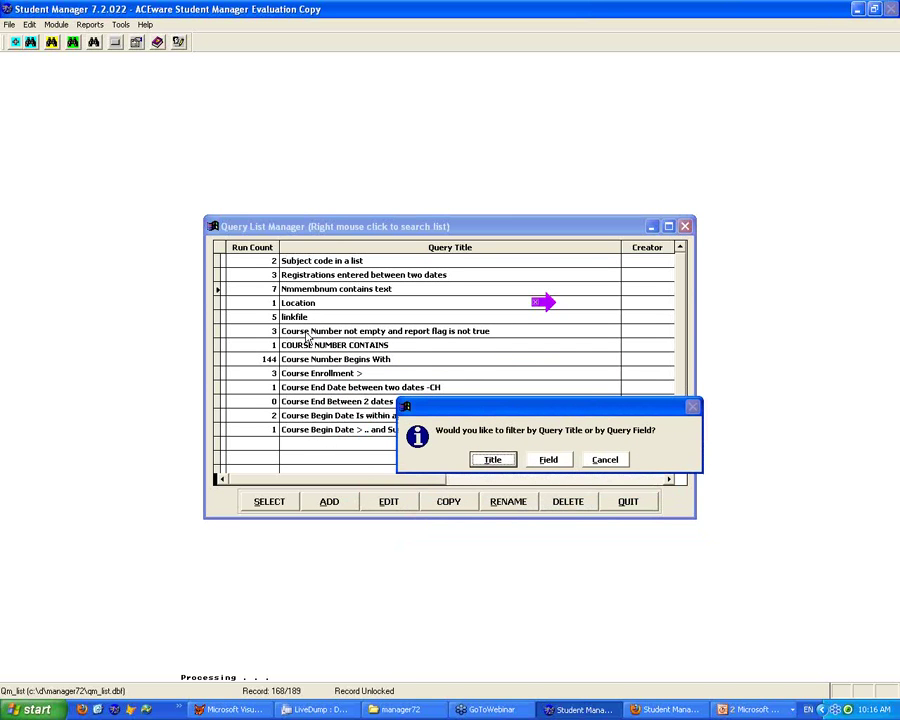
left_click_drag(482, 407, 418, 340)
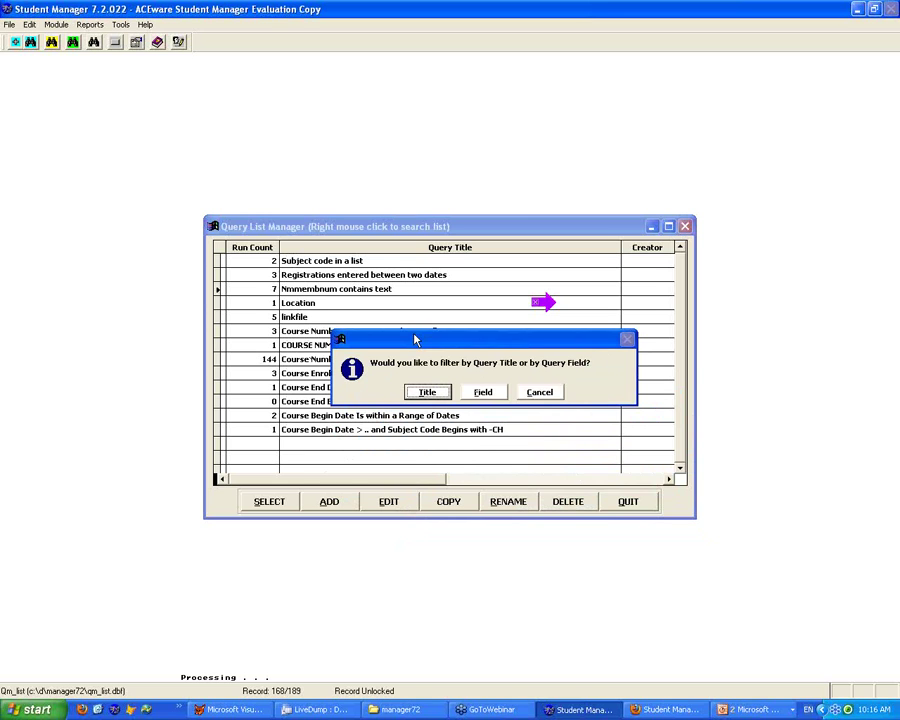
left_click_drag(494, 346, 463, 327)
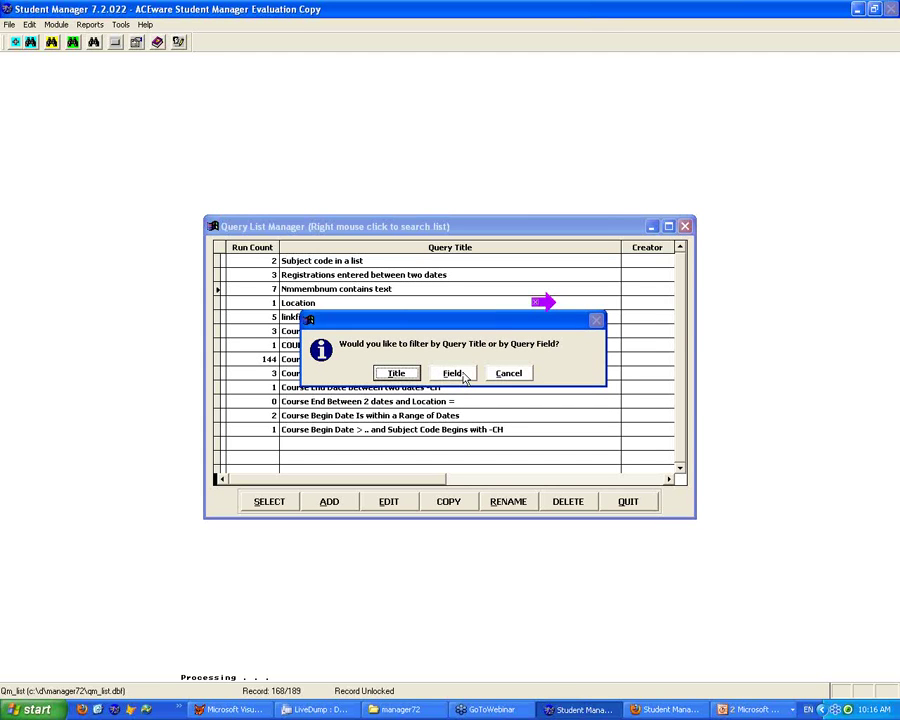
left_click_drag(429, 326, 445, 309)
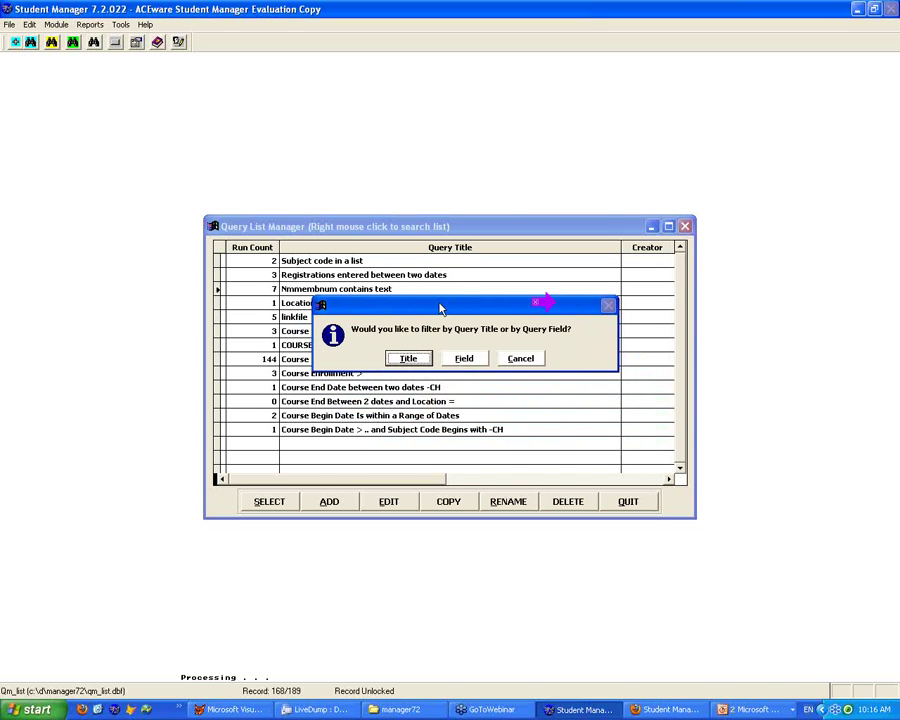
left_click(404, 358)
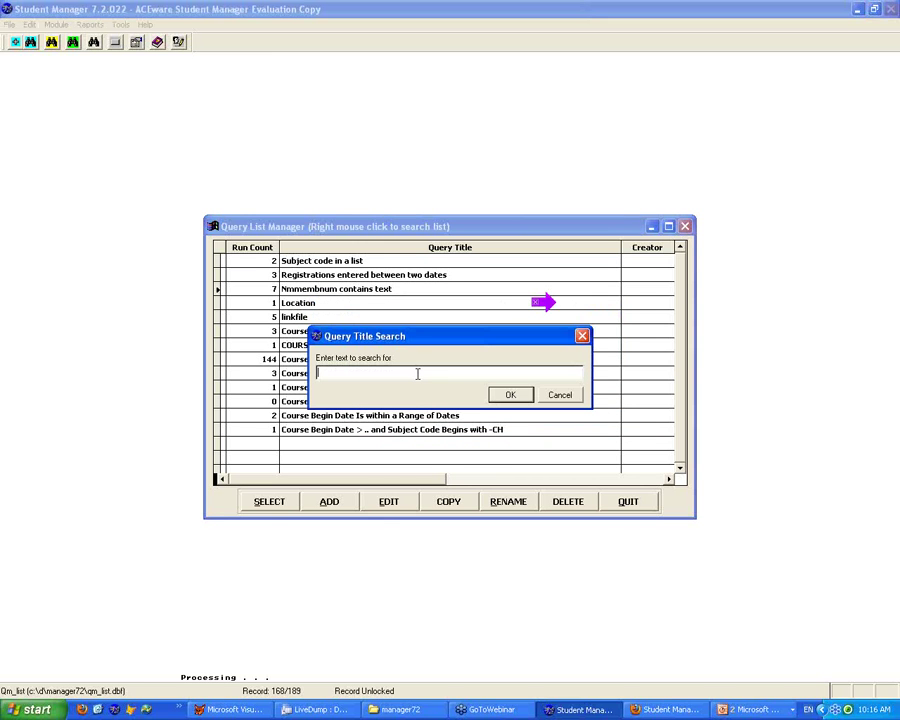
type("date")
left_click(507, 395)
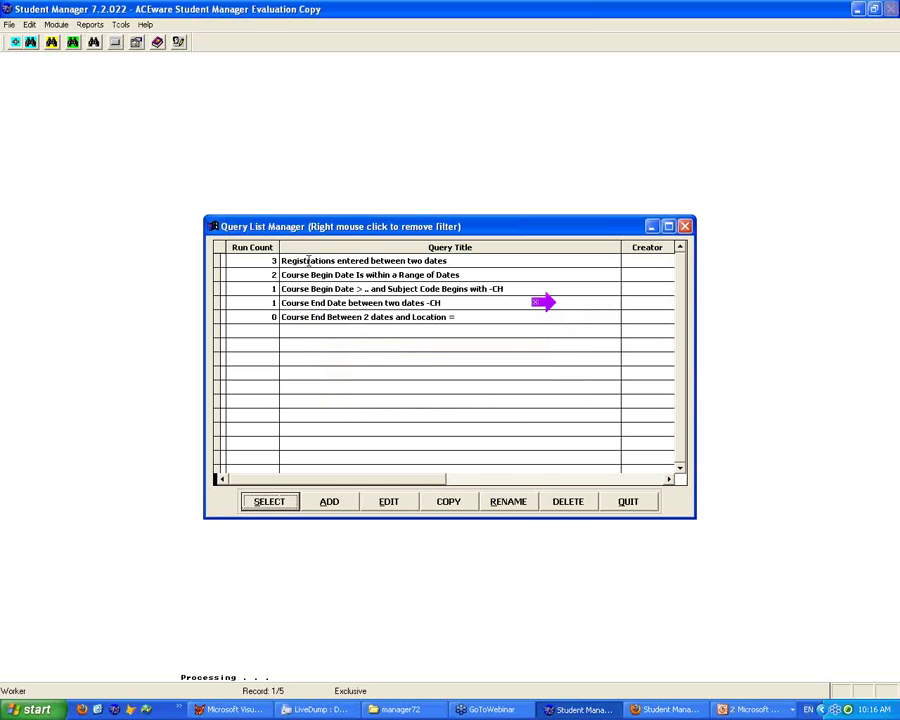
Remove the current title filter and filter the query list by titles containing "begin date"
right_click(370, 282)
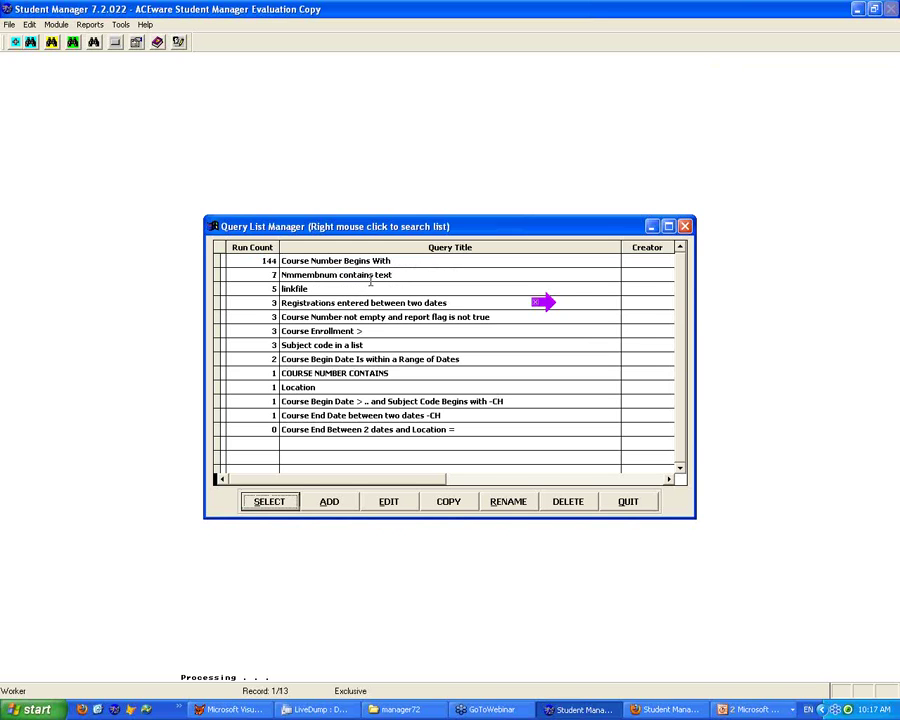
left_click(355, 300)
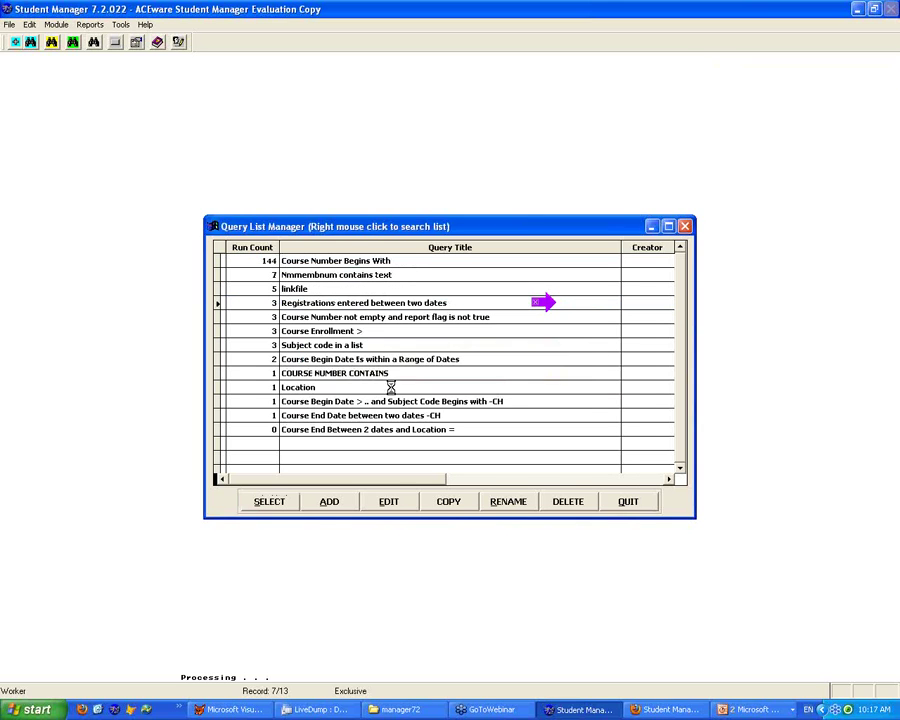
right_click(393, 387)
type("begin date")
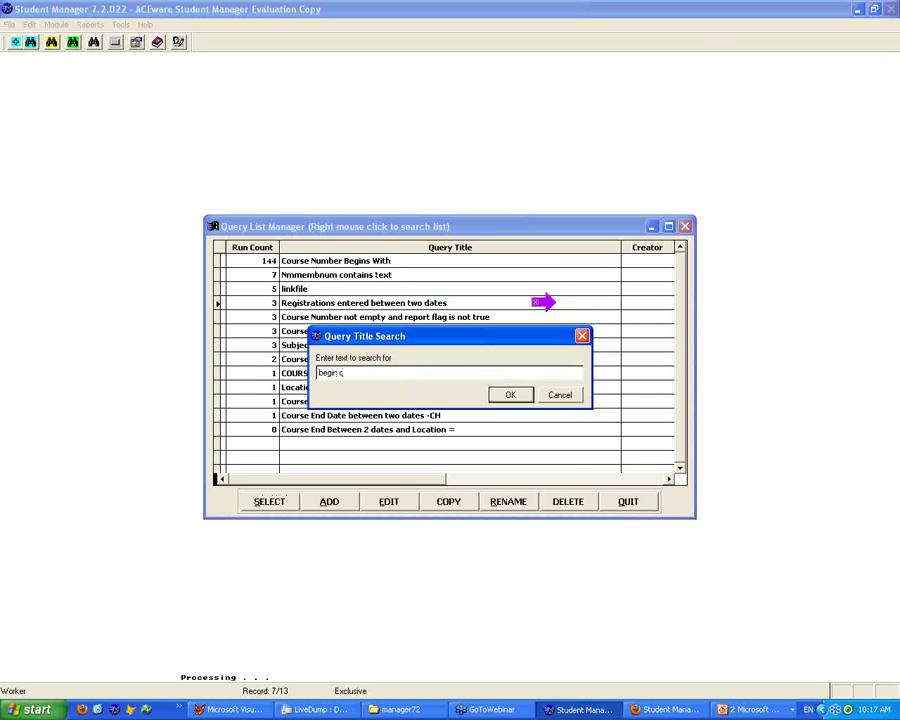
left_click(512, 396)
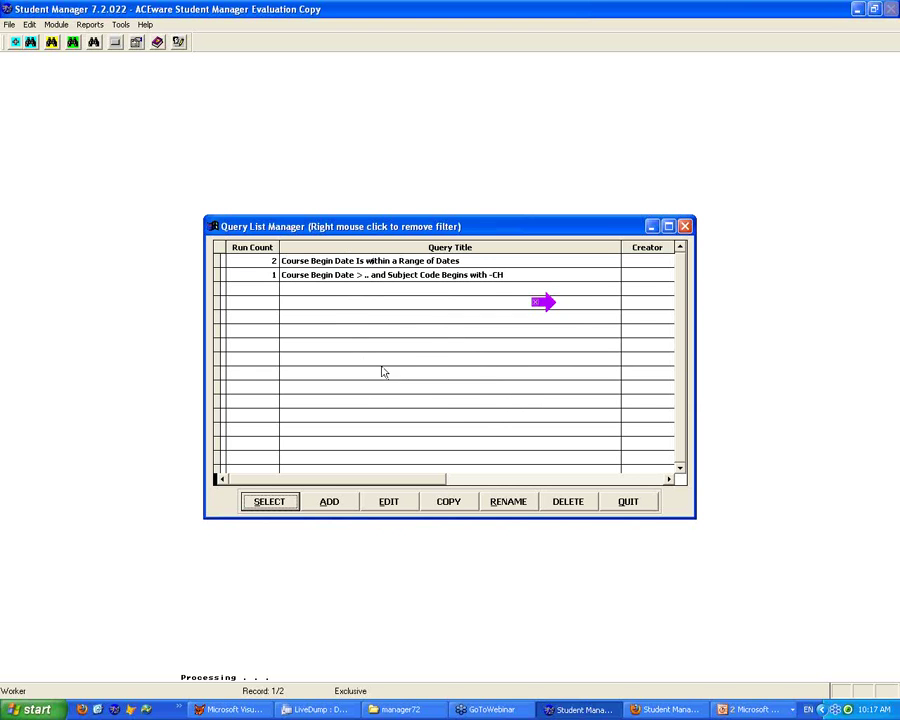
Clear the "begin date" filter and look at the "Course Number not empty", "Course Enrollment >" and "Subject code in a list" queries
right_click(358, 326)
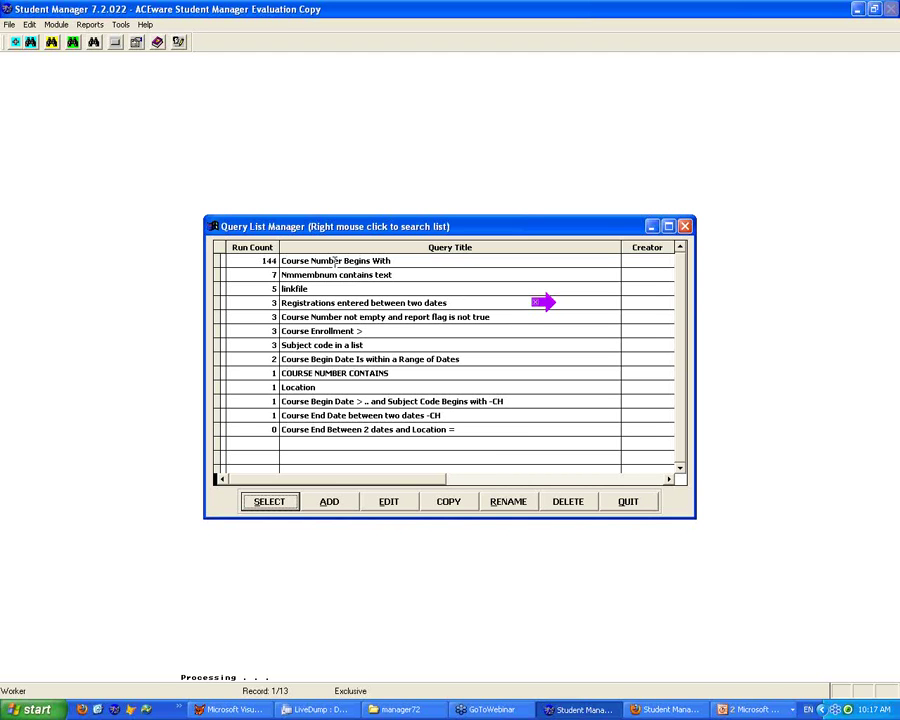
double_click(355, 320)
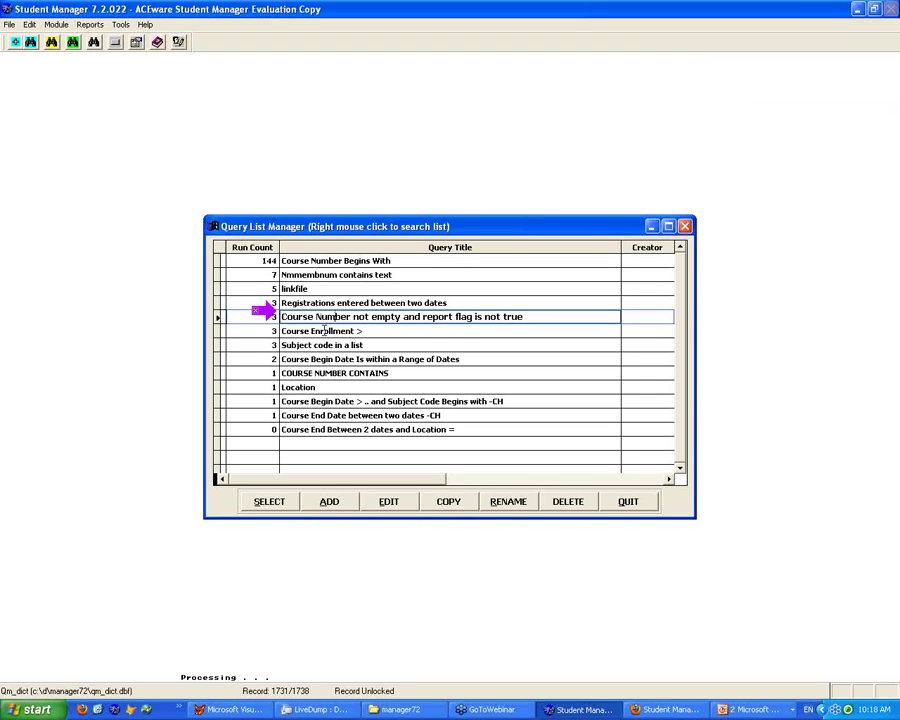
left_click(322, 331)
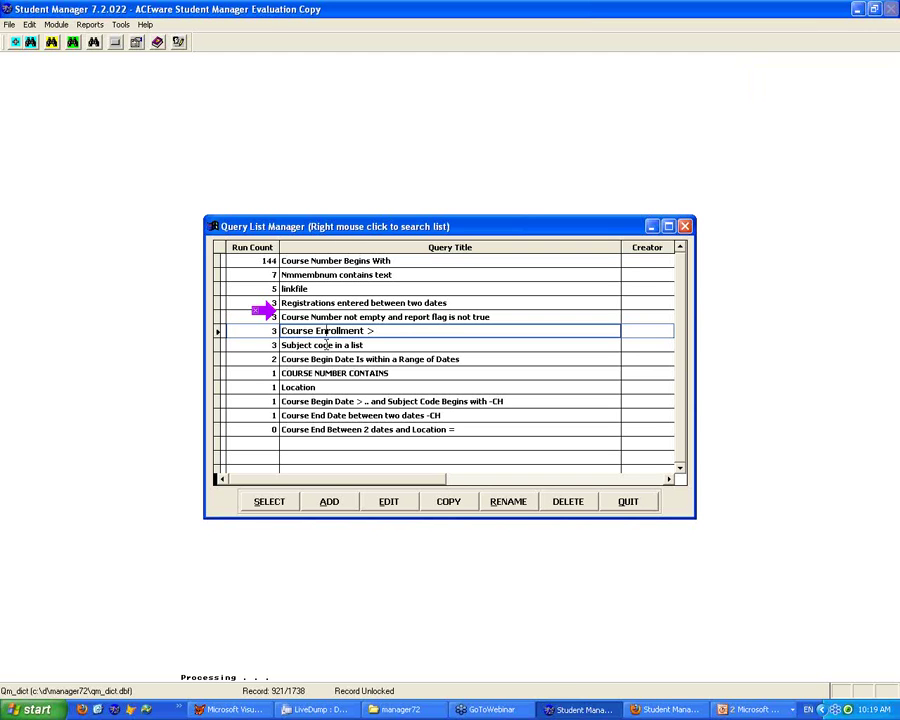
left_click(325, 344)
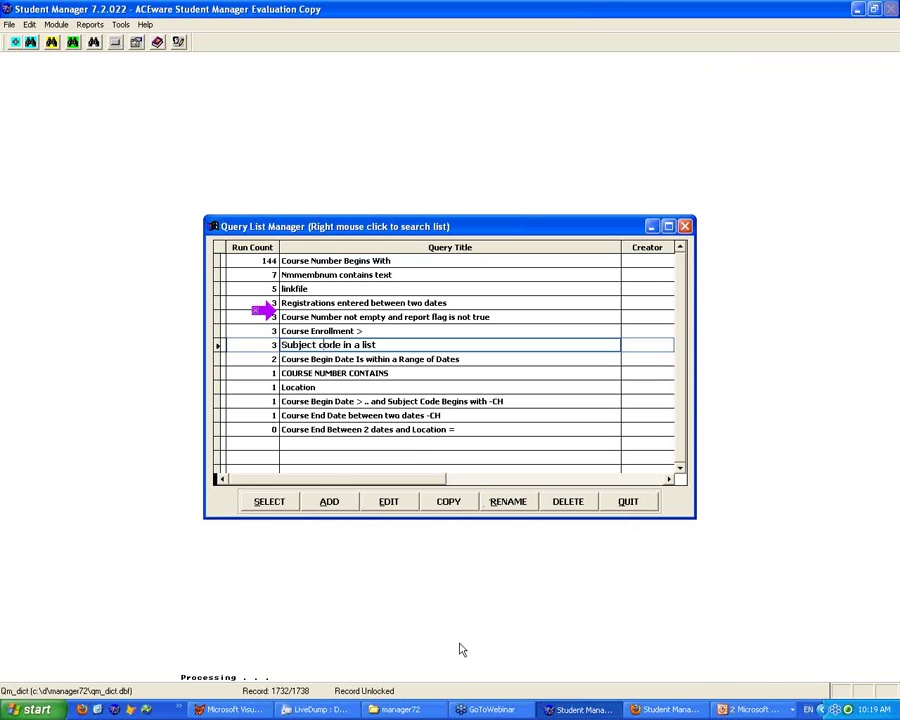
Bring up the running PowerPoint slide show on finding a query in a report area and return to Student Manager
left_click(755, 709)
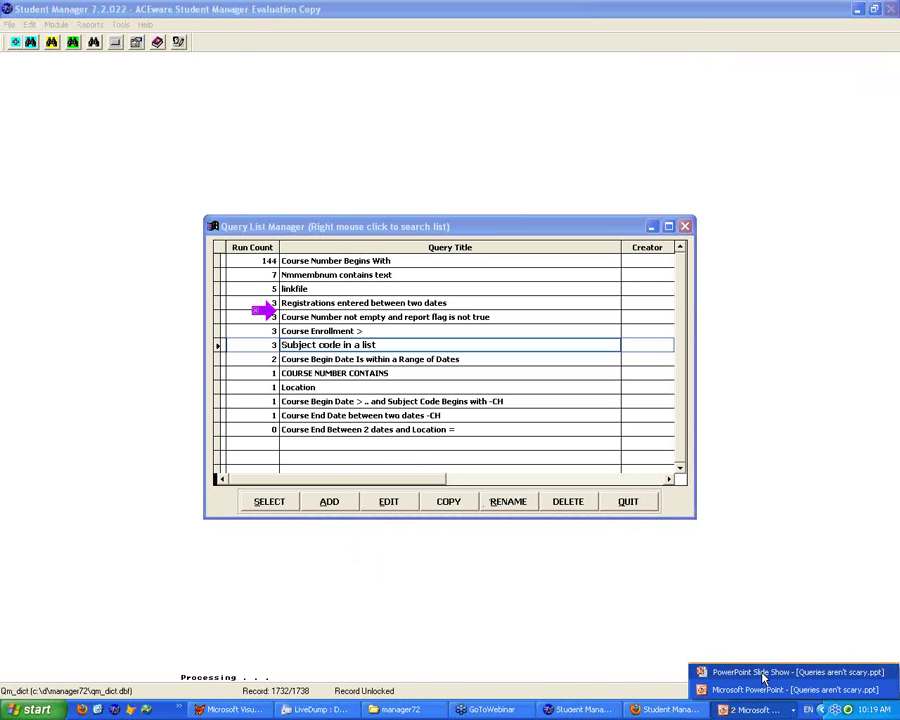
left_click(762, 676)
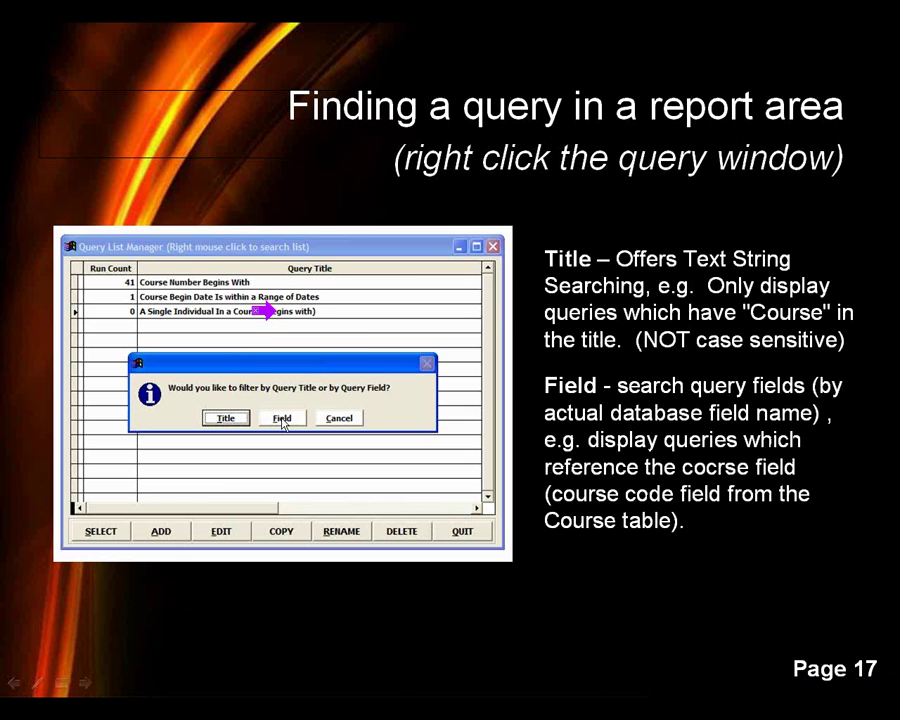
key("alt+Tab")
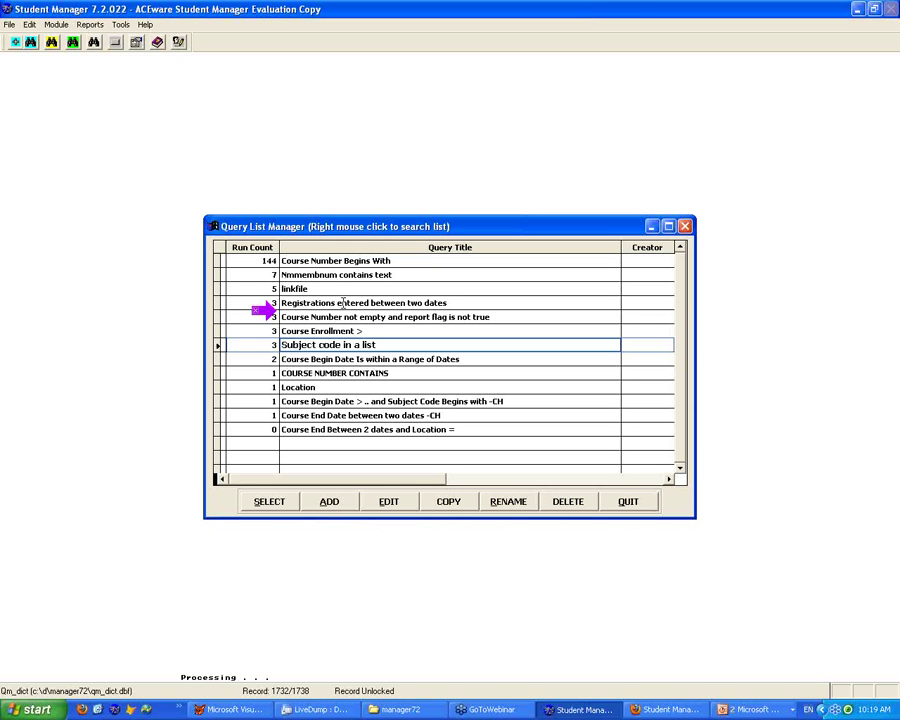
Filter the query list by query field, using the database field name for the course subject code
right_click(343, 302)
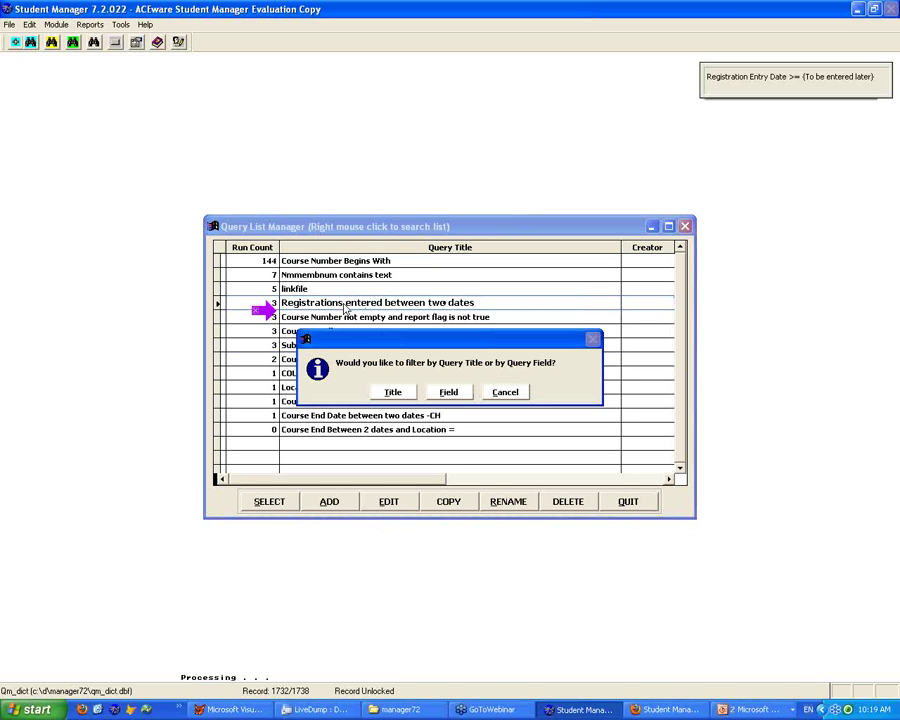
left_click(455, 395)
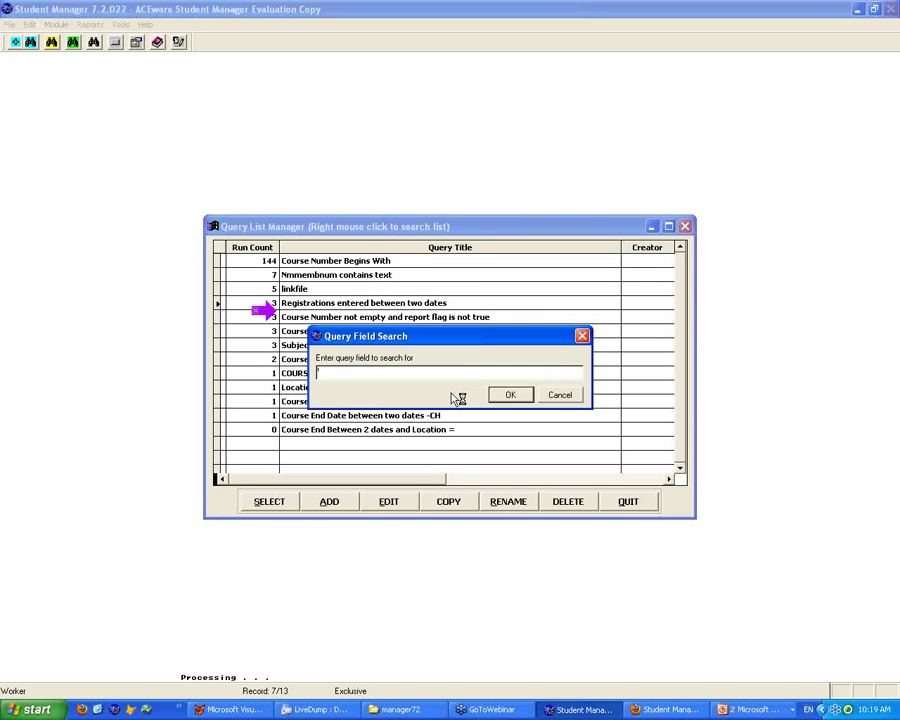
left_click_drag(460, 337, 440, 376)
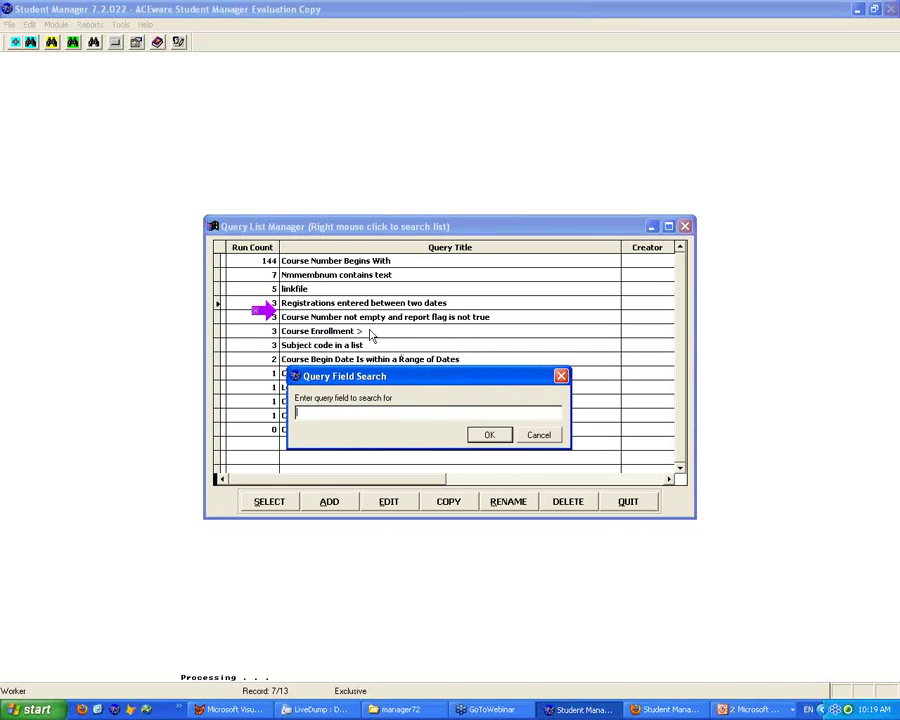
left_click_drag(408, 374, 411, 336)
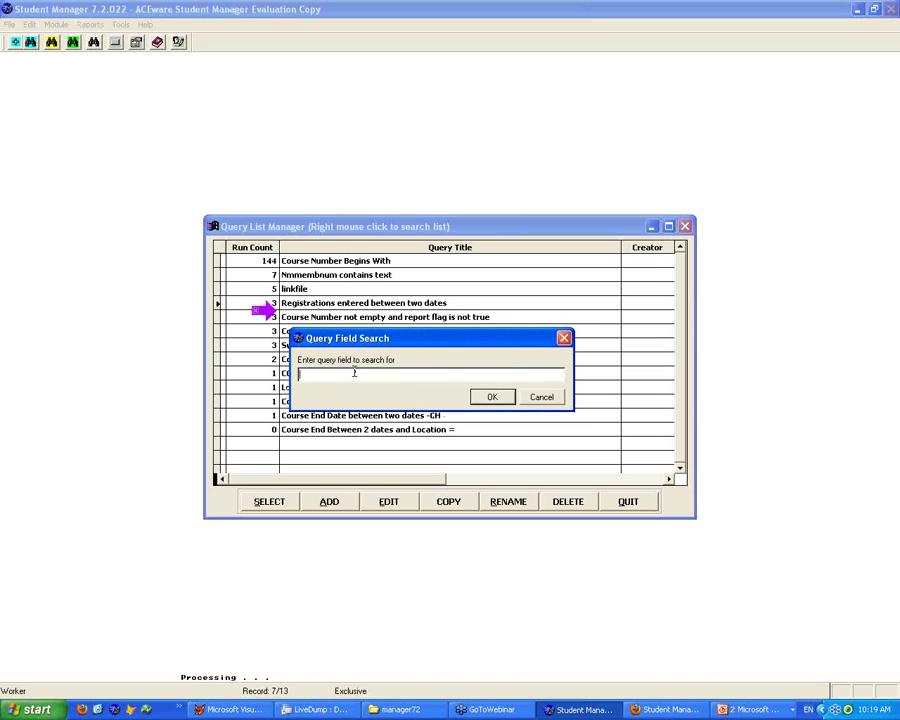
type("cou")
type("ubcode")
left_click(493, 398)
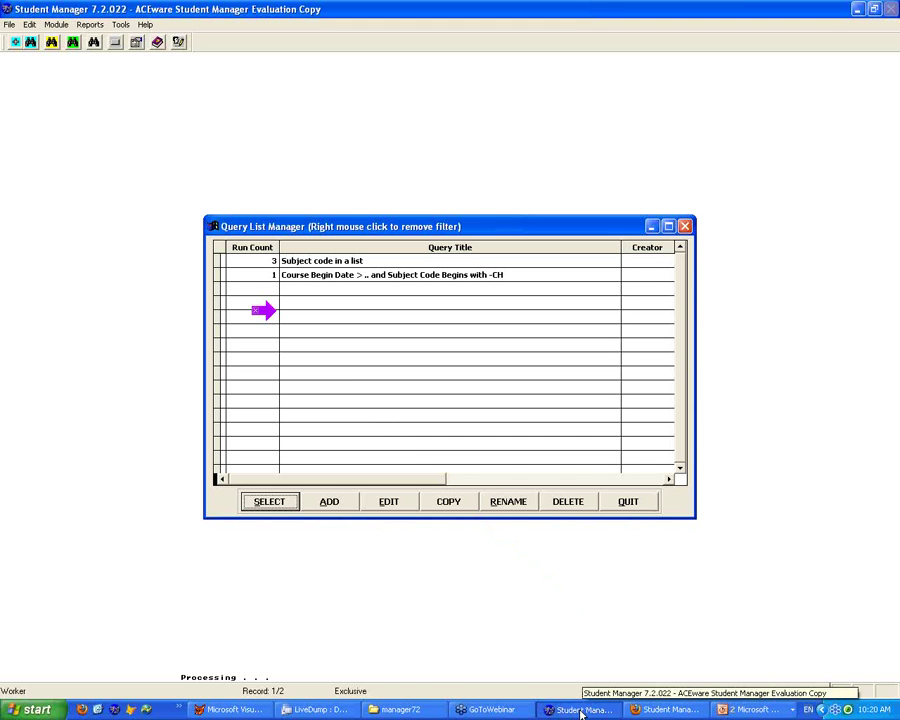
Switch to the reference guide in Firefox and look at the Course Screen field map under Screen Layout--Student Manager
left_click(652, 711)
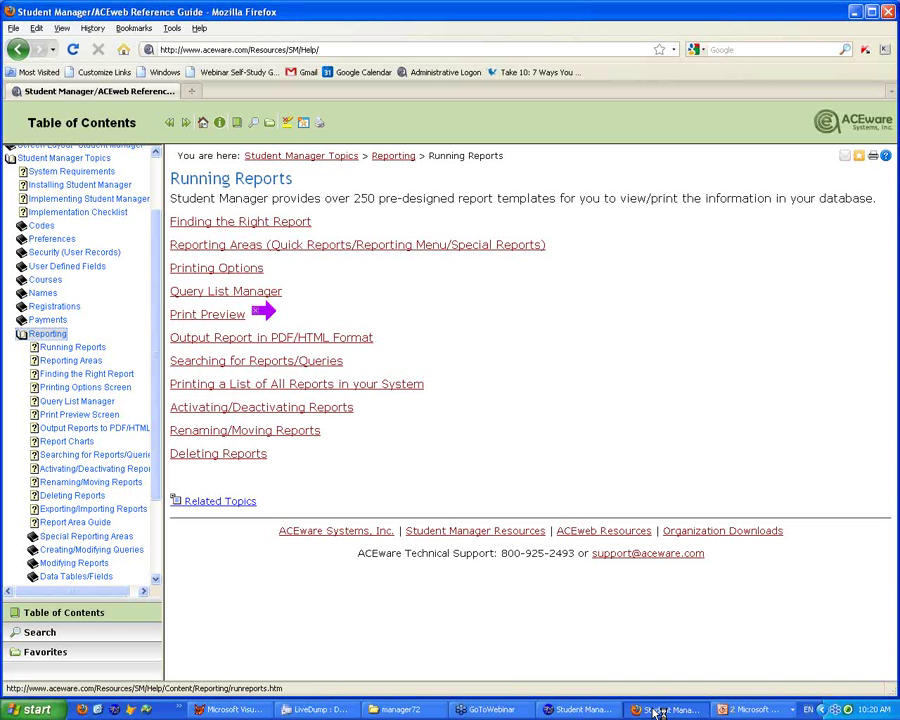
left_click(21, 335)
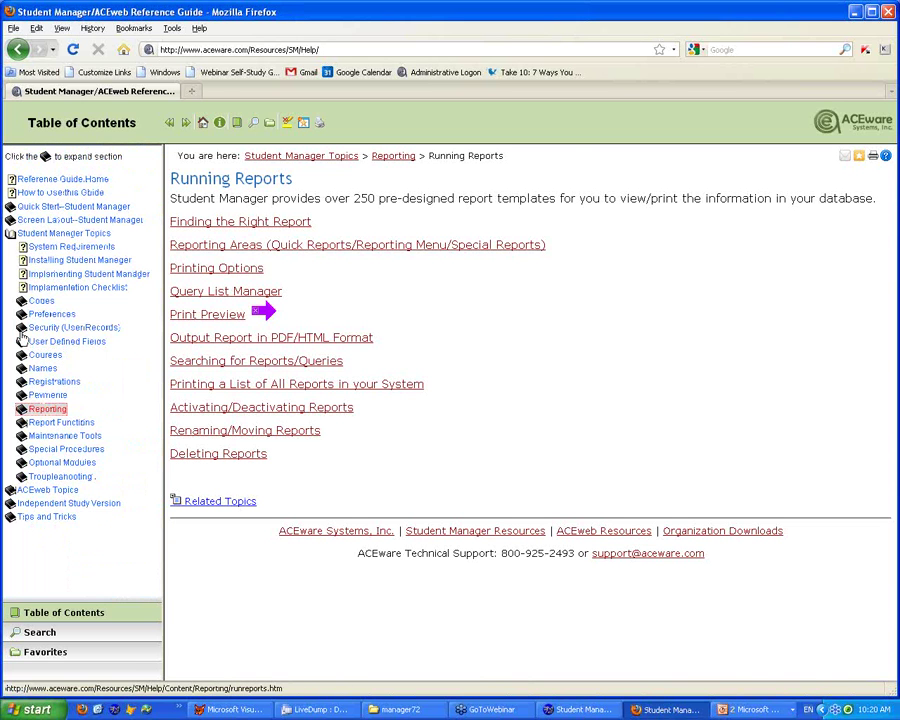
left_click(9, 234)
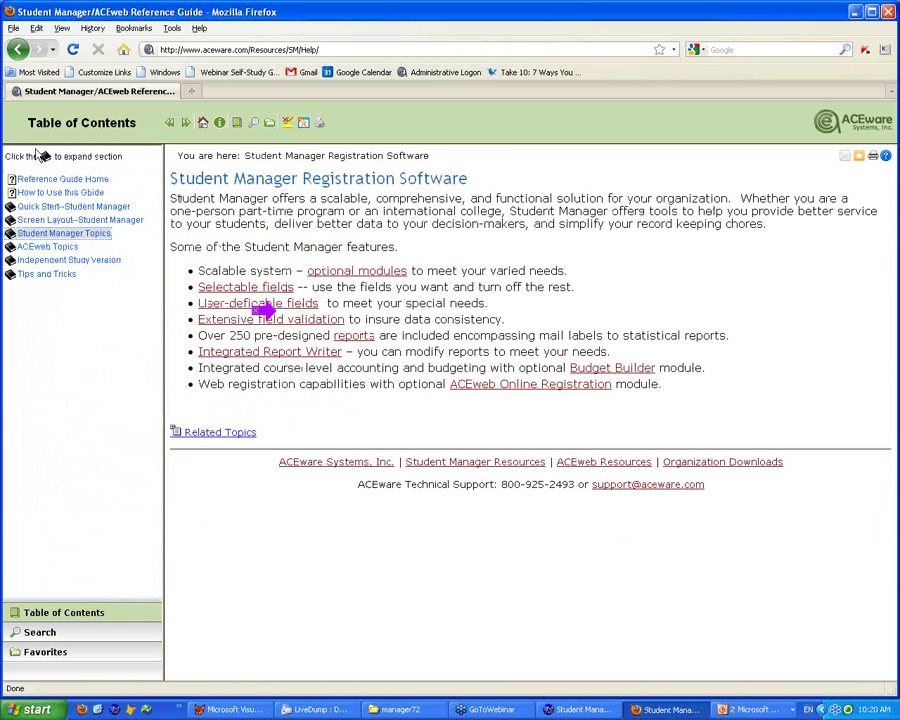
left_click(10, 222)
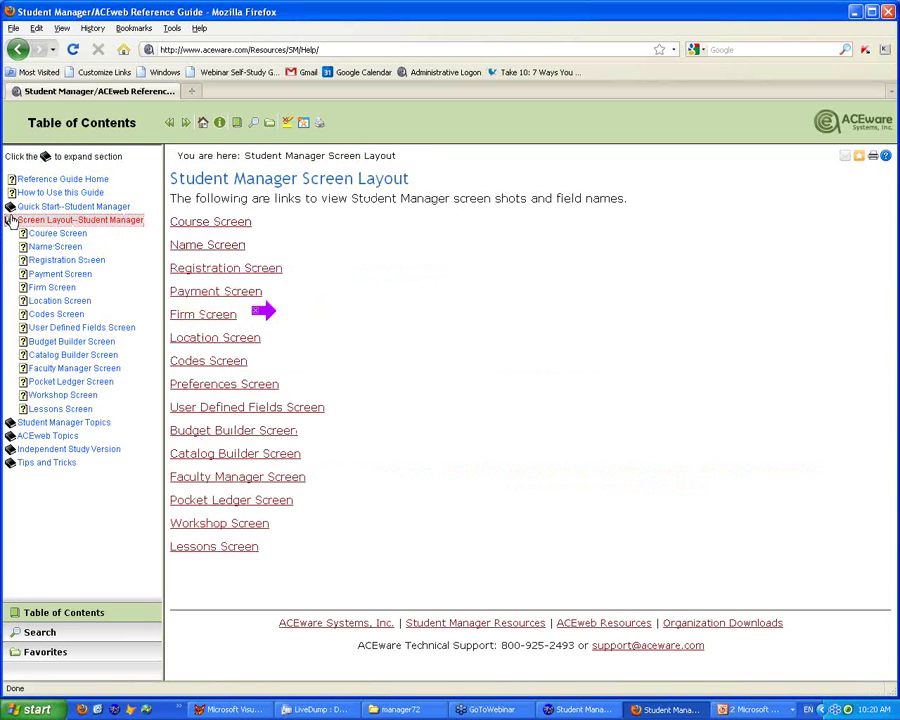
left_click(37, 236)
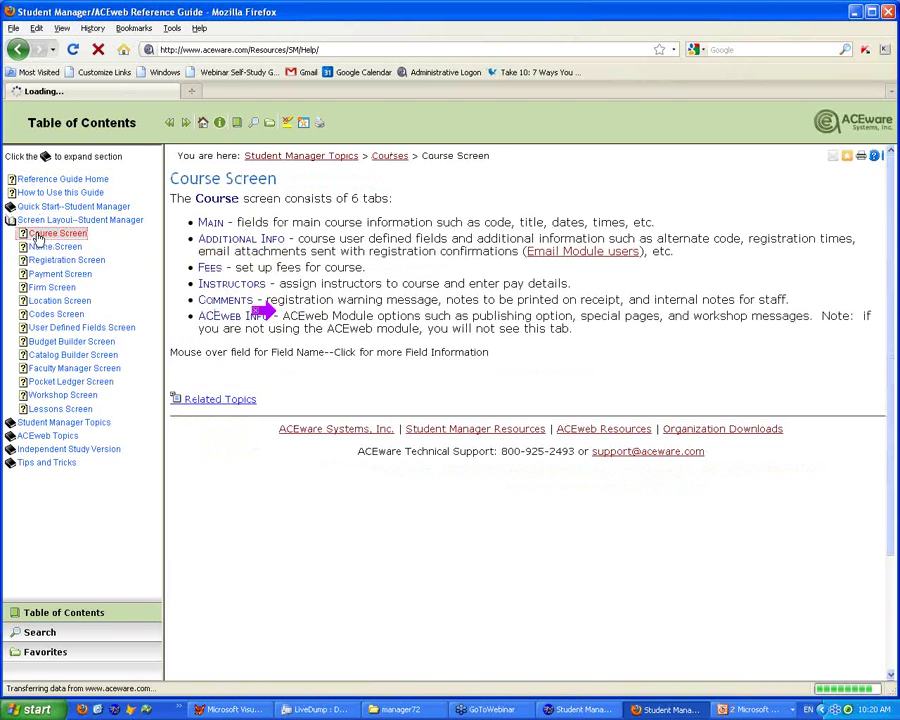
scroll(771, 318, "down", 2)
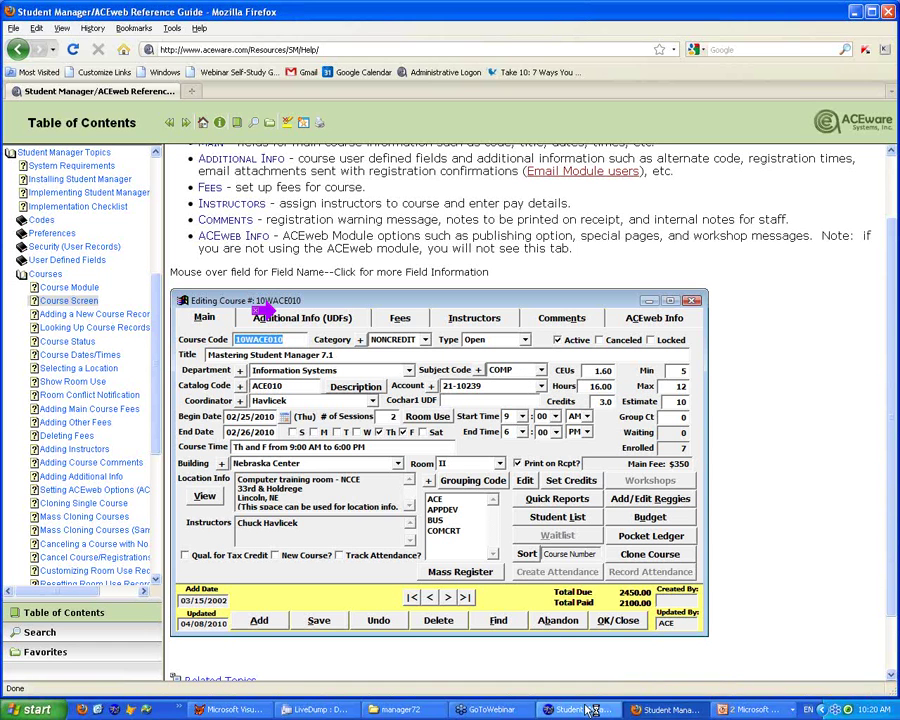
Return to the PowerPoint slide show and advance to the "Searching for queries by field" slide
left_click(676, 714)
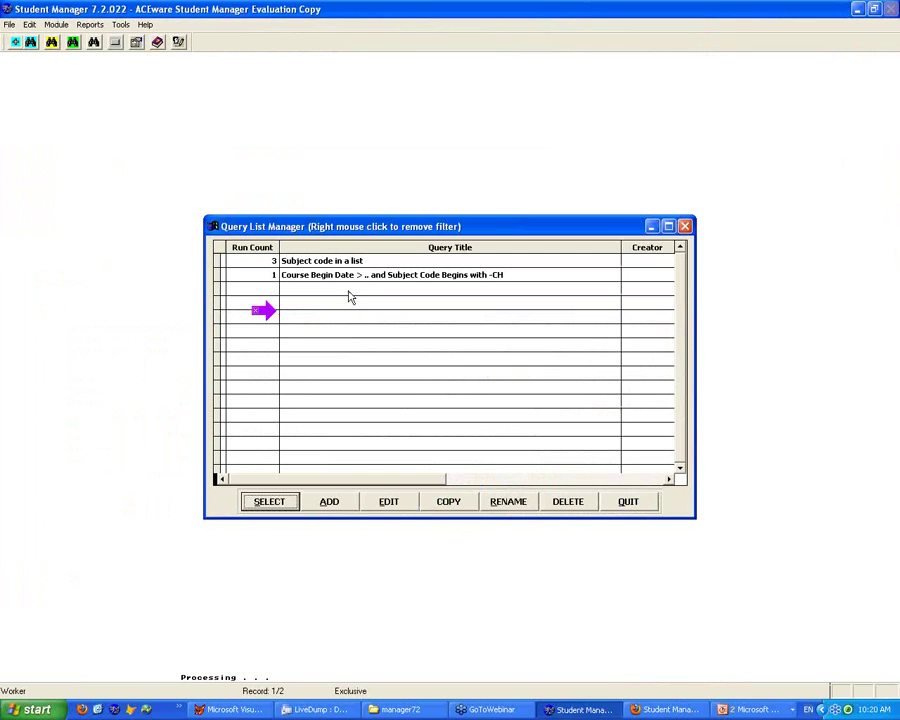
left_click(755, 709)
left_click(749, 672)
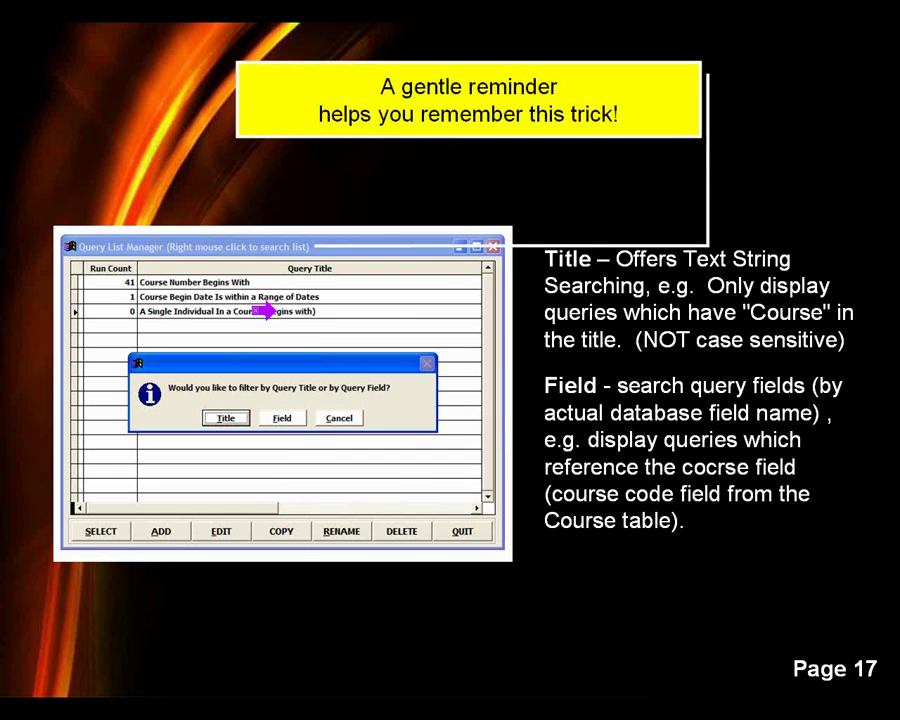
key("space")
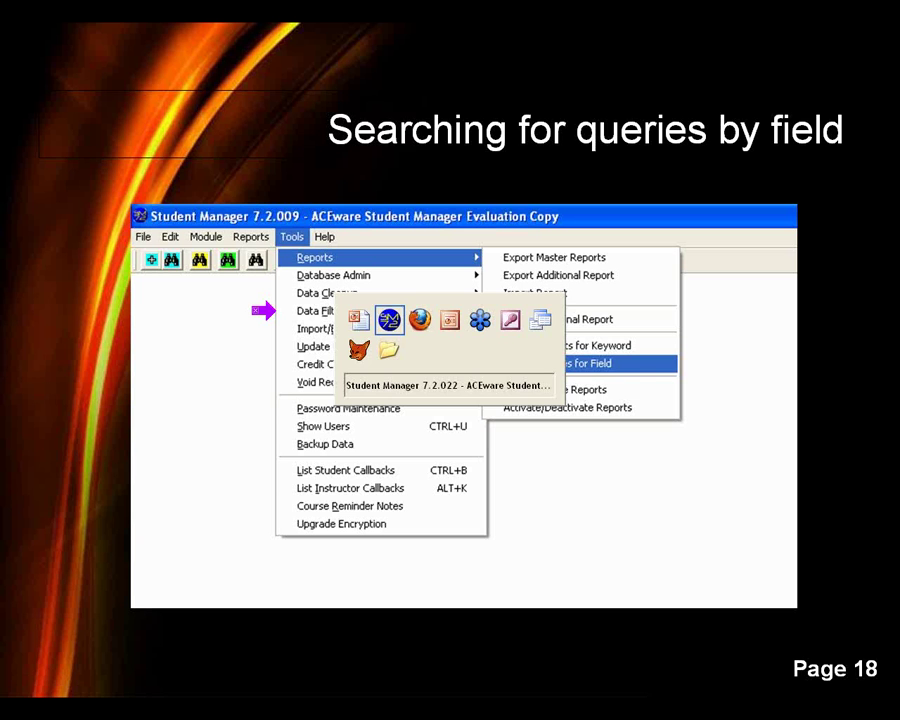
Switch to the reference guide in Firefox and open the Report Area Guide from the Reporting section of Student Manager Topics
key("alt+Tab")
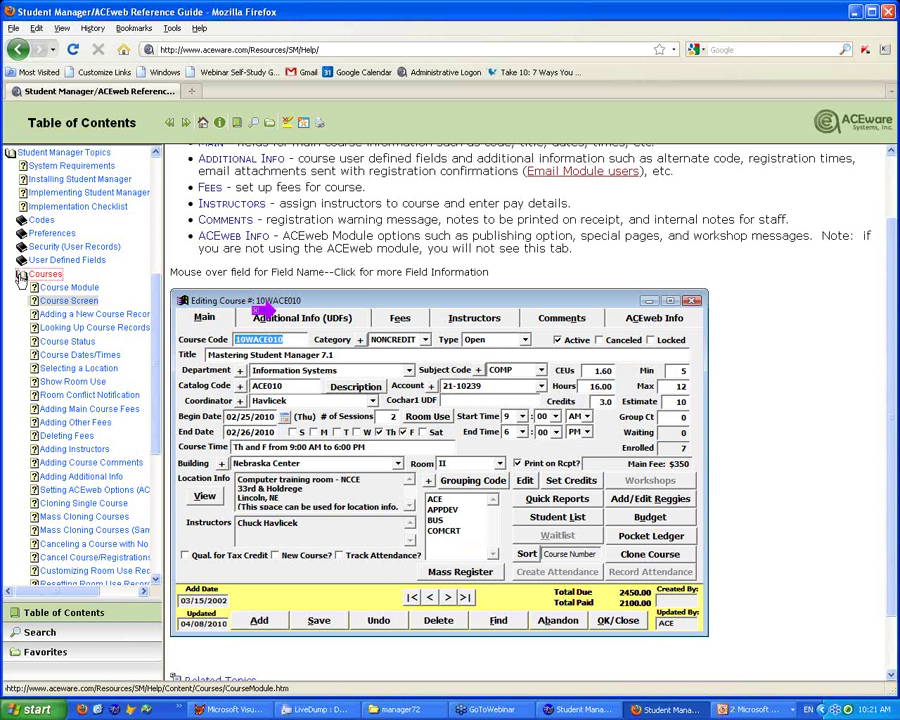
left_click(20, 278)
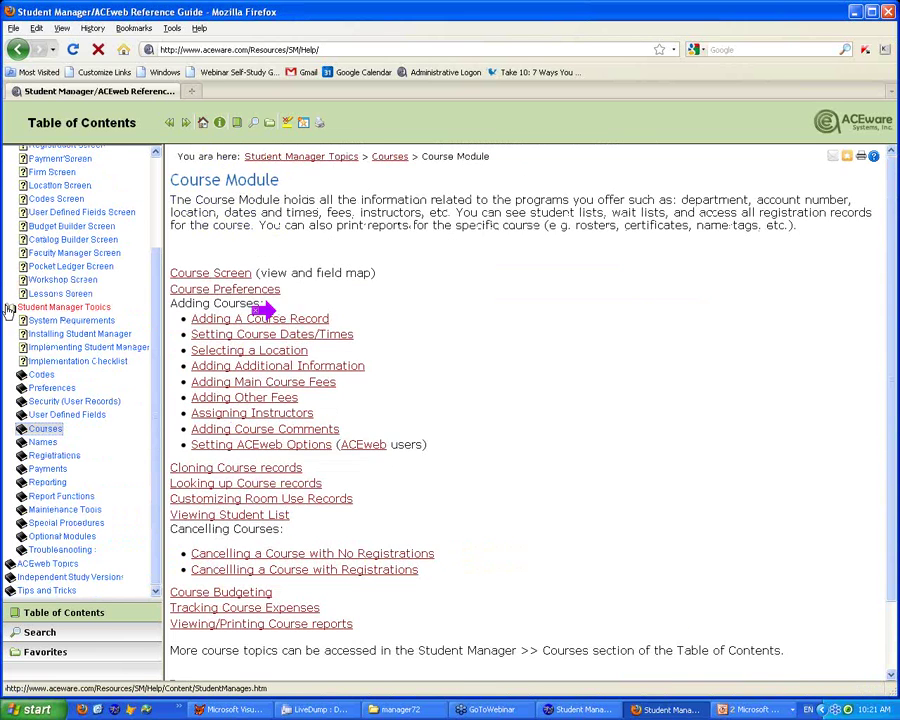
left_click(10, 307)
left_click(10, 233)
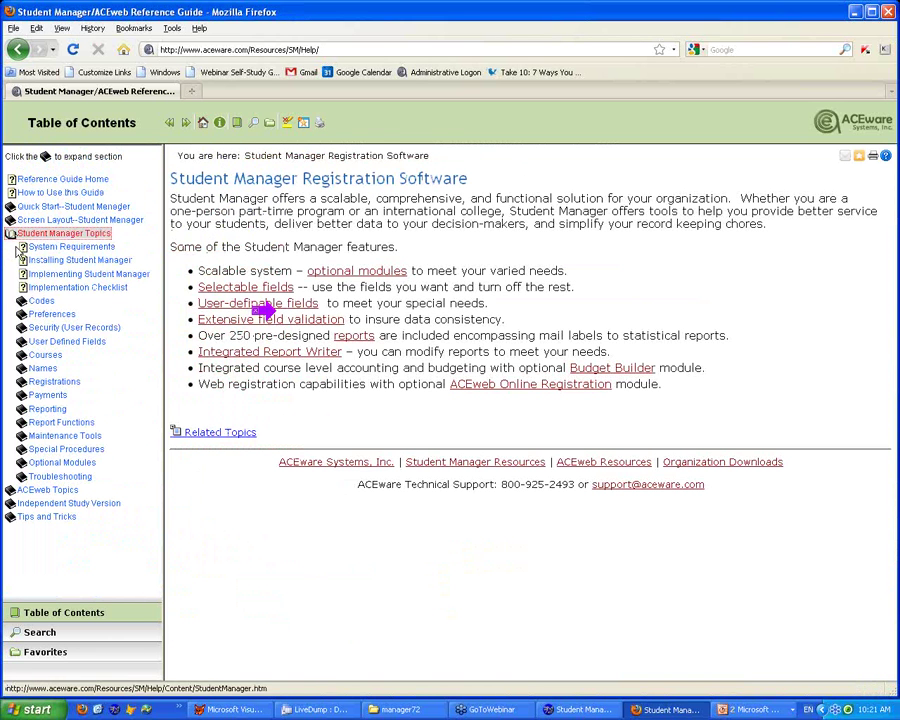
left_click(28, 410)
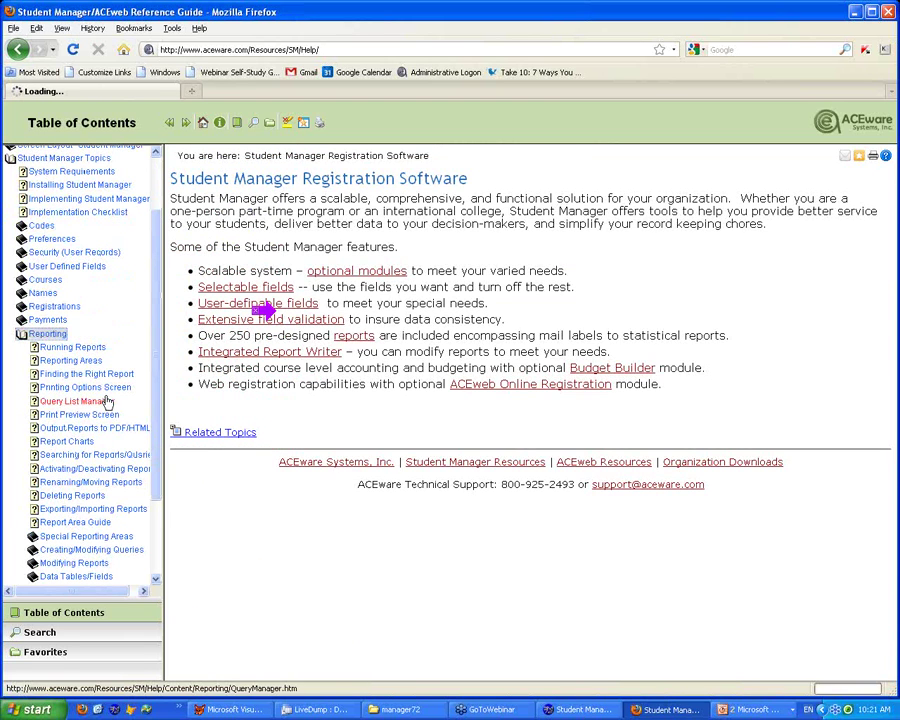
left_click(35, 527)
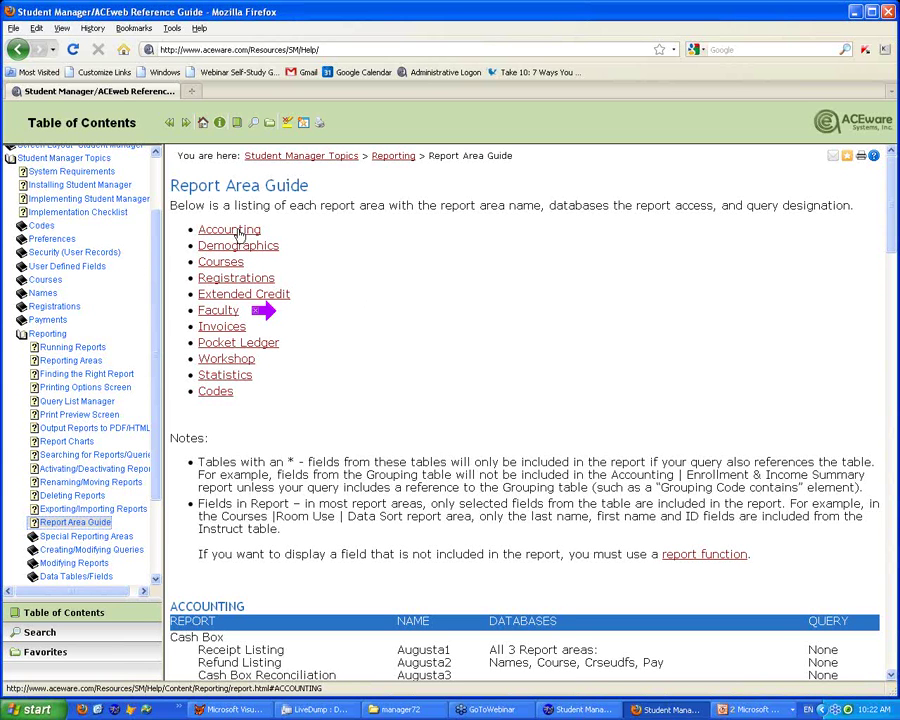
Examine the databases and query designations of the Accounting and Demographics report areas, and return to the PowerPoint slide show
left_click(236, 230)
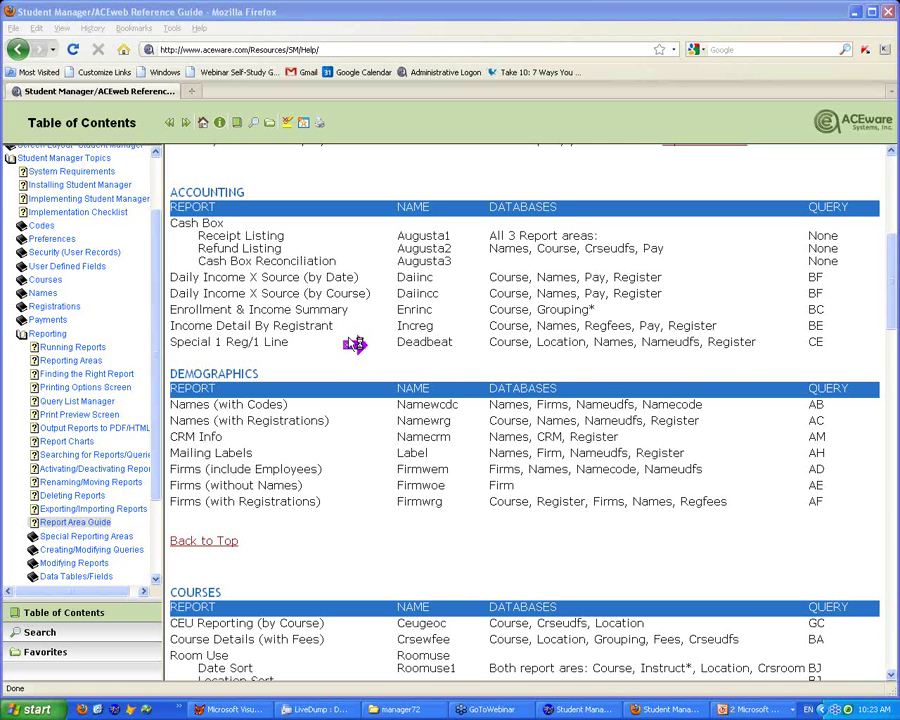
left_click(18, 49)
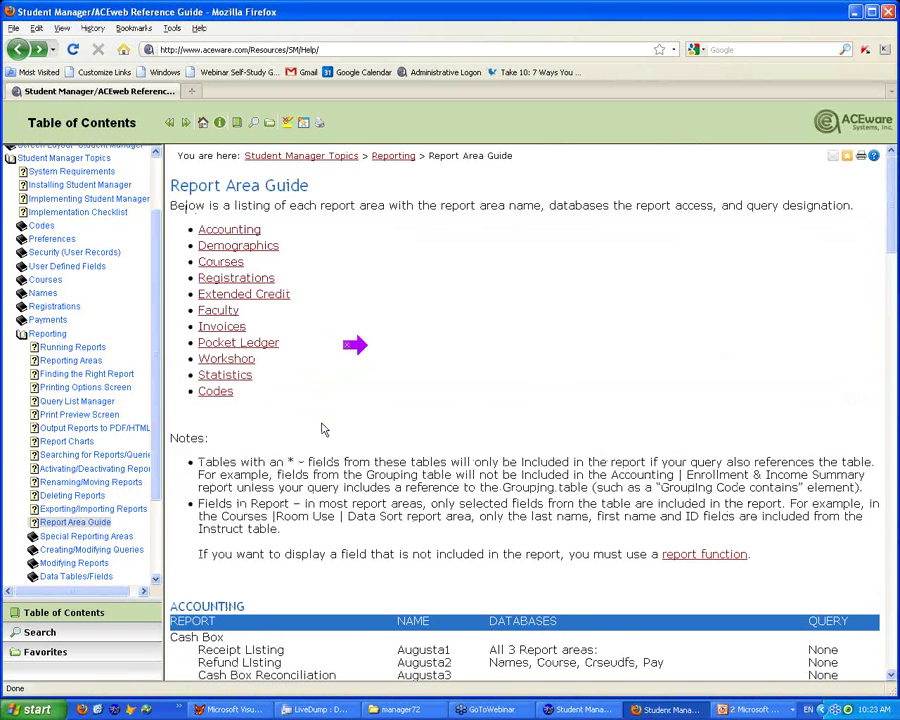
scroll(323, 429, "down", 3)
scroll(323, 413, "down", 4)
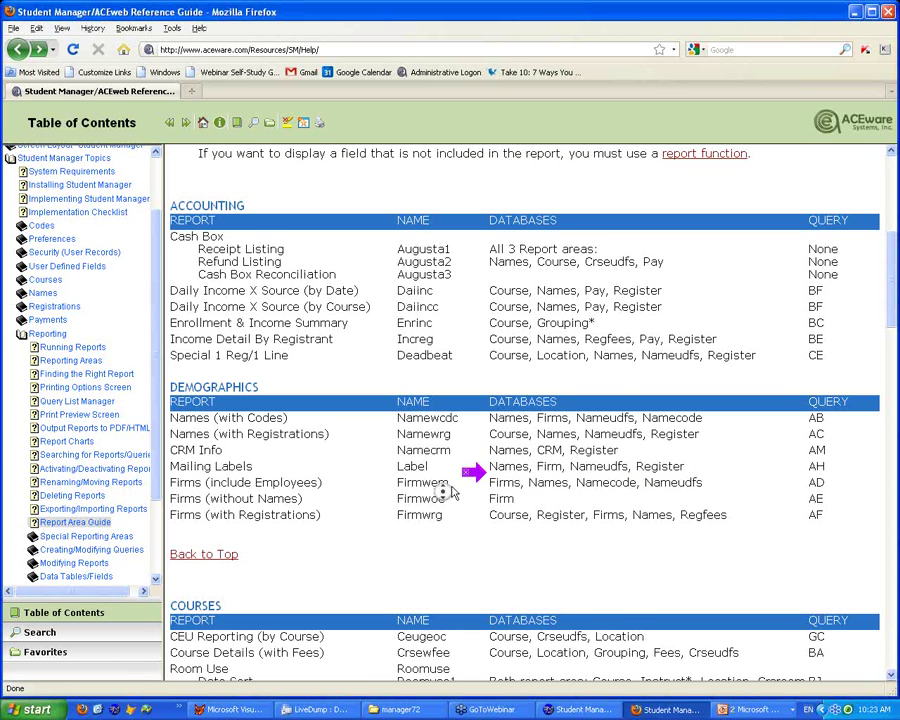
scroll(478, 486, "up", 1)
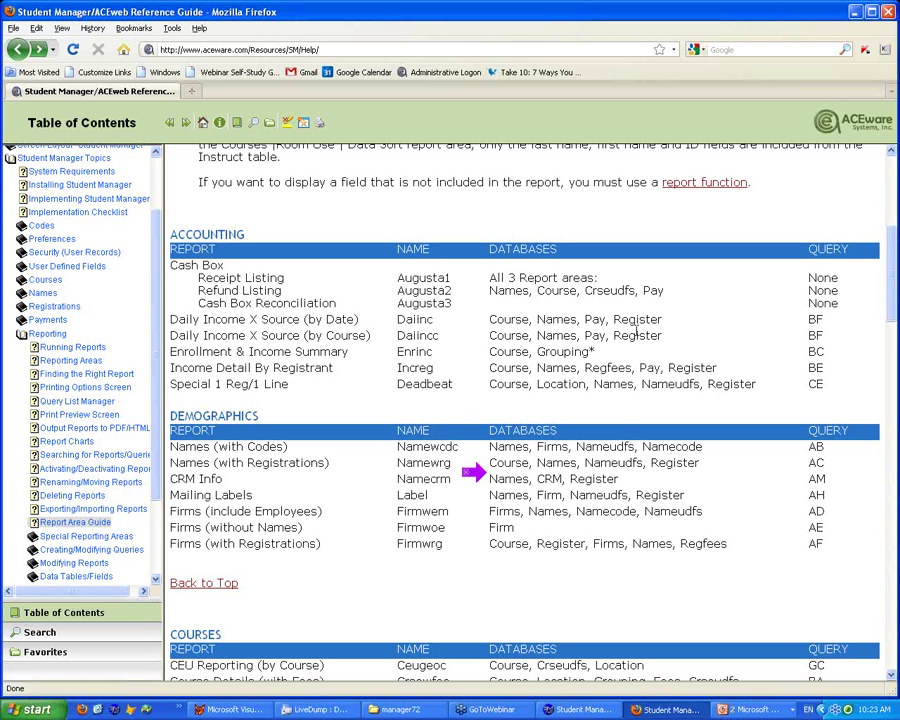
scroll(893, 286, "up", 5)
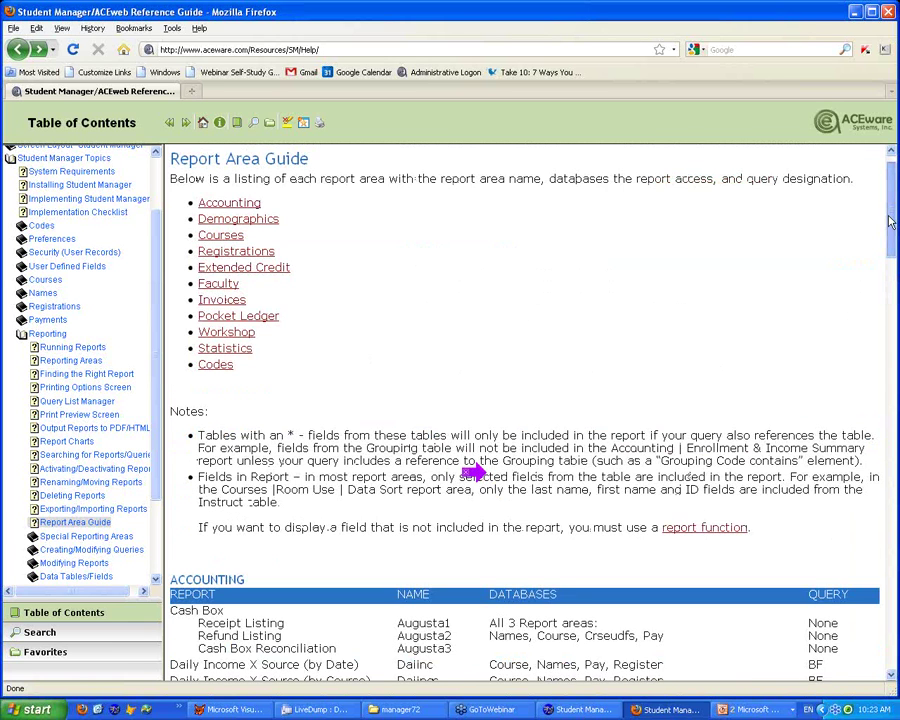
left_click(740, 709)
left_click(750, 673)
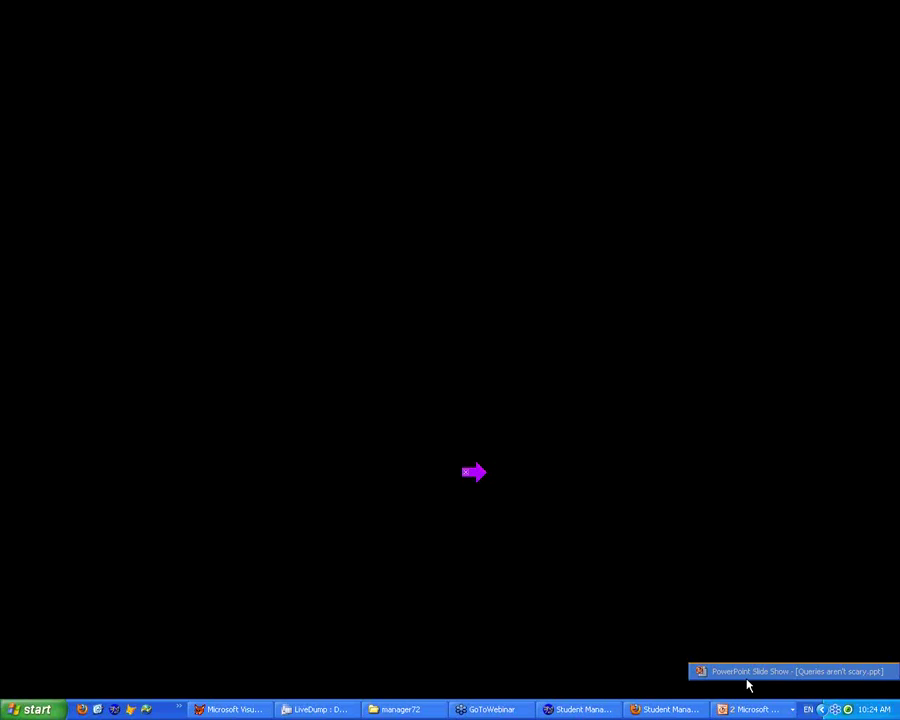
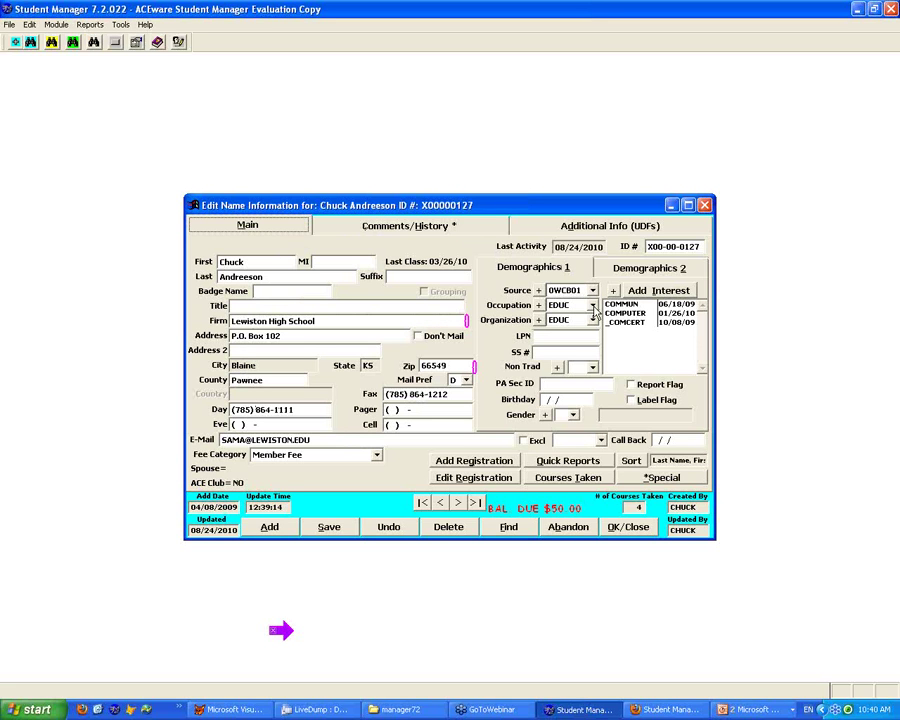
Close the name record in Student Manager and search for report areas that can be queried by the NMOCC field, closing the list after viewing
left_click(628, 527)
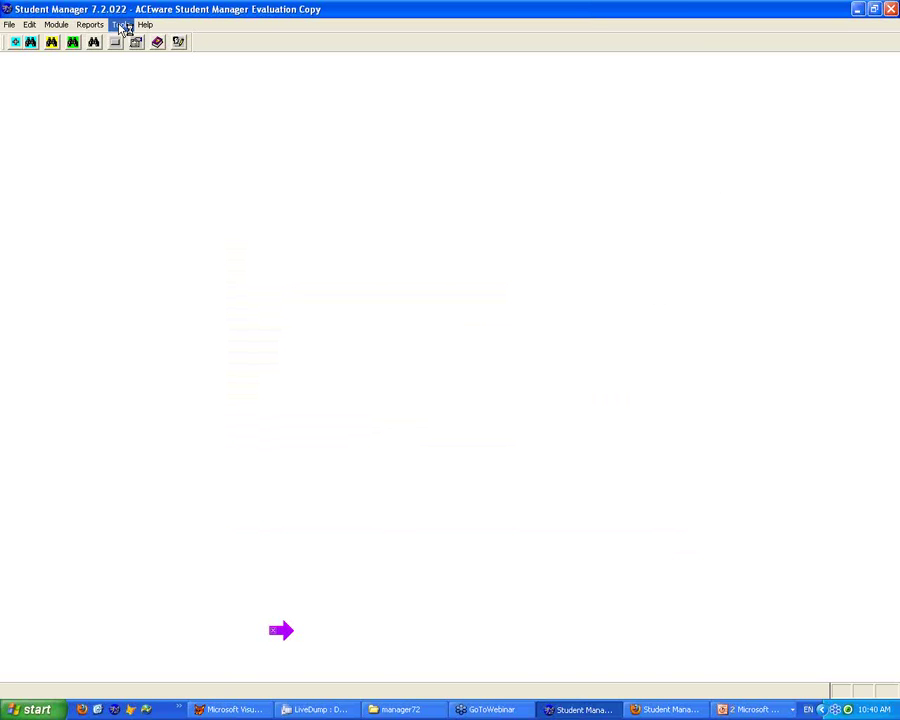
left_click(122, 25)
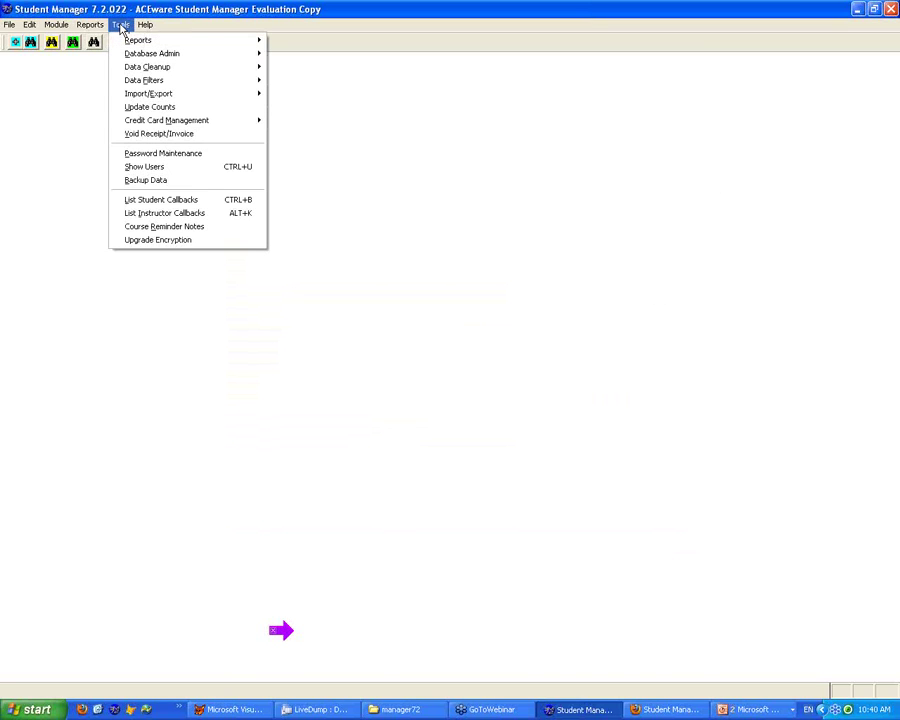
mouse_move(132, 40)
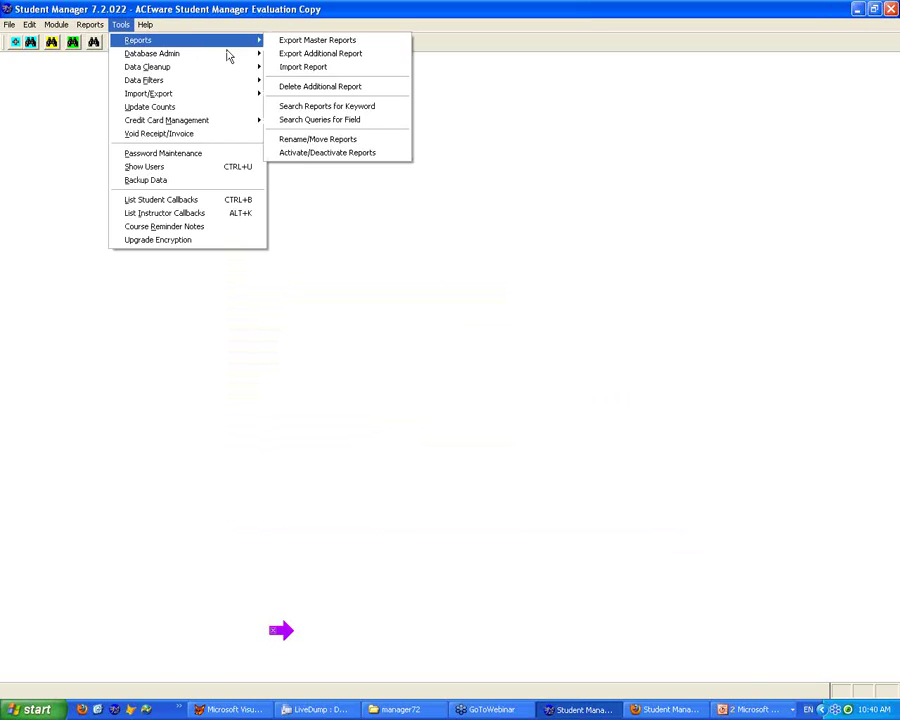
left_click(311, 120)
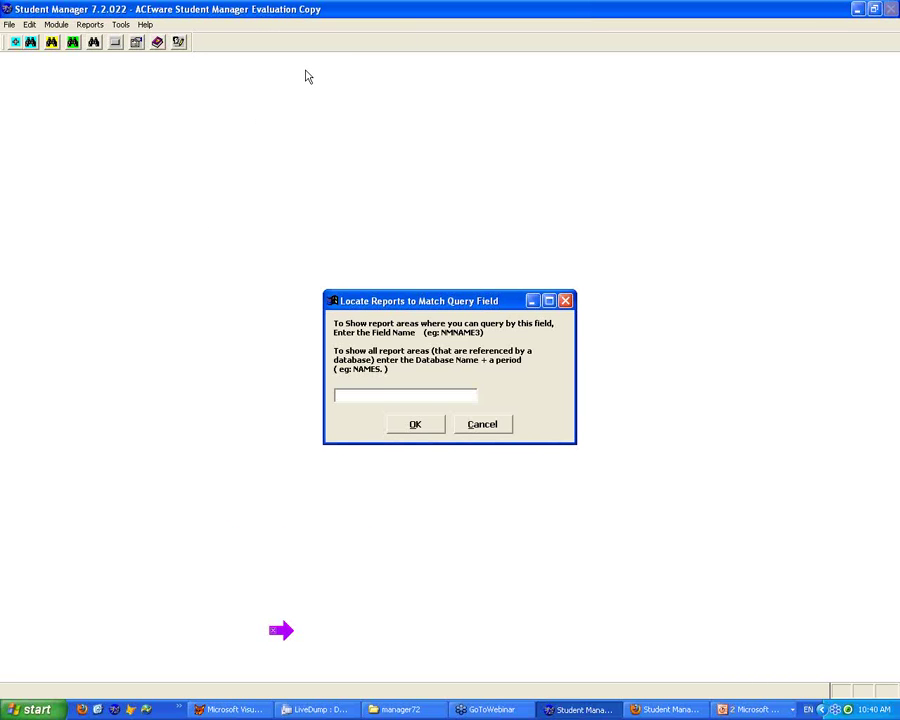
type("NMOC")
left_click(431, 422)
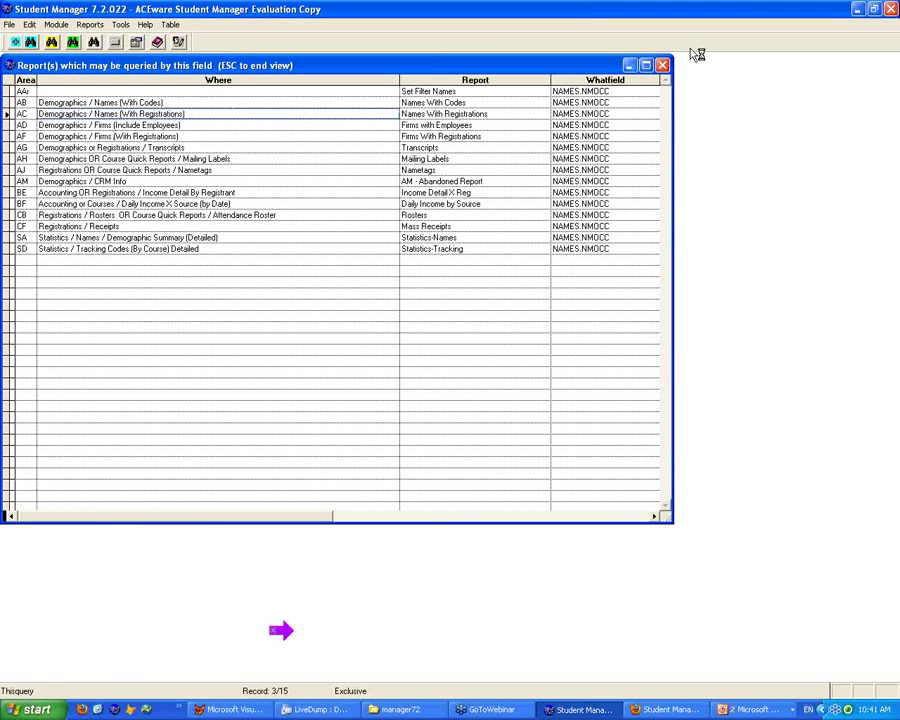
left_click(662, 65)
Start the Demographics Names (w/registrations) report with its default options and proceed to its query list
left_click(91, 24)
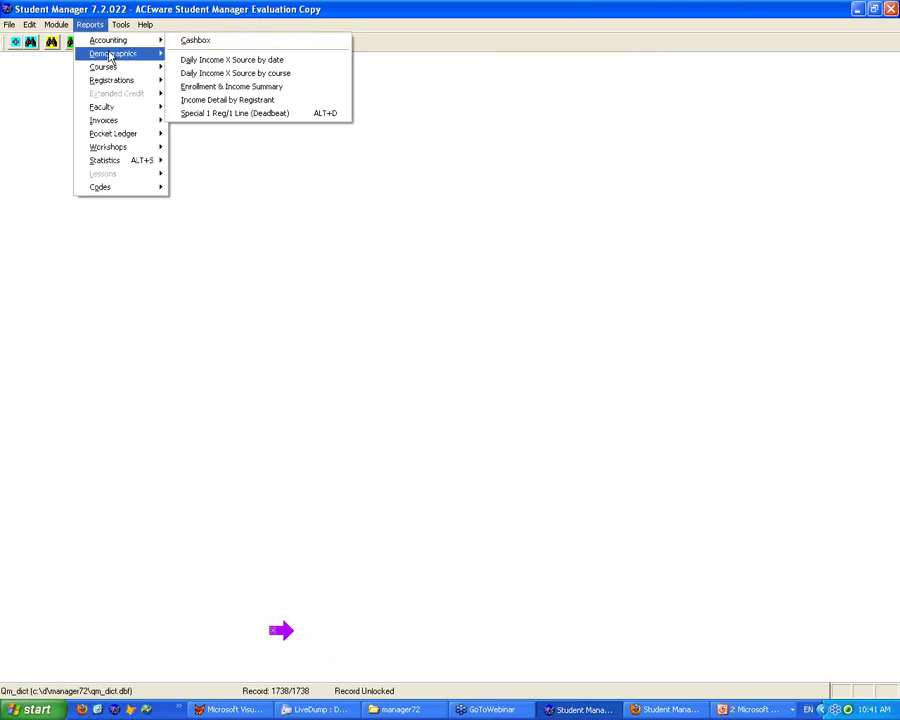
mouse_move(153, 57)
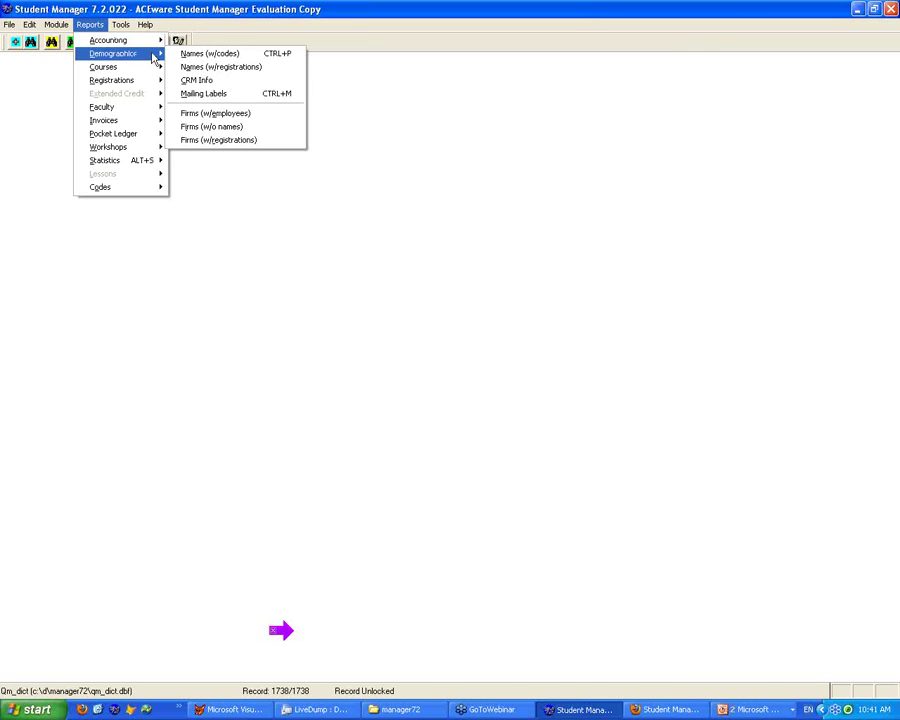
left_click(220, 66)
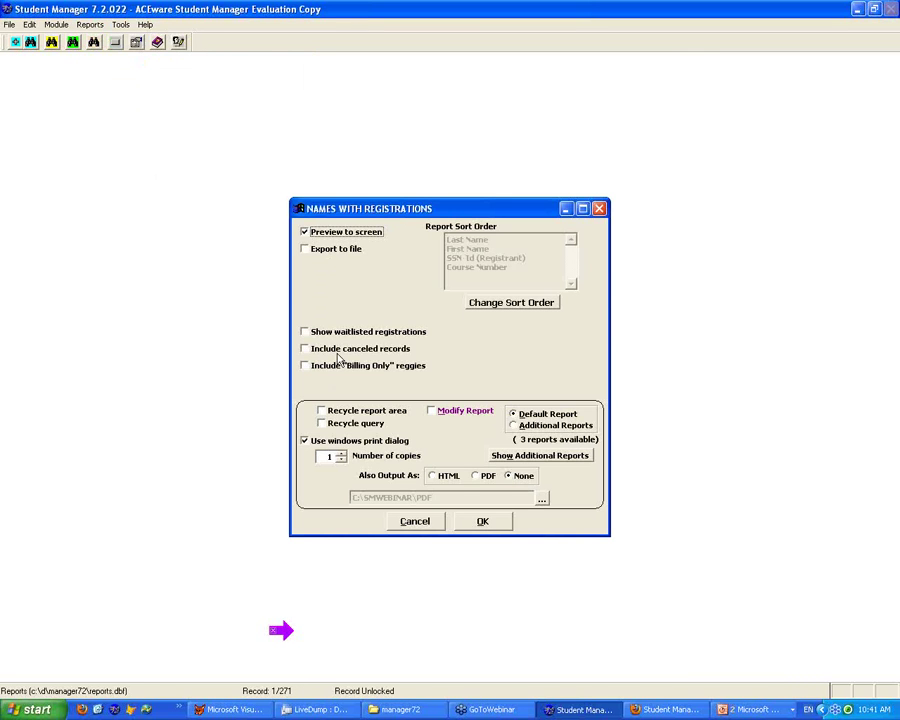
left_click(482, 521)
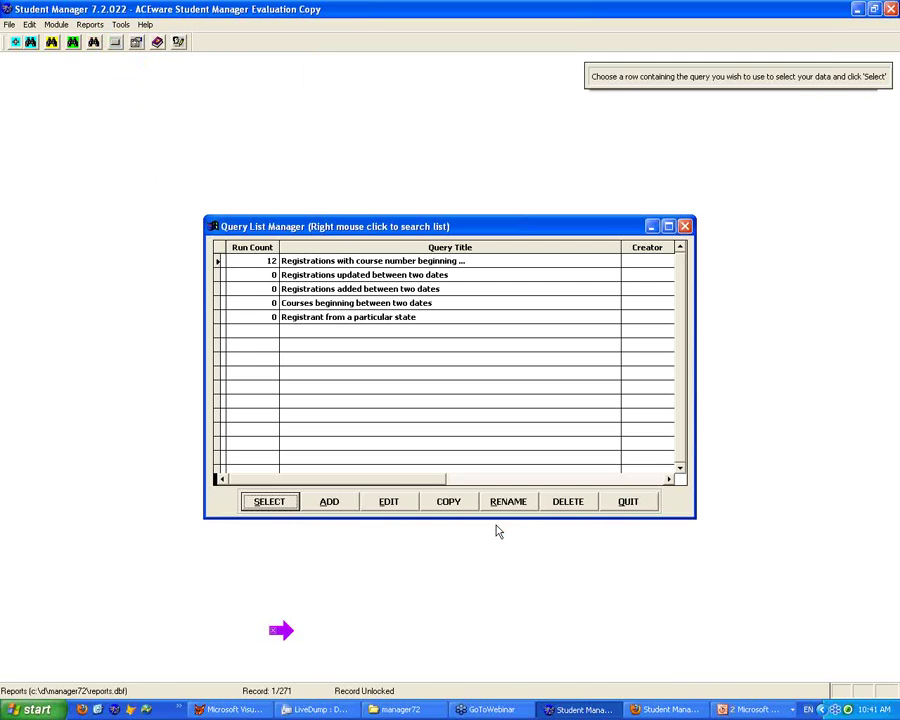
Search the query list for queries that use the field nmocc
left_click(328, 288)
right_click(328, 288)
left_click(450, 392)
type("na")
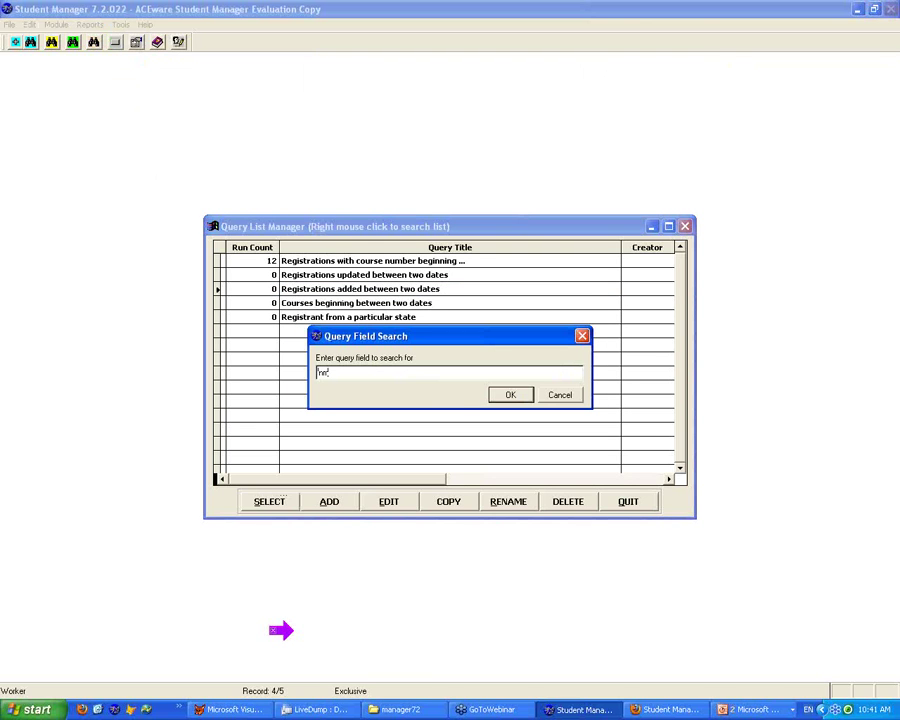
type("occ")
left_click(516, 399)
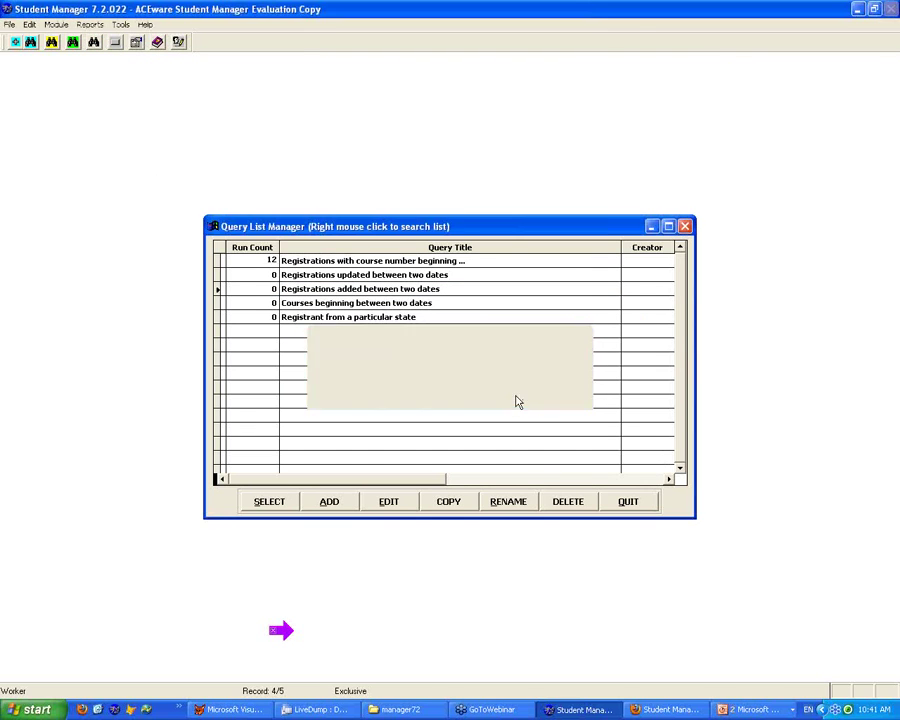
Add a new query titled "Occupation Code begins with.." to the report's query list
left_click(331, 503)
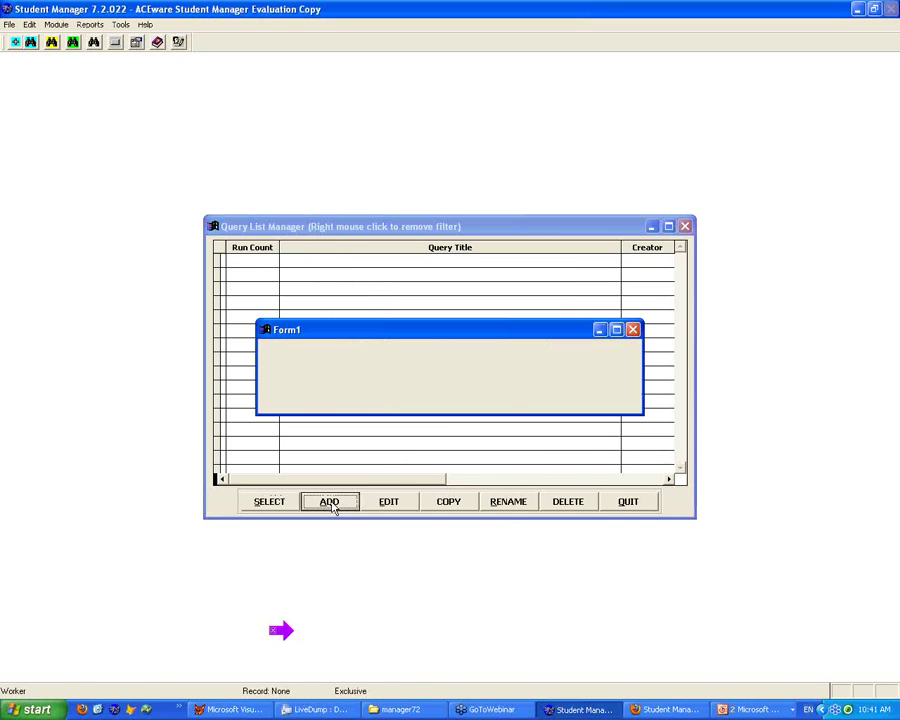
type("Occupation Code begins with..")
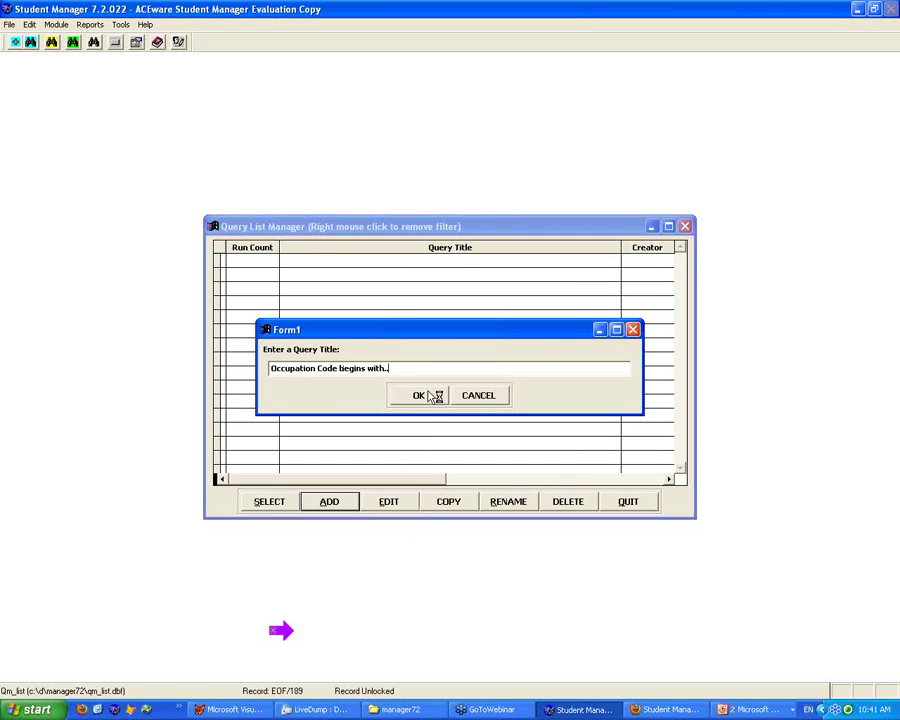
left_click(430, 396)
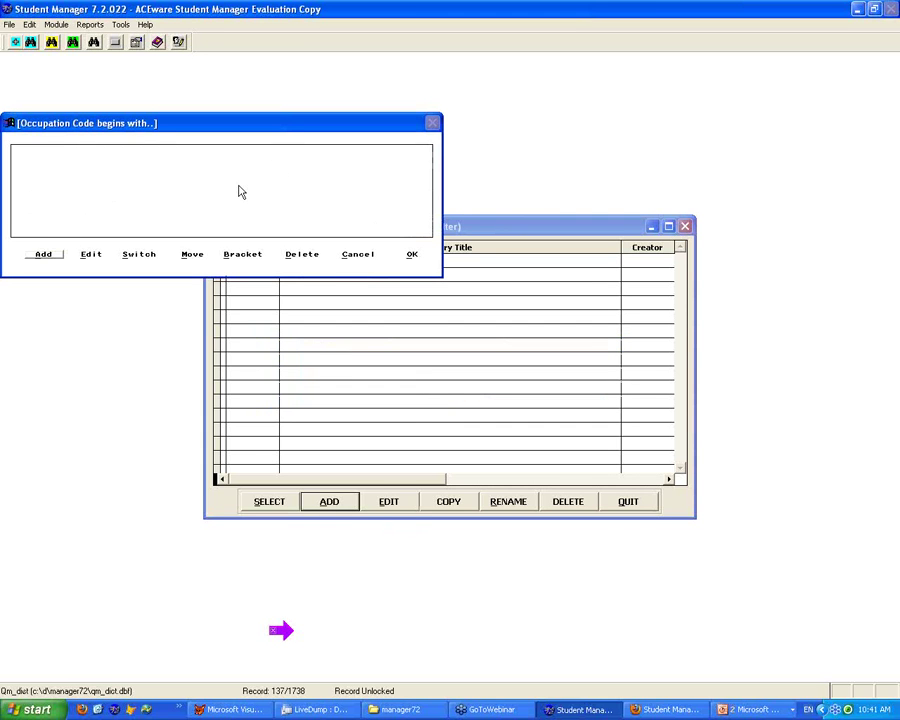
Add a condition to the new query based on the Occupation Code field
left_click(43, 256)
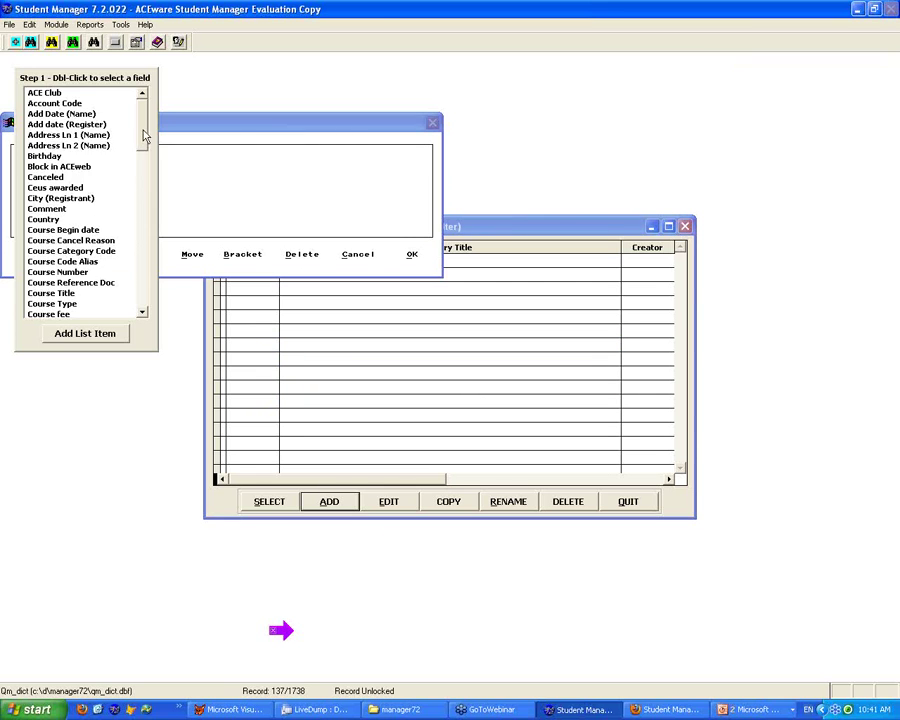
left_click_drag(142, 132, 147, 230)
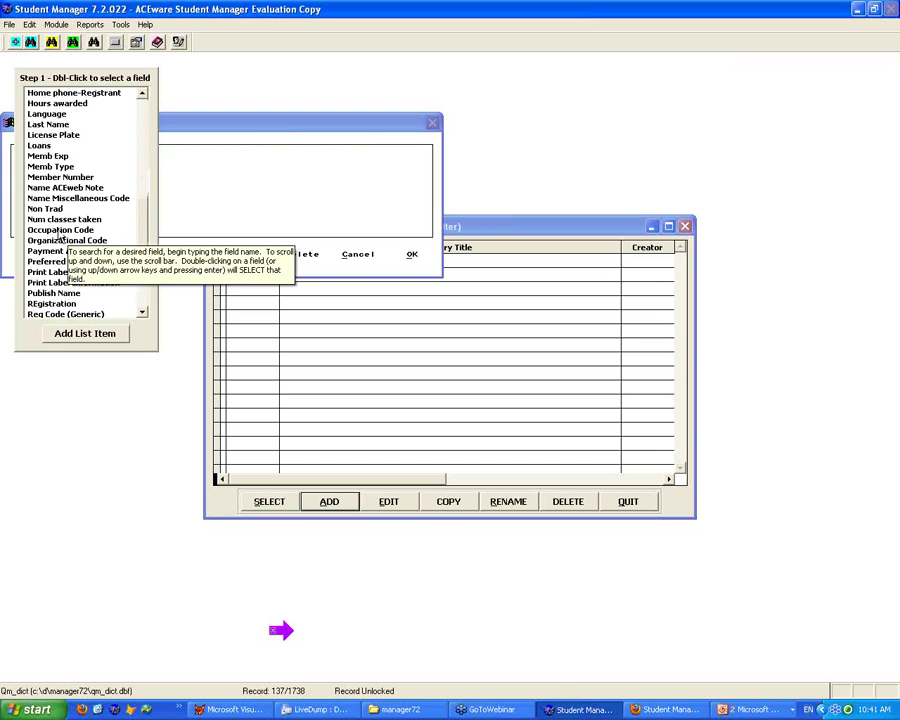
left_click(284, 631)
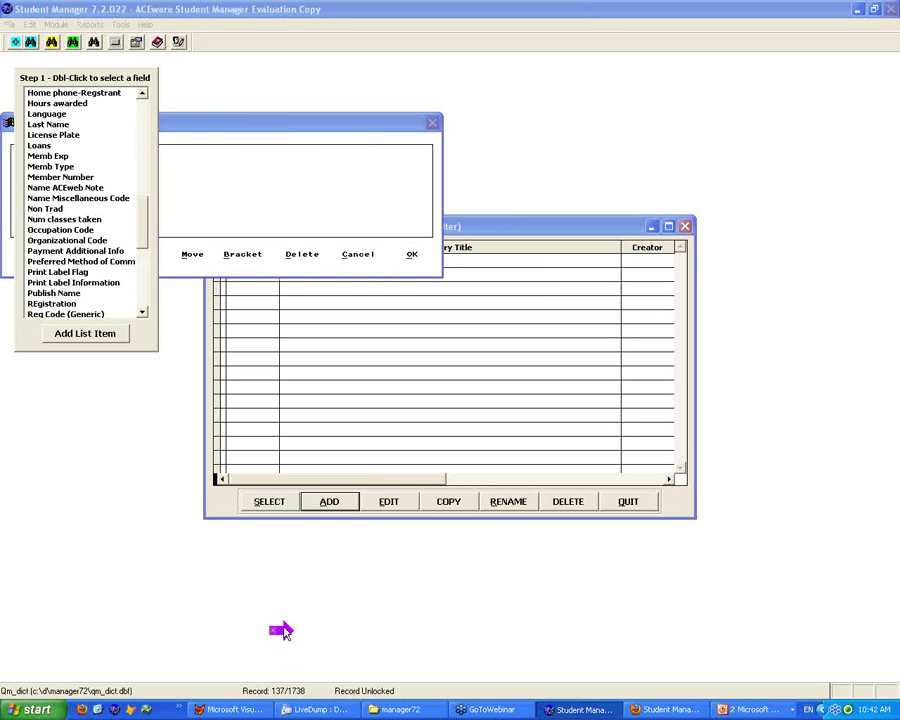
double_click(65, 230)
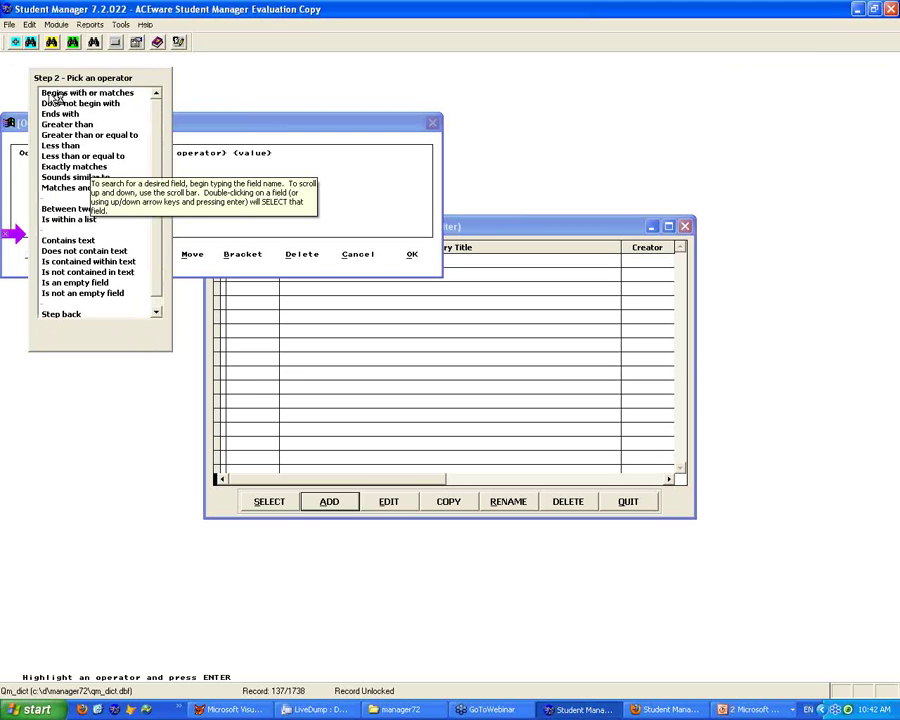
Point out the available comparison operators and choose "Is within a list" for the Occupation Code condition
left_click(112, 90)
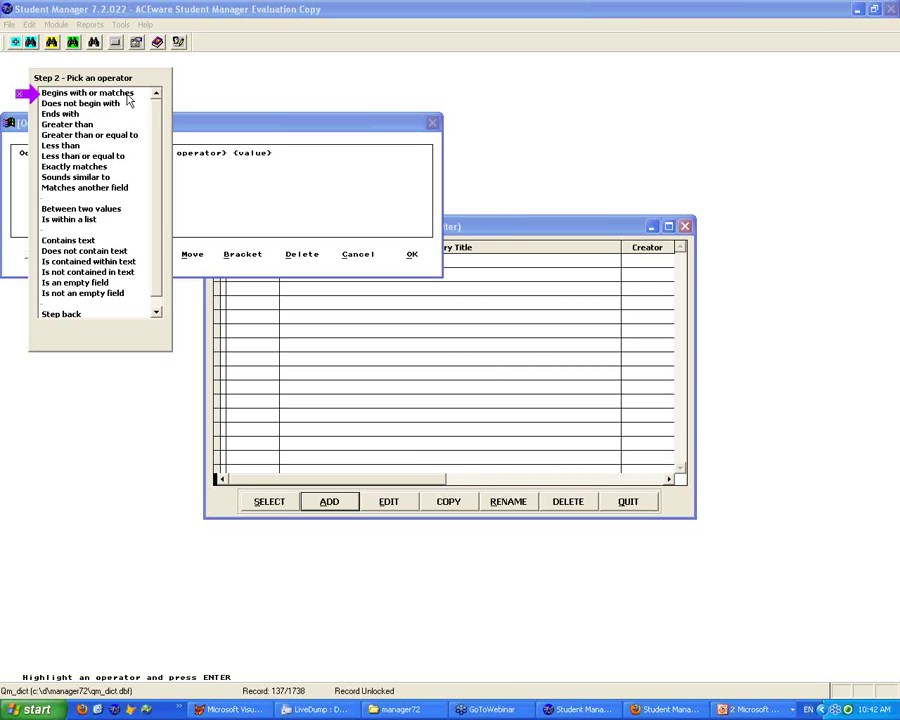
left_click(36, 106)
left_click(36, 113)
left_click(35, 124)
left_click(34, 135)
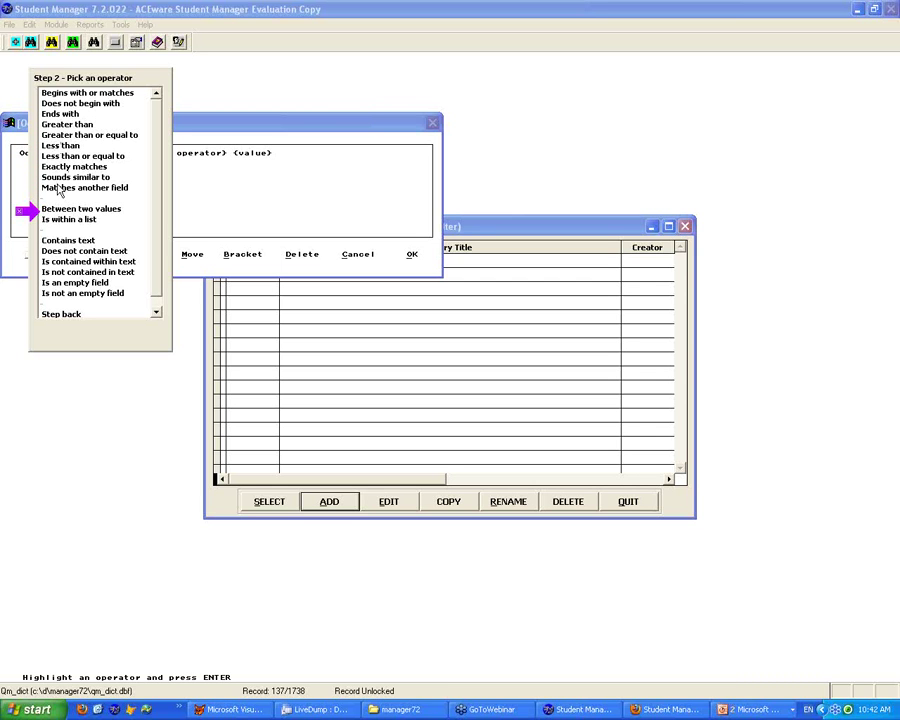
left_click(45, 220)
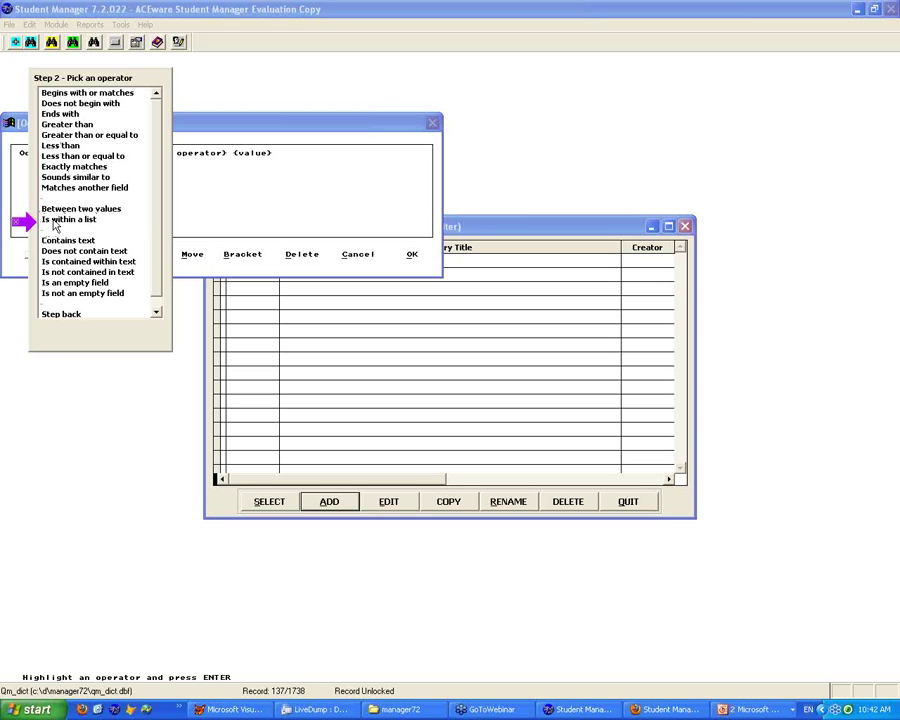
left_click(55, 222)
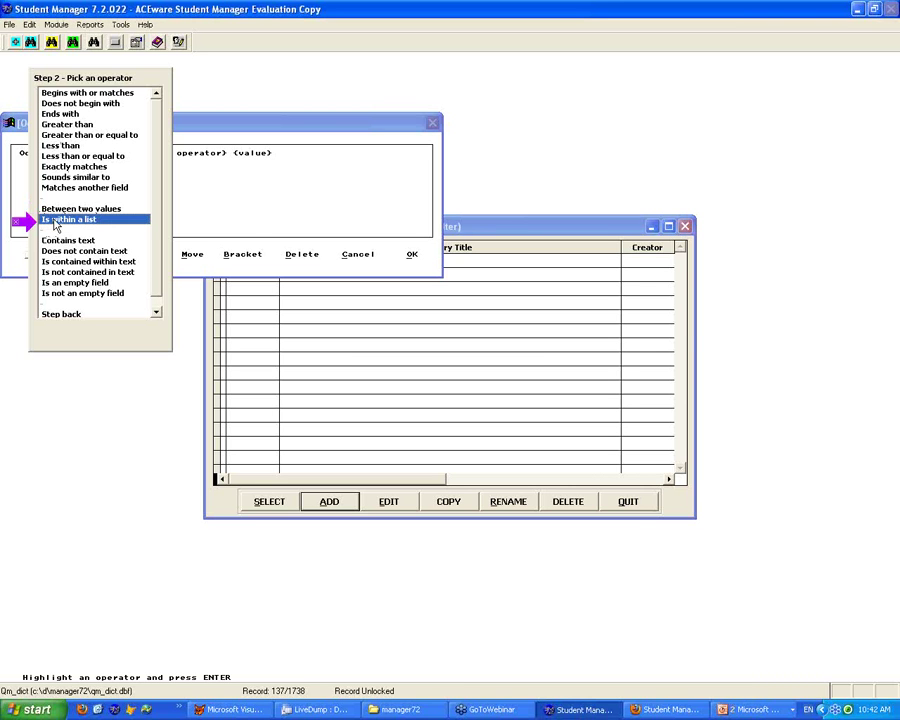
double_click(55, 222)
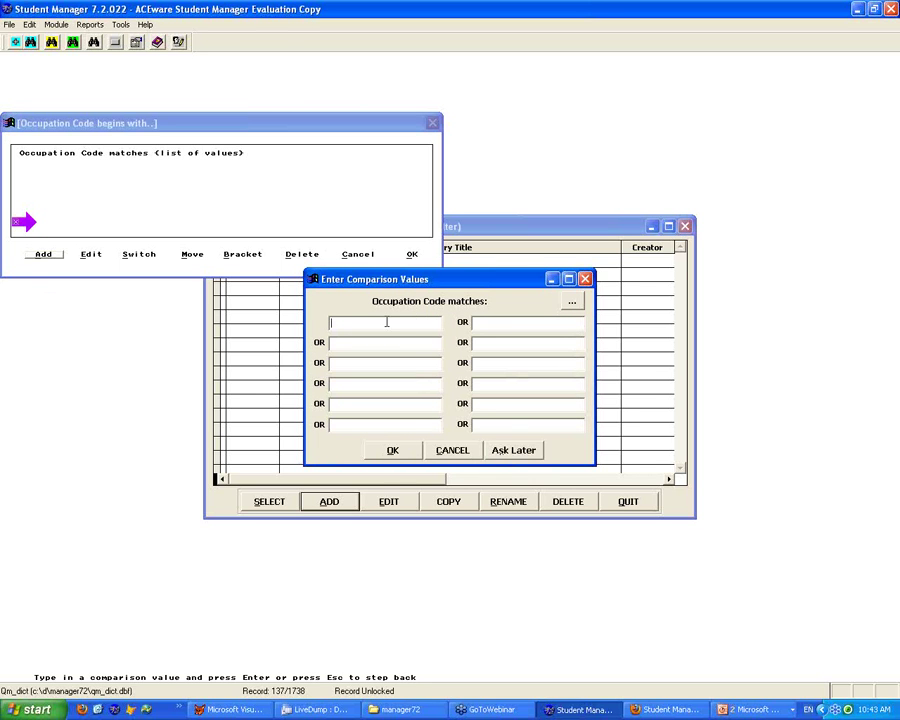
Set the condition's comparison values to Ask Later, finish the condition and save the query
left_click(514, 451)
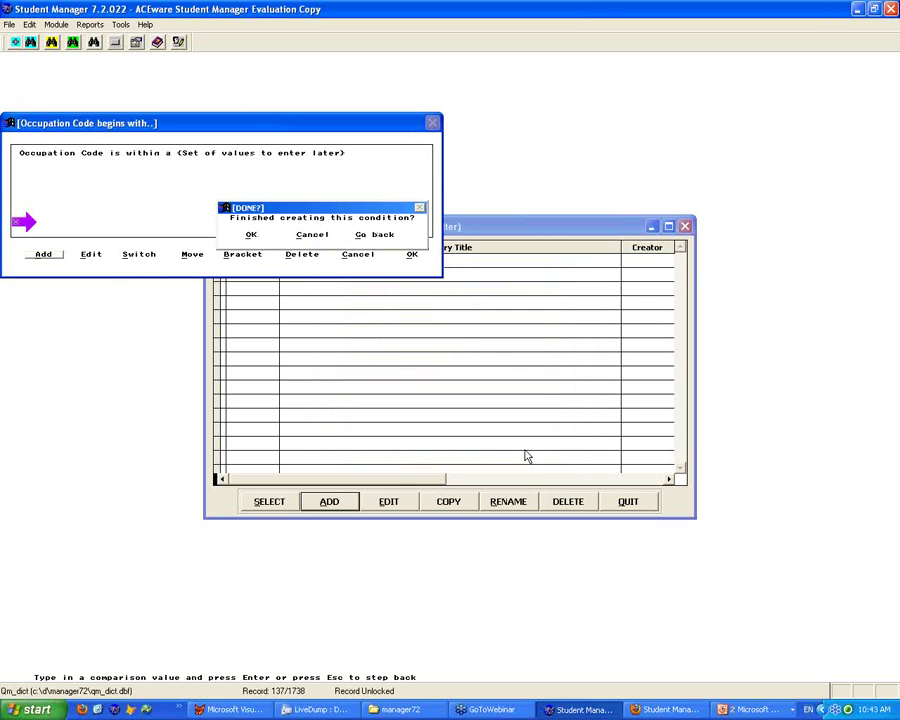
left_click(253, 236)
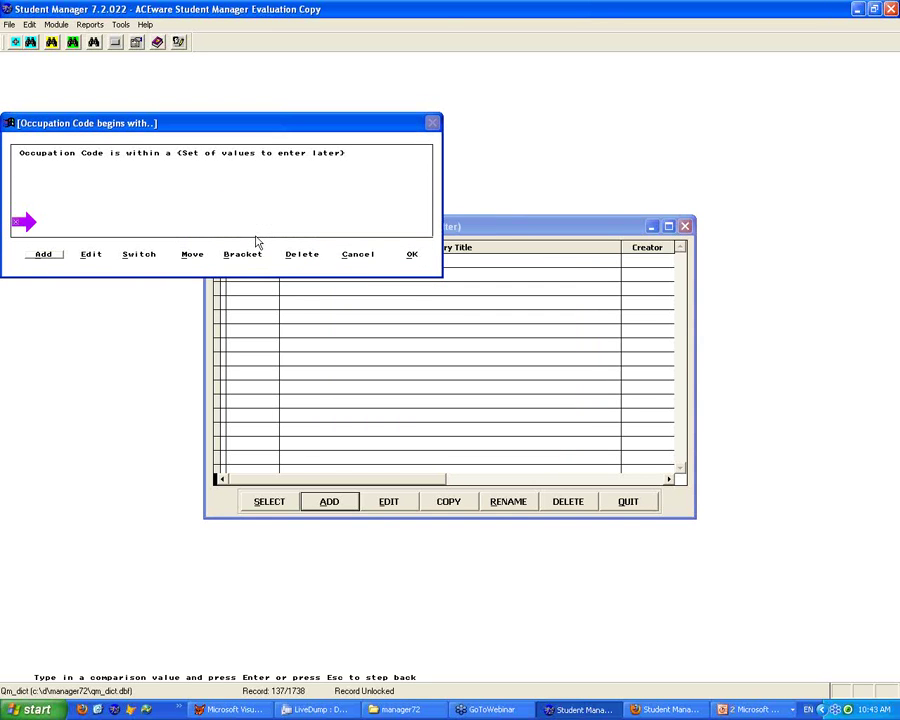
left_click(412, 256)
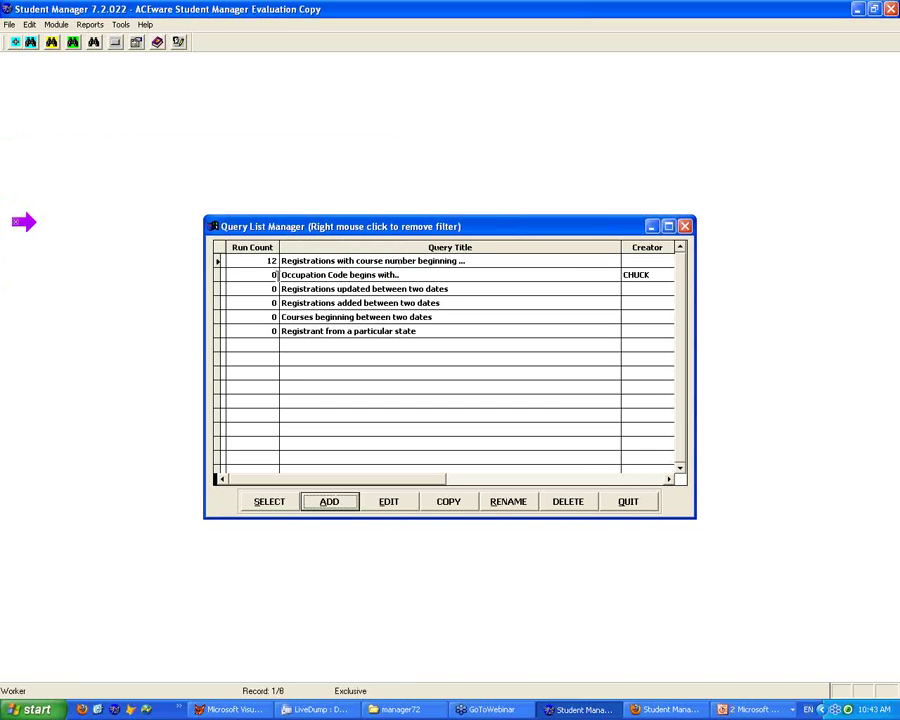
Rename the new Occupation Code query as "Occupation Code is within a list.."
left_click(320, 274)
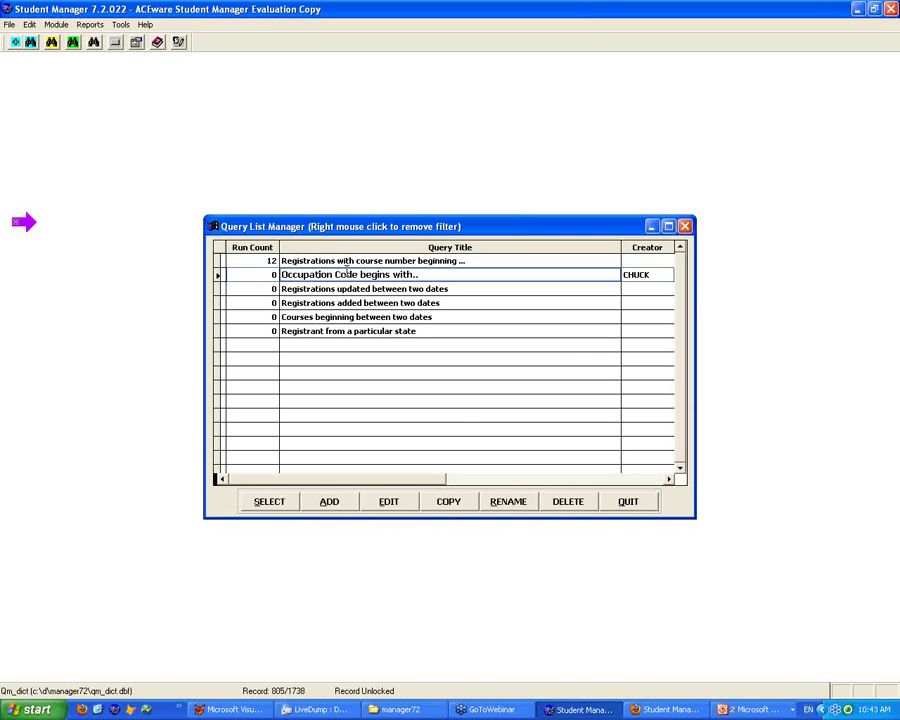
left_click(516, 502)
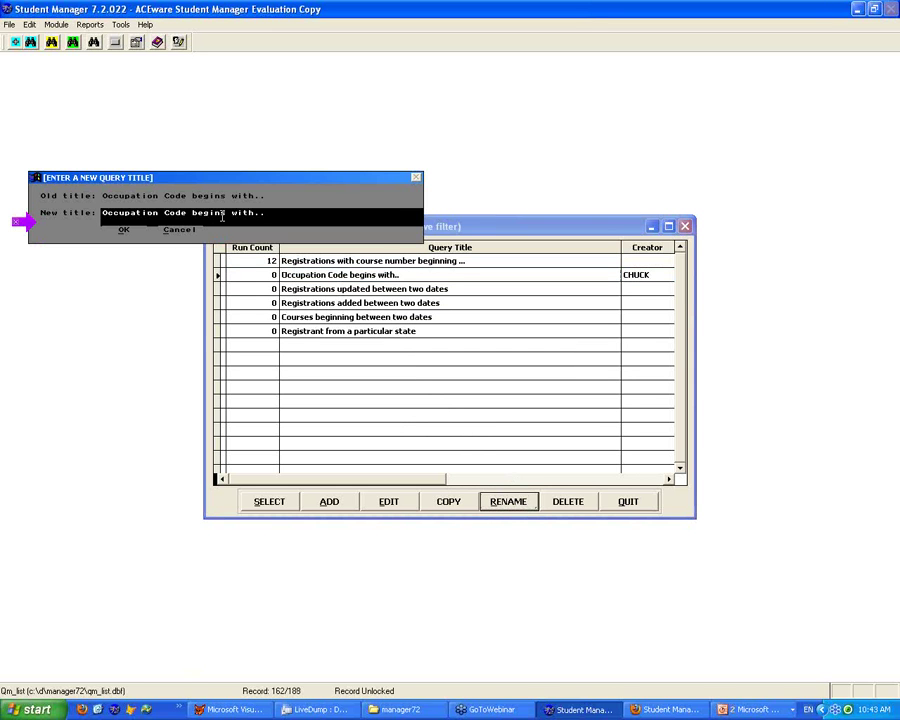
left_click(192, 213)
type("is within a ")
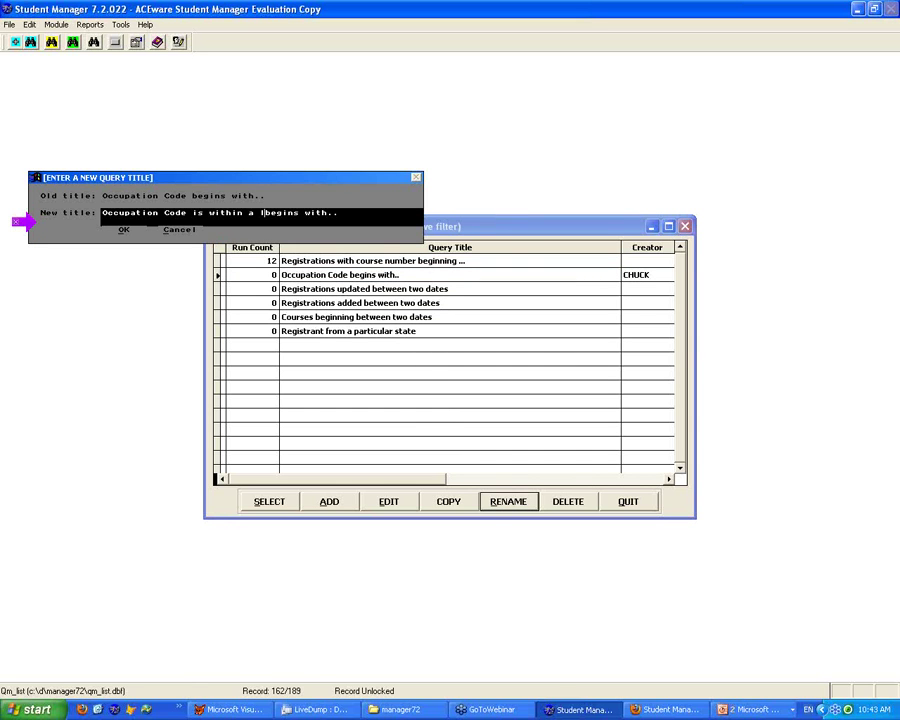
type("list")
key("Delete")
key("Delete")
key("Delete")
key("Delete")
key("Delete")
key("Delete")
key("Delete")
key("Delete")
key("Delete")
key("Delete")
left_click(124, 229)
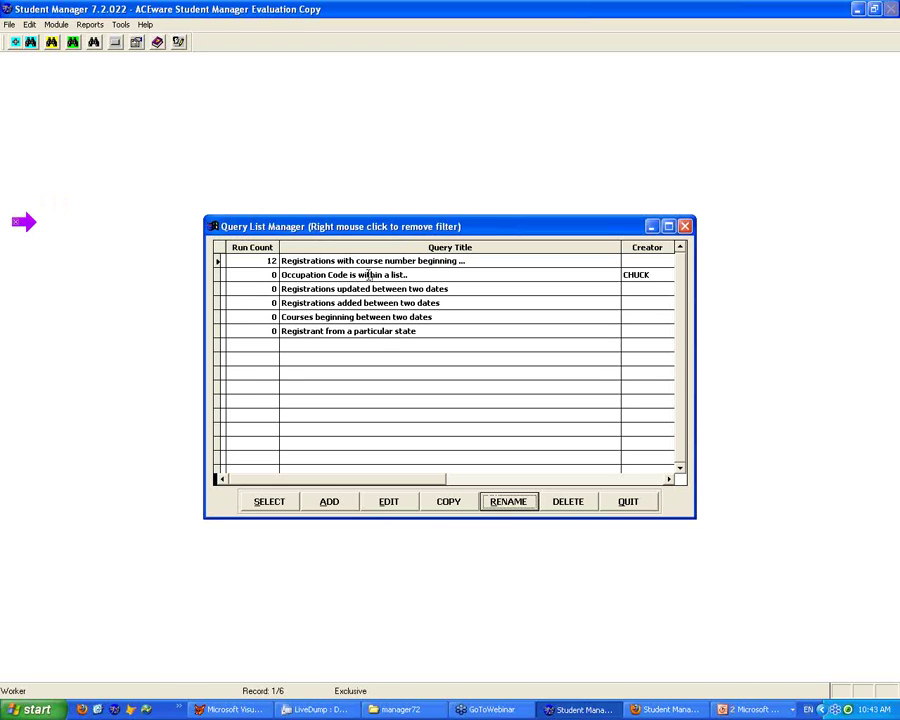
Select the renamed query, switch to the PowerPoint slide show and advance to the "Questions?" slide
left_click(368, 274)
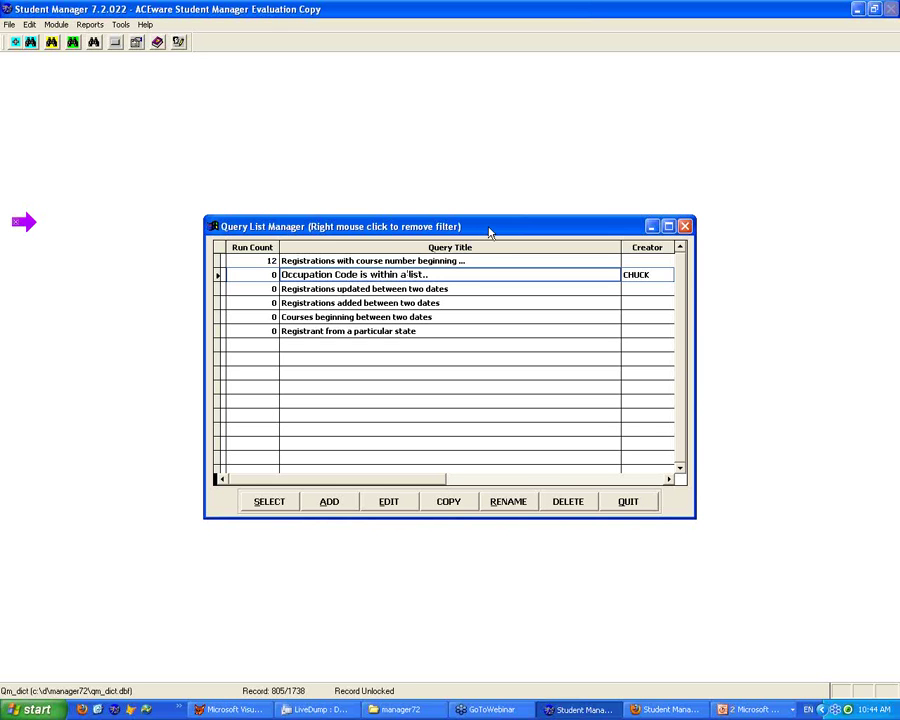
left_click(553, 711)
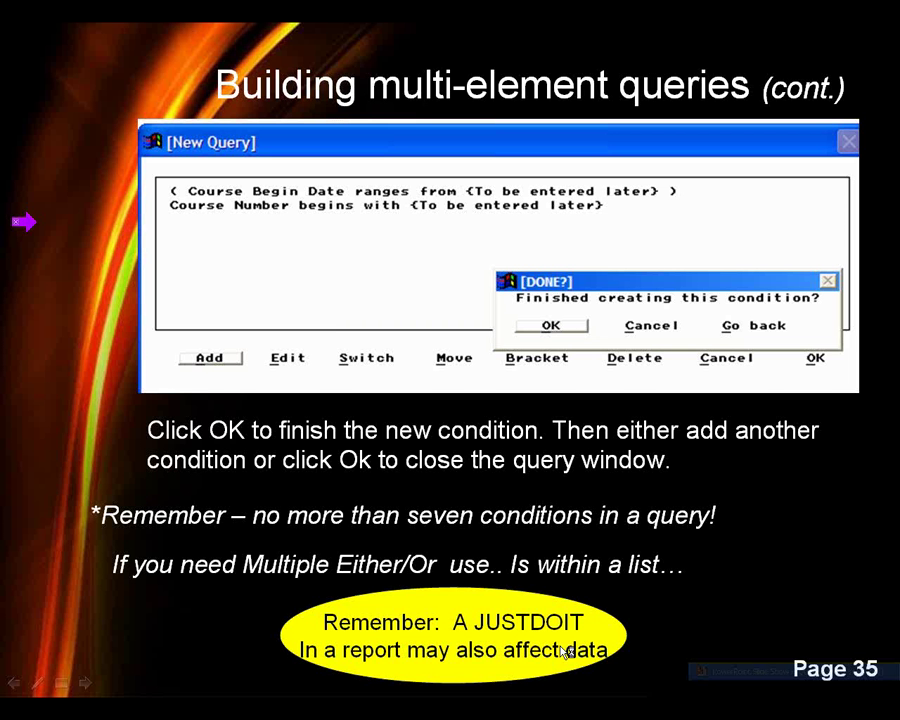
left_click(567, 652)
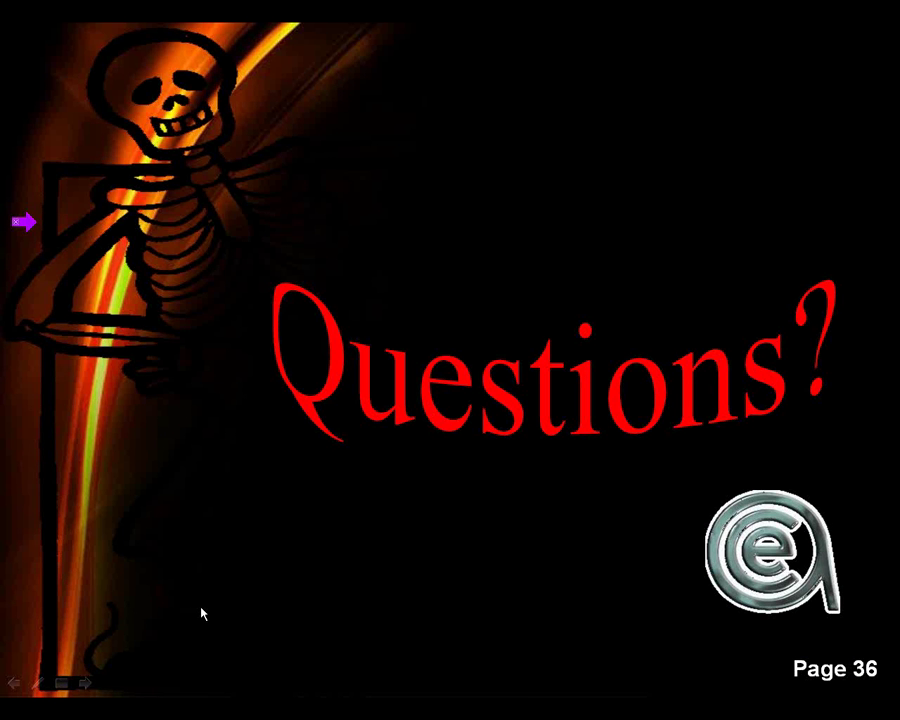
Switch back to Student Manager and quit the query list without running a query
key("alt+Tab")
key("alt+Tab")
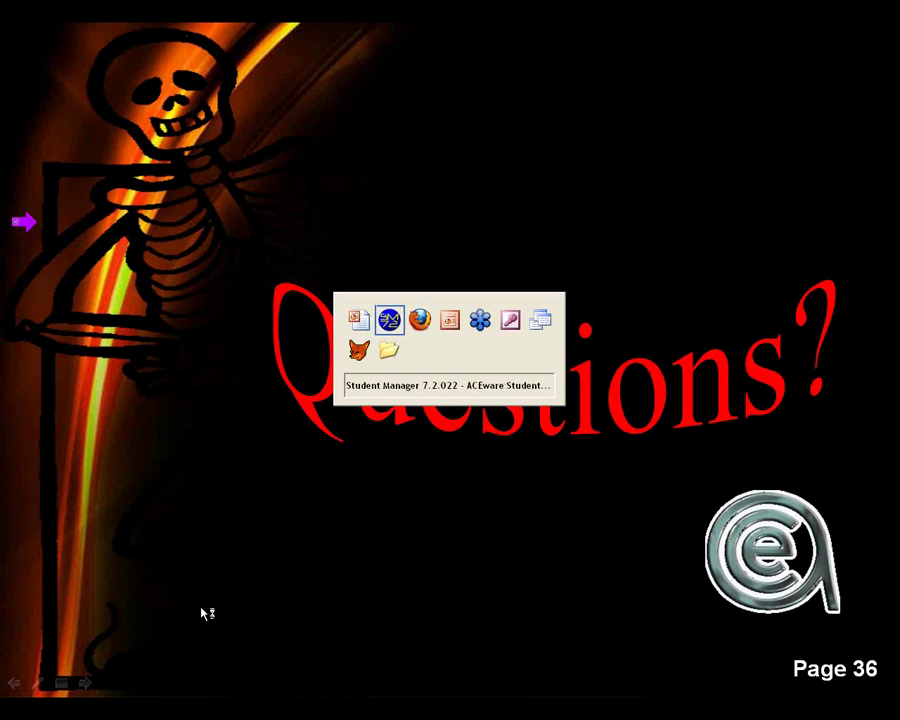
key("alt+Tab")
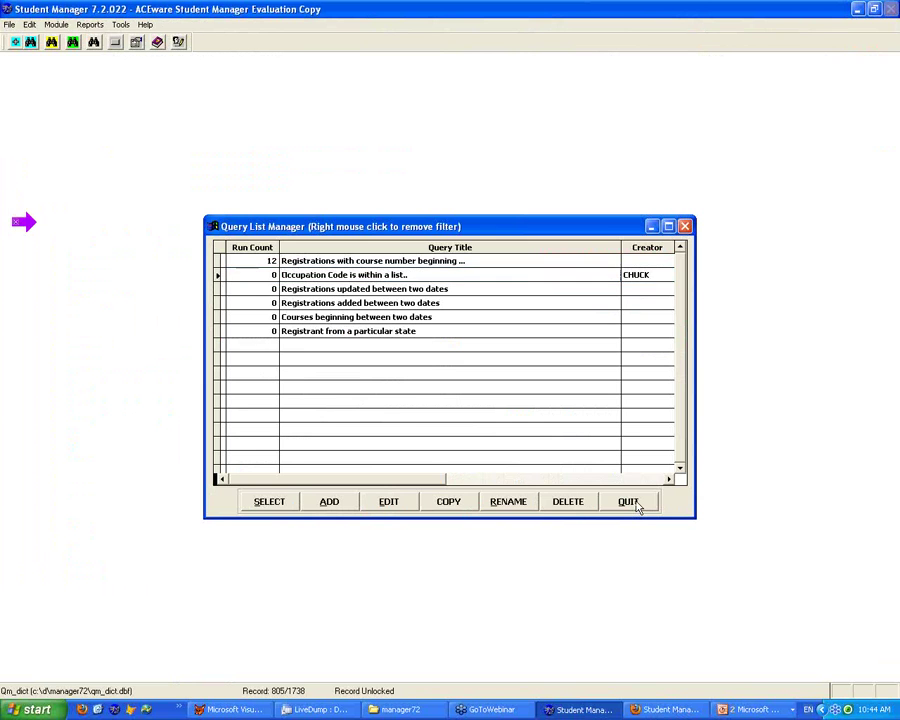
left_click(636, 505)
left_click(455, 391)
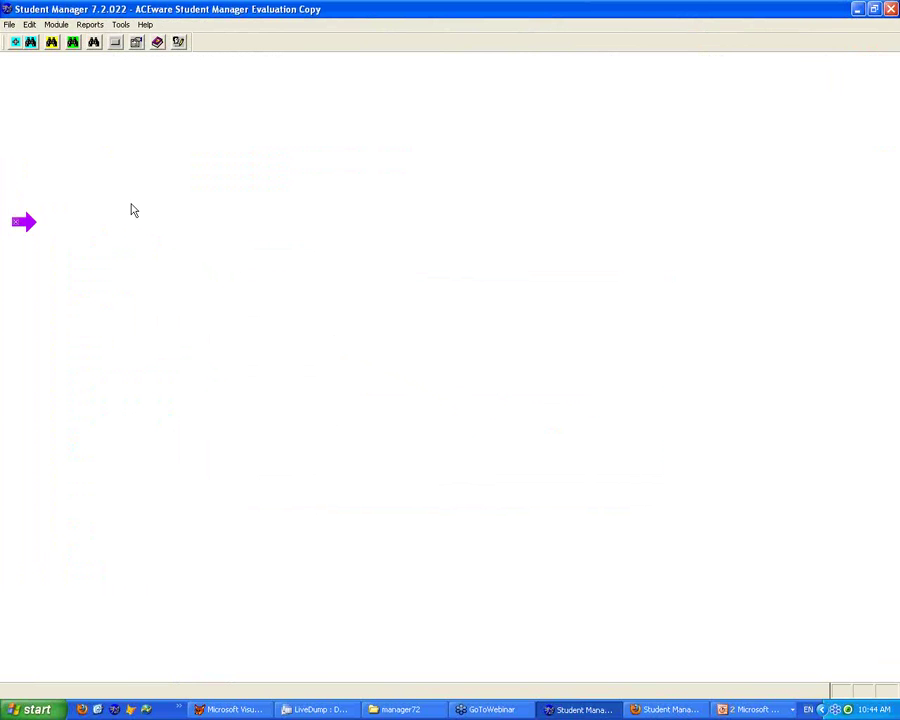
Open the Demographics Mailing Labels report and turn off Exclude "Don't Mail" names
left_click(97, 26)
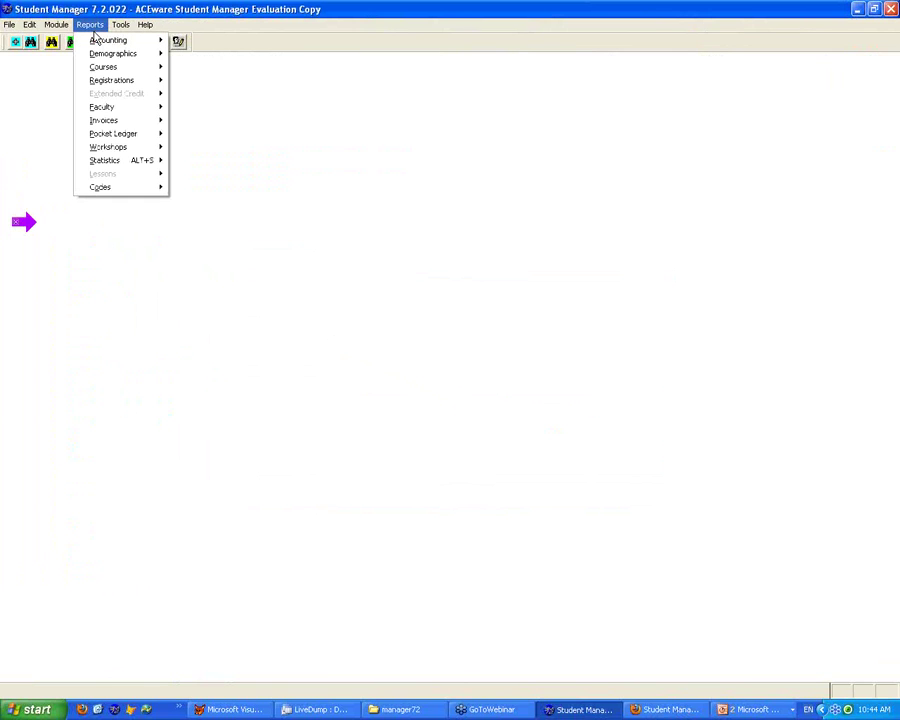
mouse_move(118, 54)
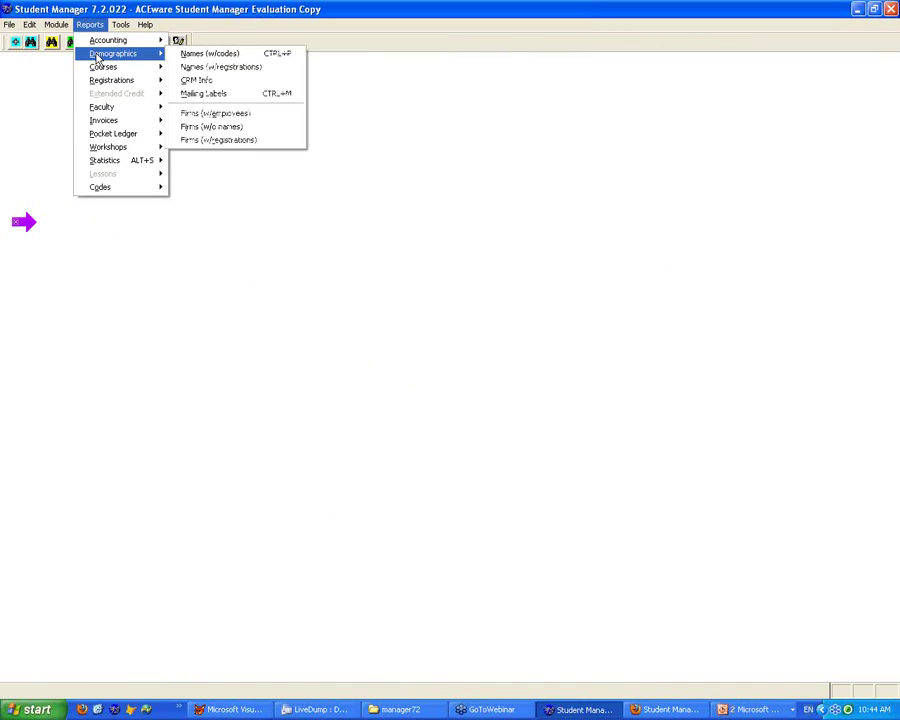
left_click(210, 100)
mouse_move(139, 40)
mouse_move(120, 68)
left_click(222, 99)
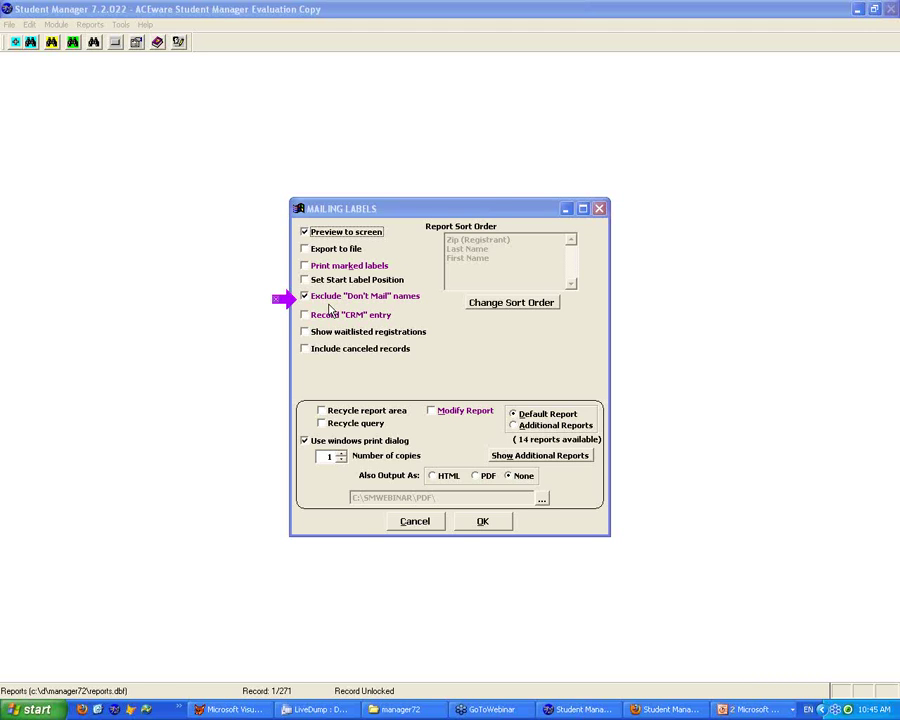
left_click(330, 298)
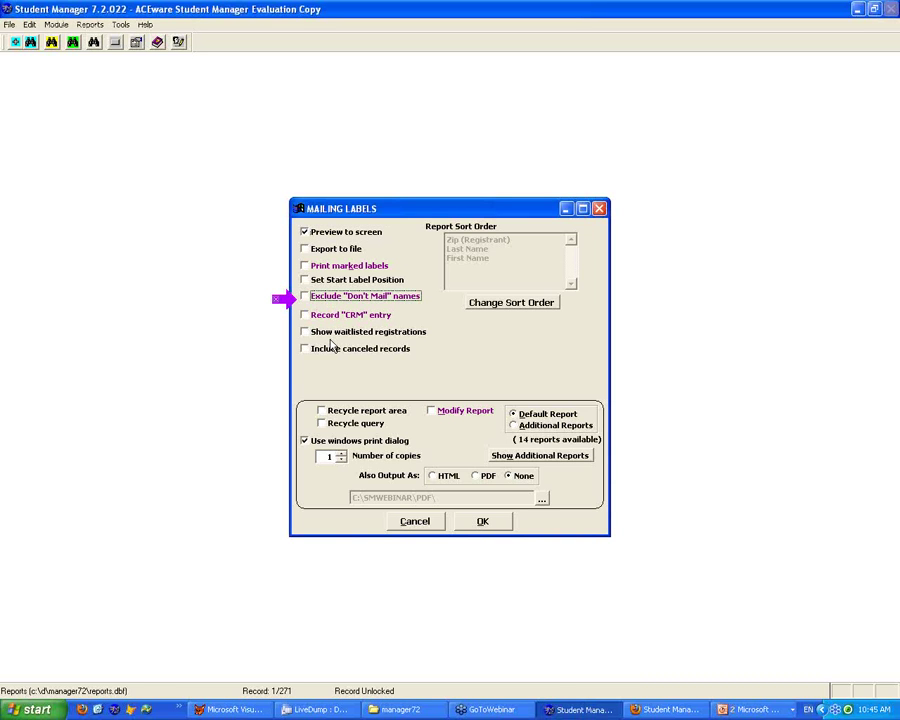
Accept the mailing label options and create a query titled "Interest Code In a List.. and Email is not empy"
left_click(487, 523)
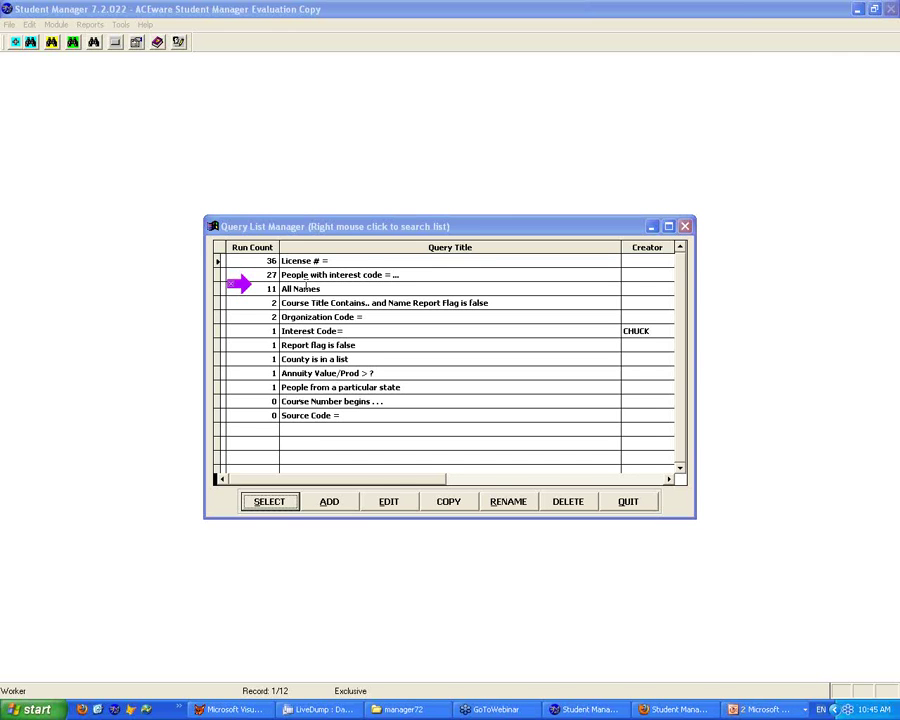
left_click(340, 503)
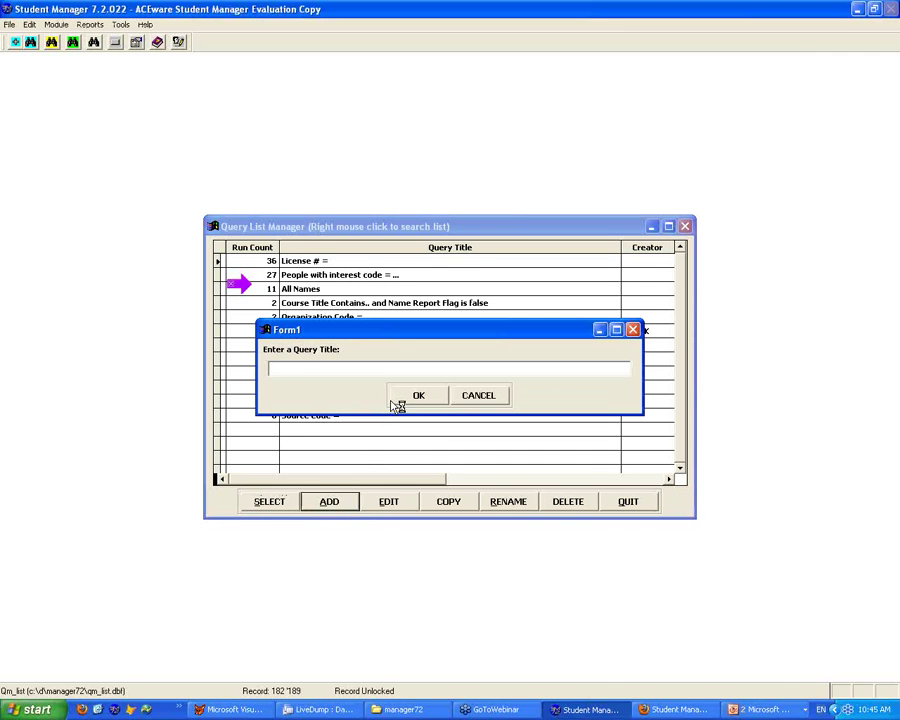
type("Inte")
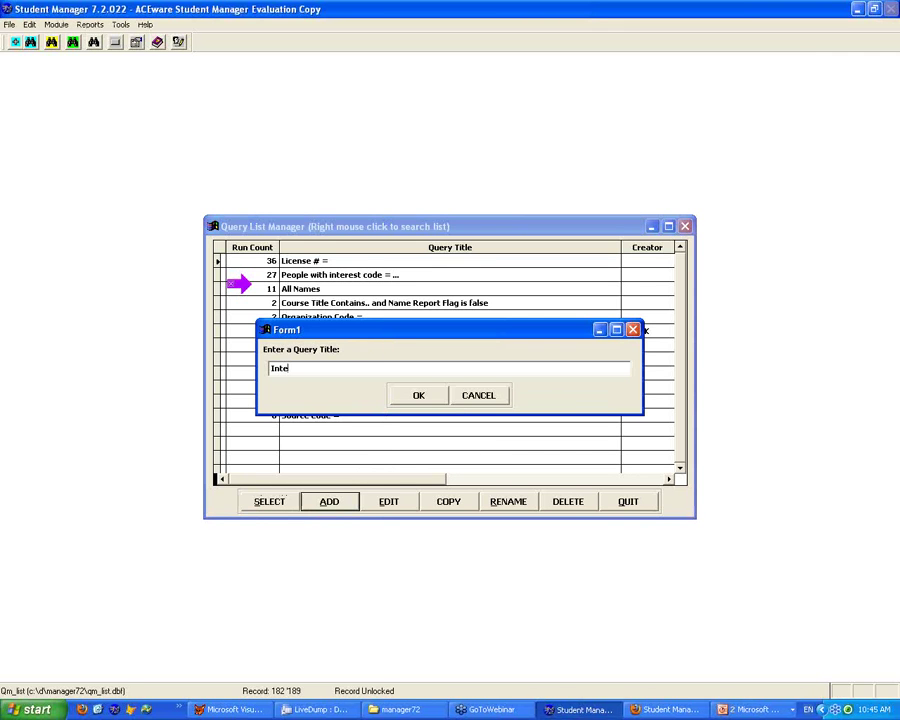
type("rest Code In a List.. and Email")
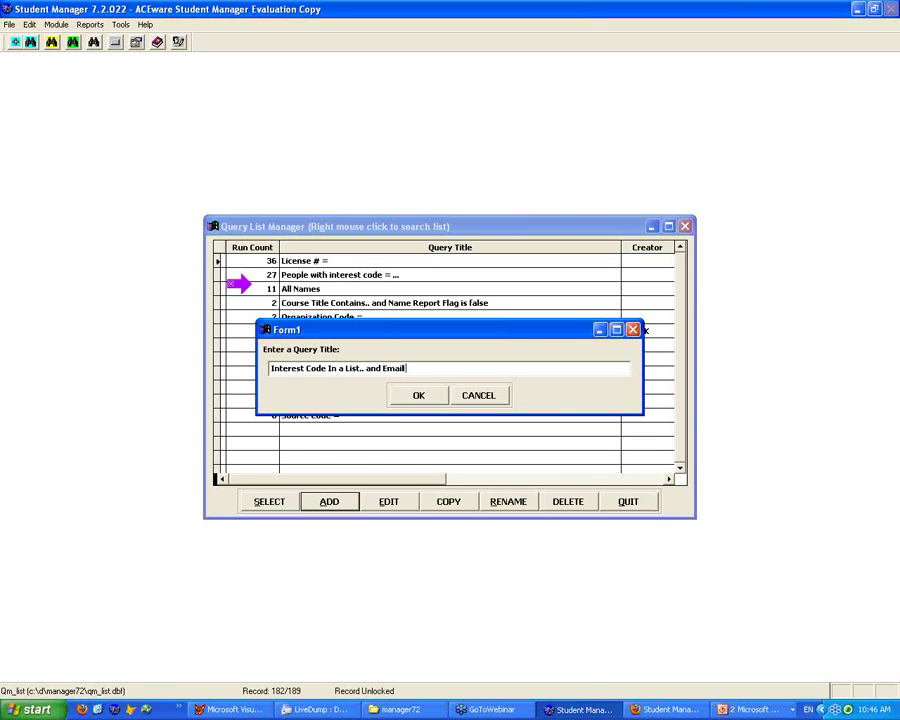
type(" is not empy")
left_click(400, 396)
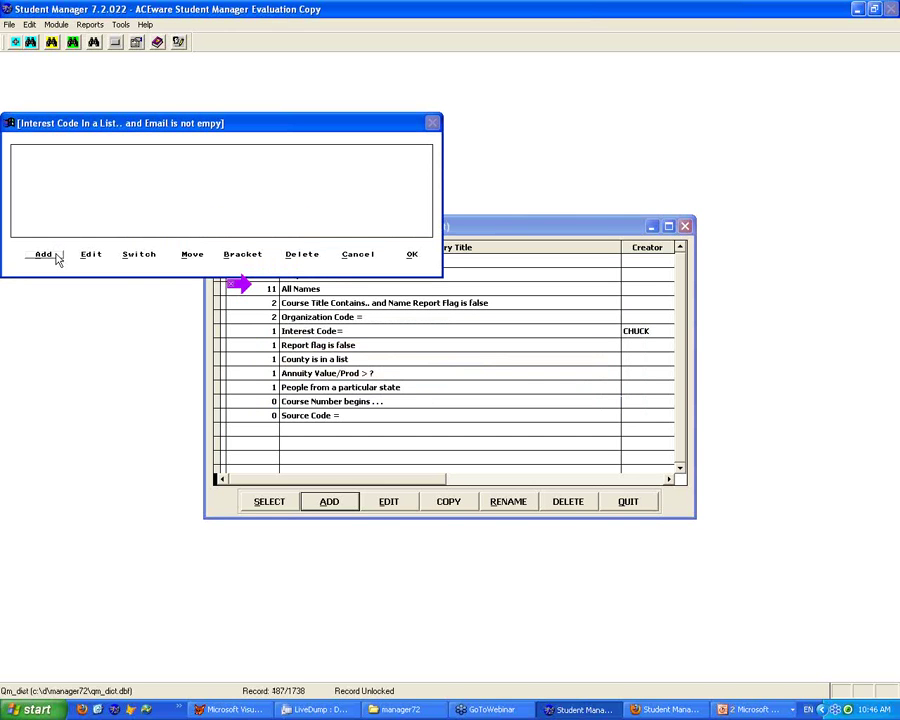
Start the query's first condition with Interest Code as its field
left_click(55, 258)
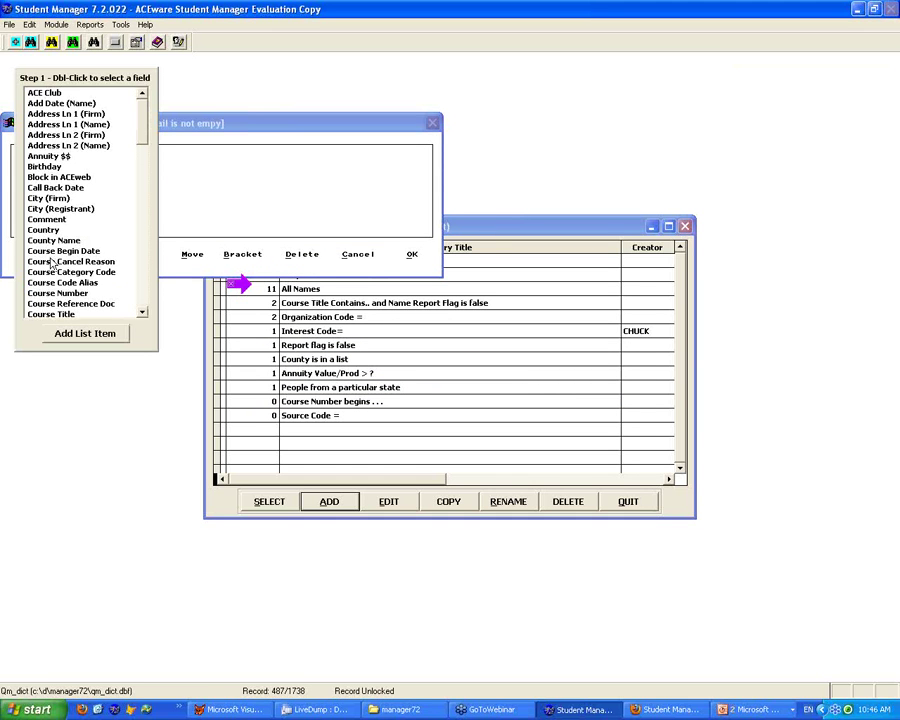
left_click(45, 188)
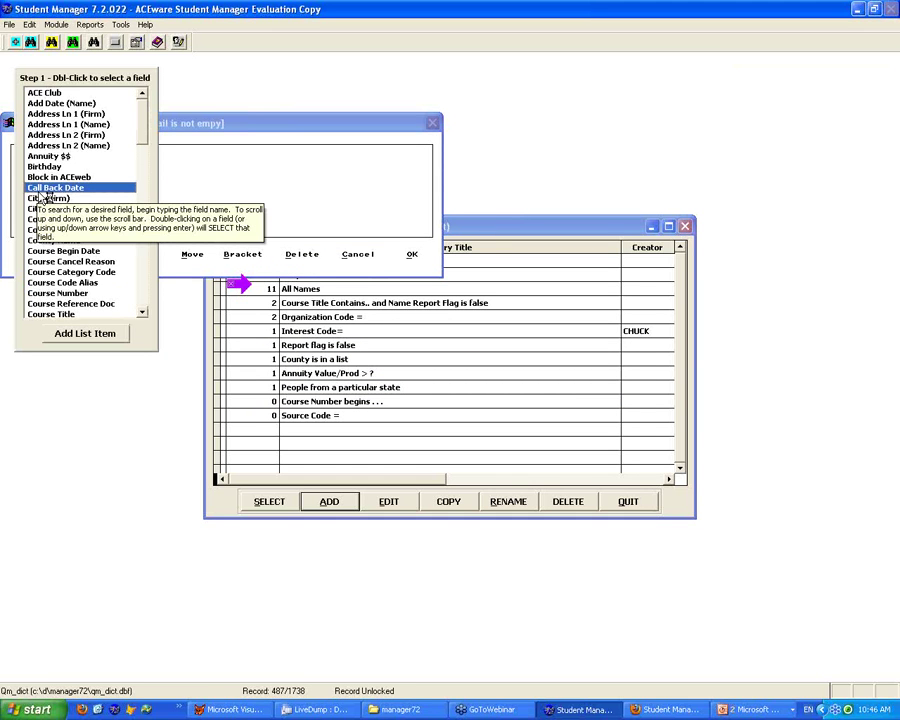
key("i")
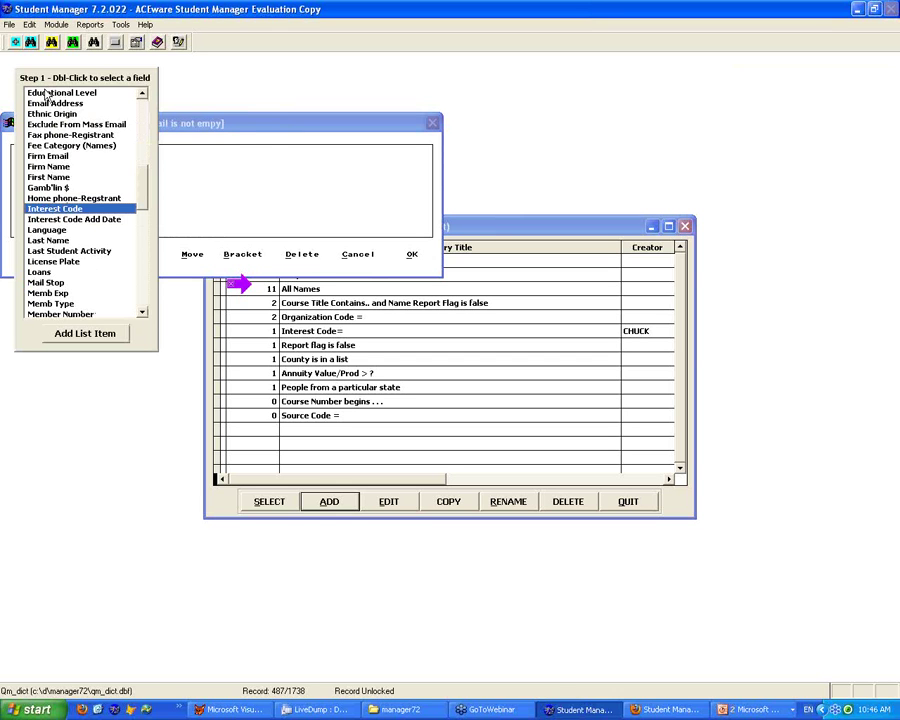
double_click(38, 209)
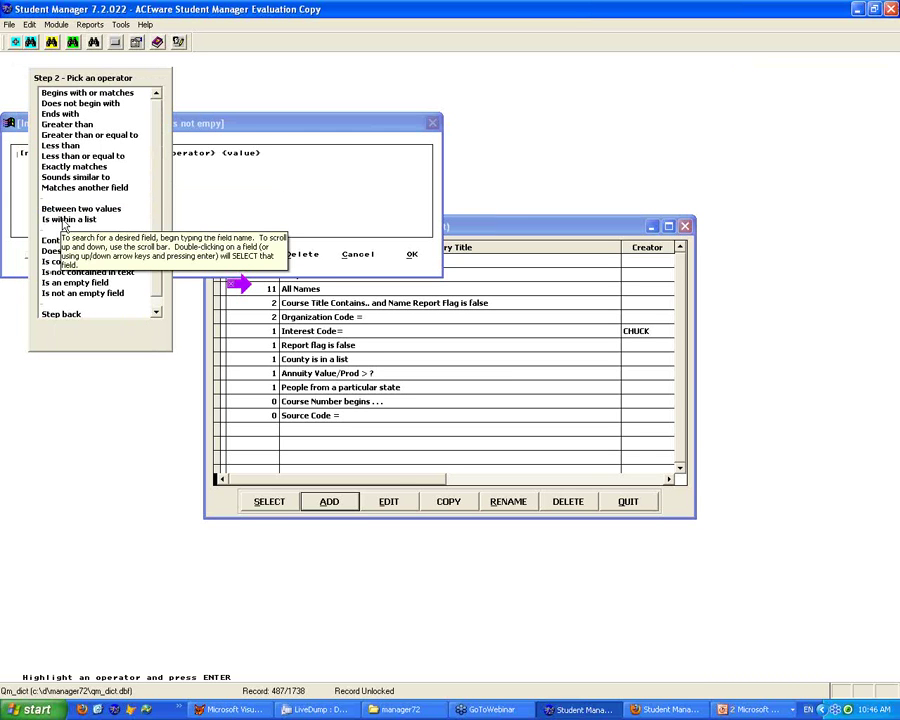
left_click(104, 97)
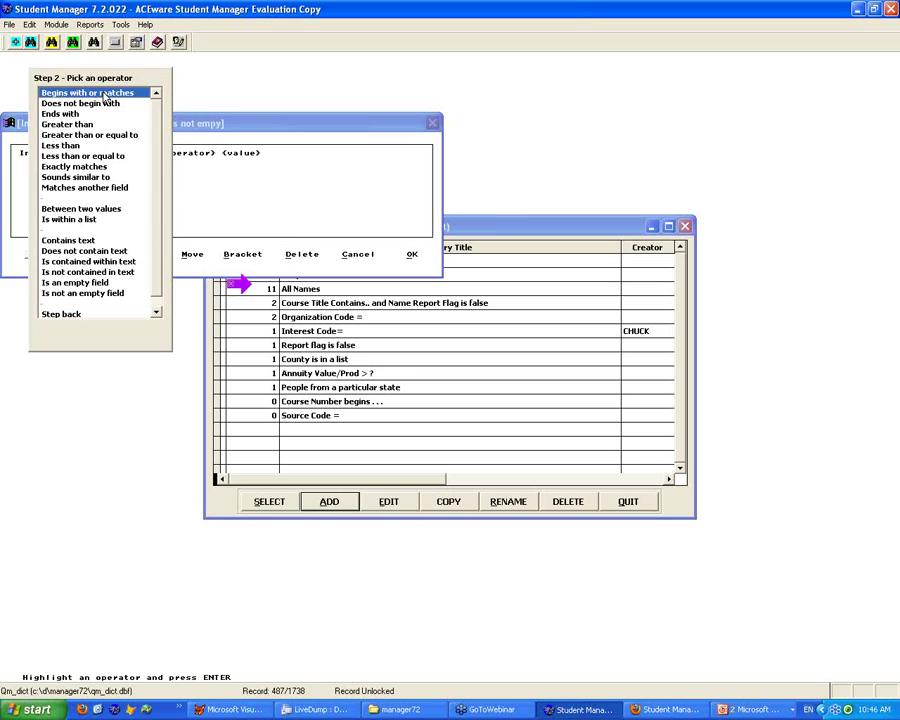
key("Return")
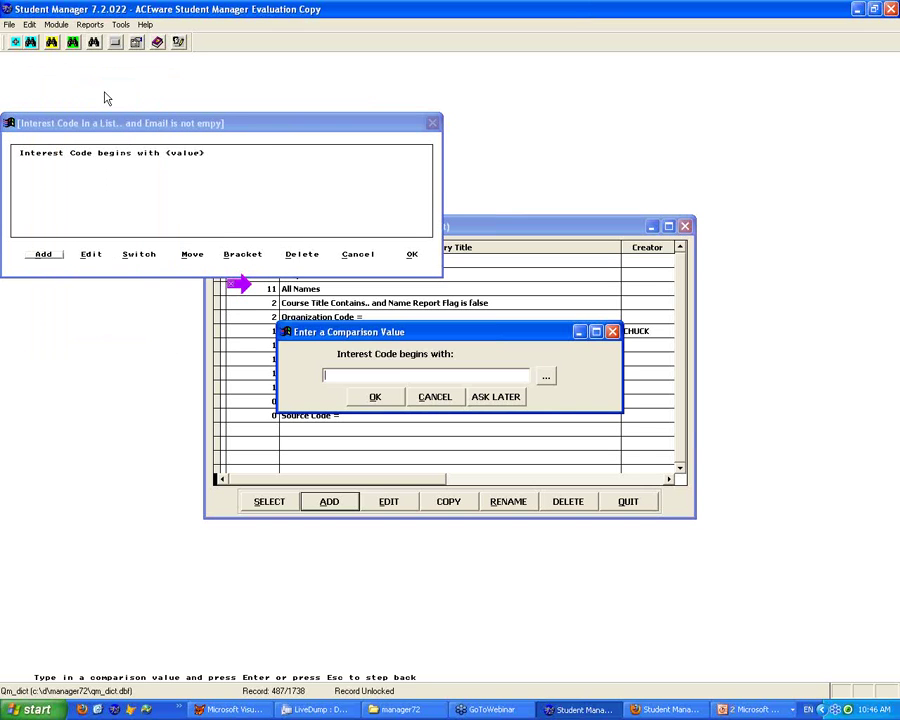
left_click(415, 400)
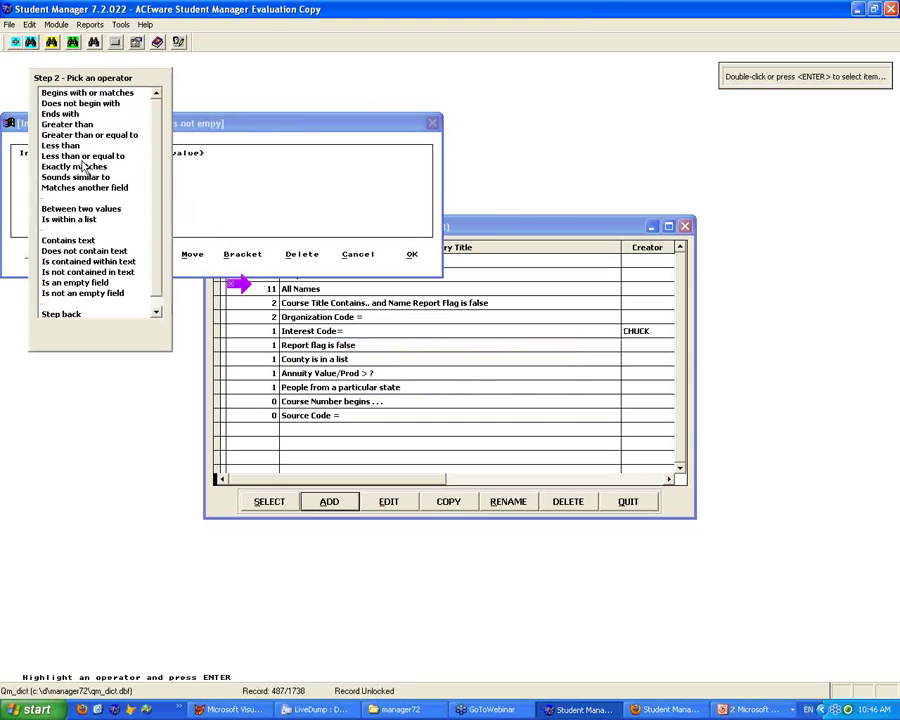
Make the Interest Code condition "Is within a list", with its values asked for at run time, and finish the condition
double_click(61, 218)
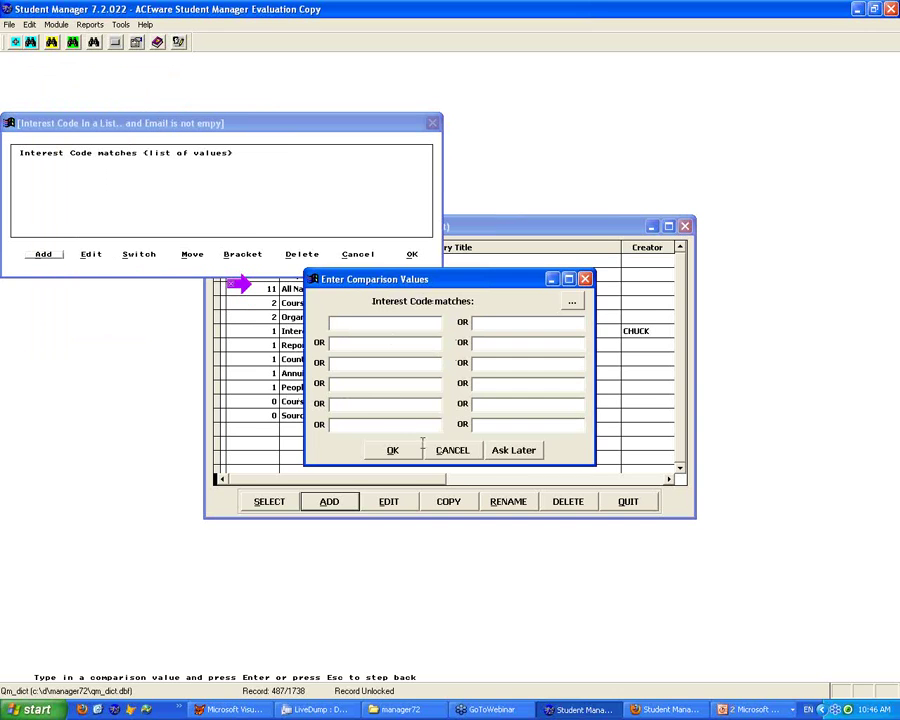
left_click(516, 450)
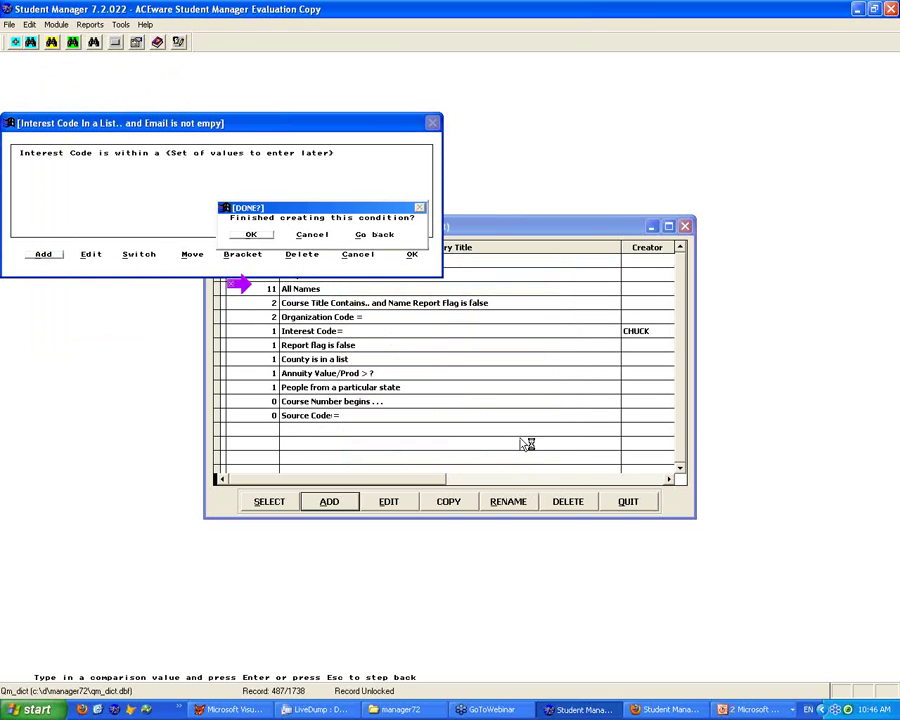
left_click(256, 236)
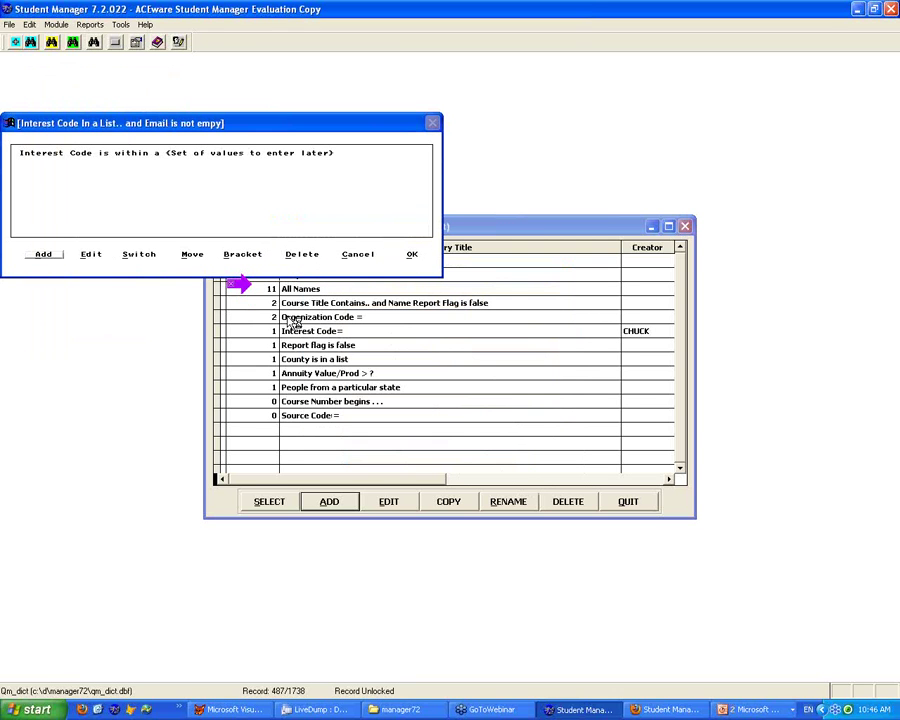
Add a second condition joined with And, requiring that Email Address is not an empty field
left_click(44, 255)
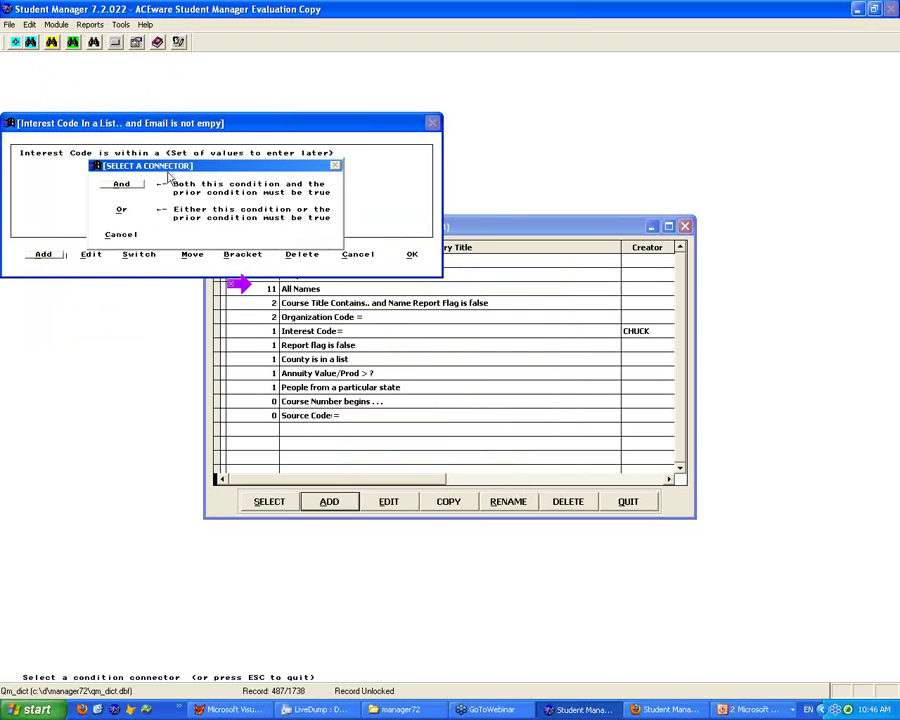
left_click_drag(183, 168, 213, 162)
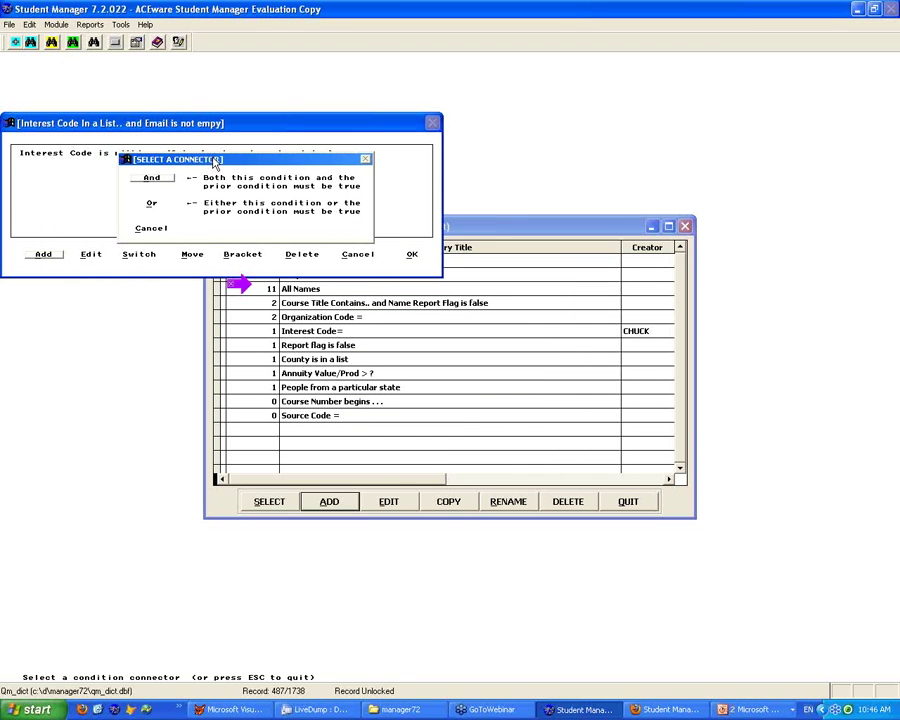
left_click_drag(232, 166, 252, 175)
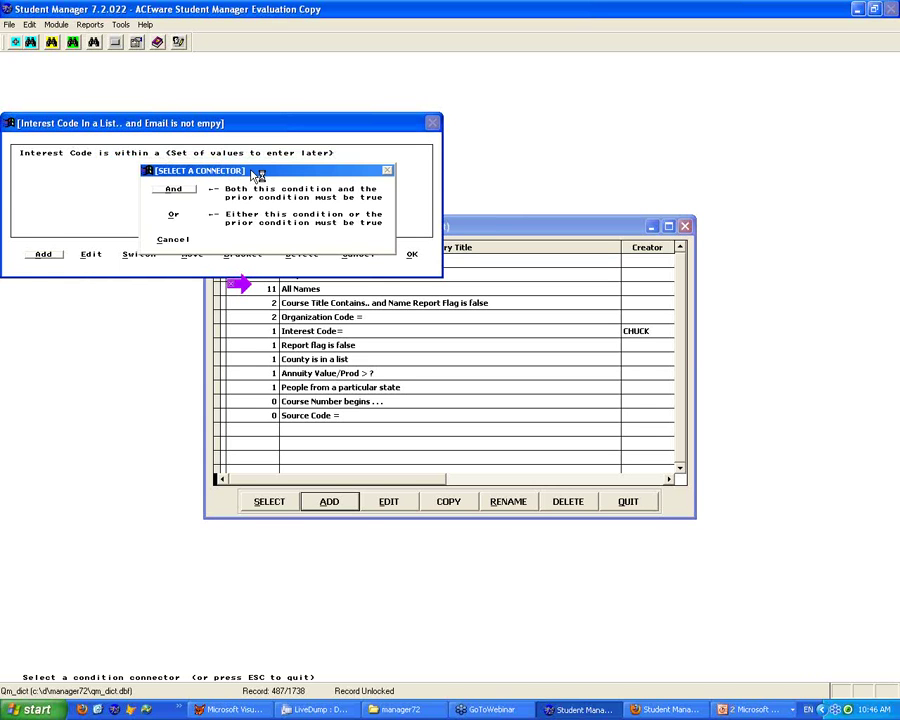
left_click(173, 188)
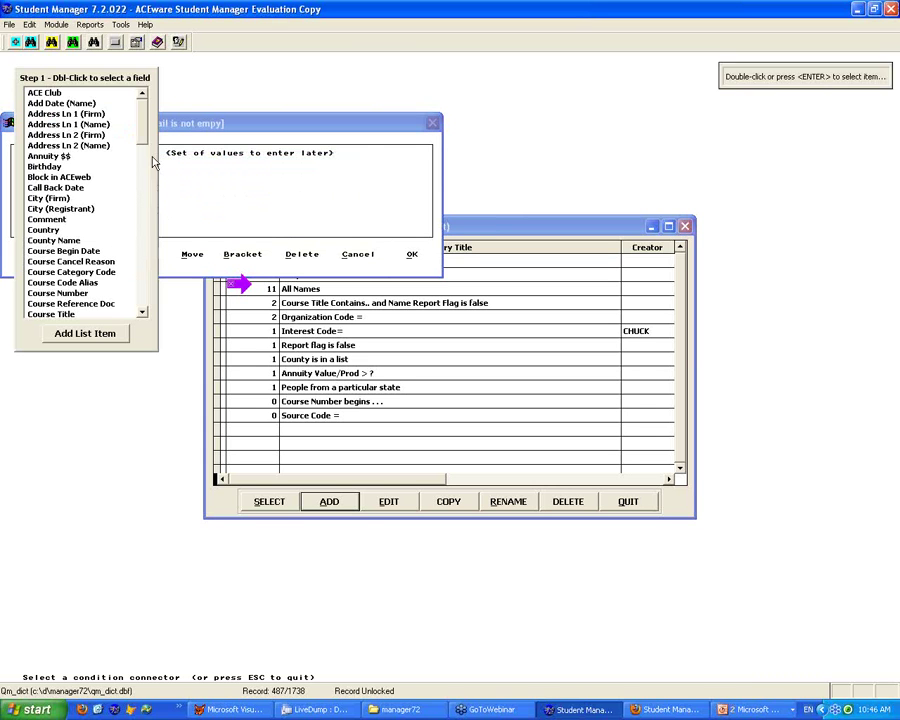
left_click(62, 178)
key("e")
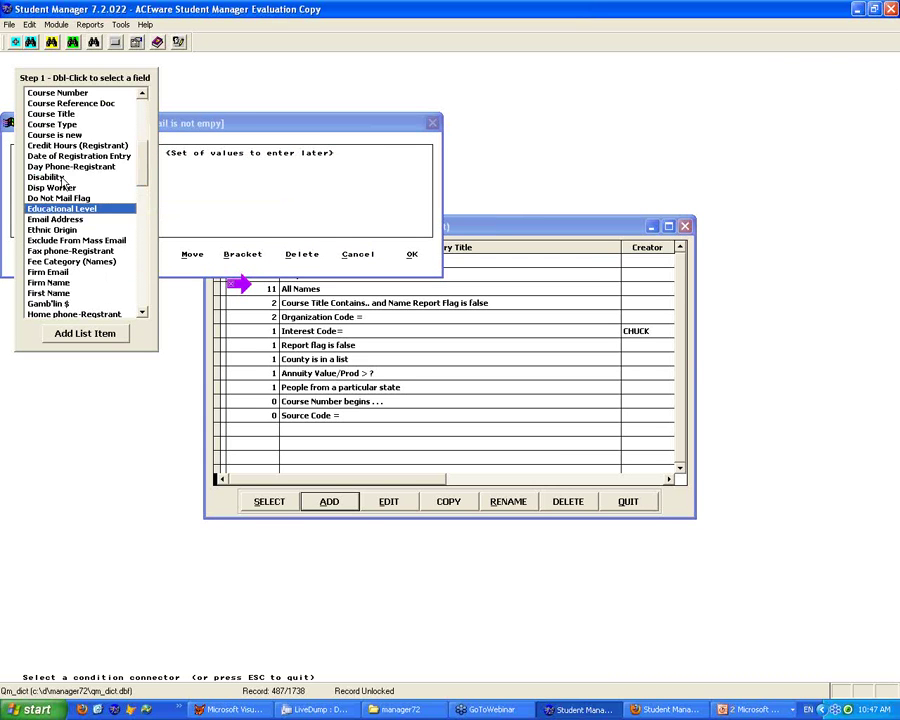
double_click(54, 220)
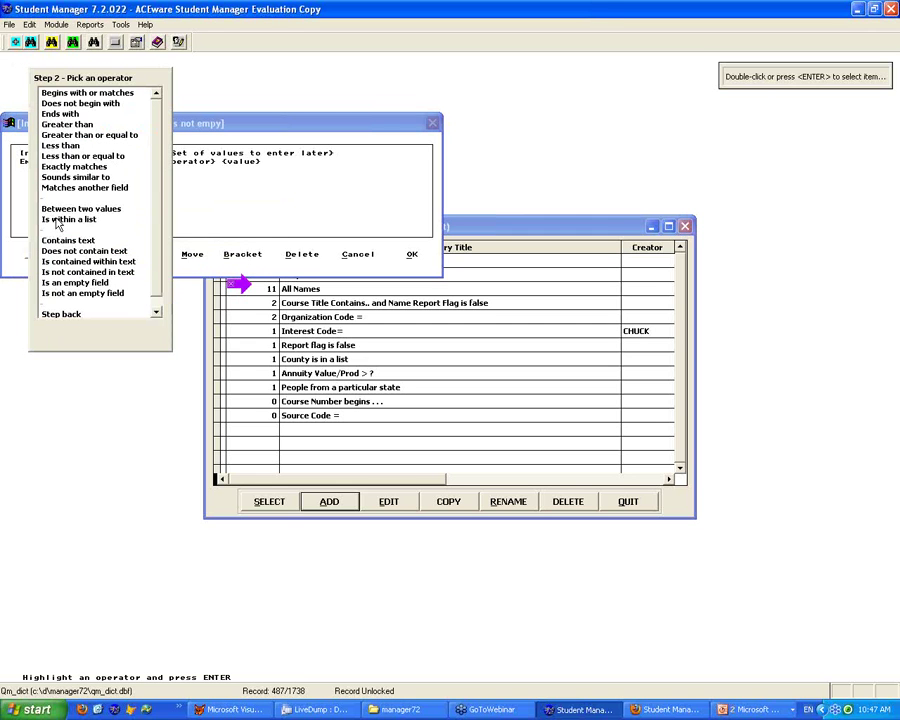
double_click(74, 294)
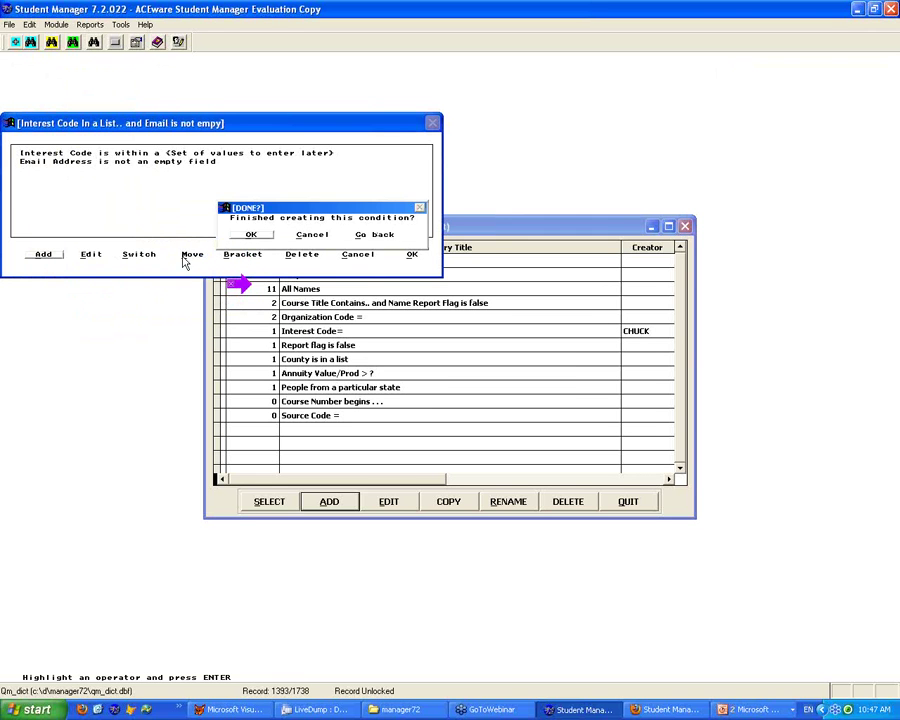
left_click(251, 236)
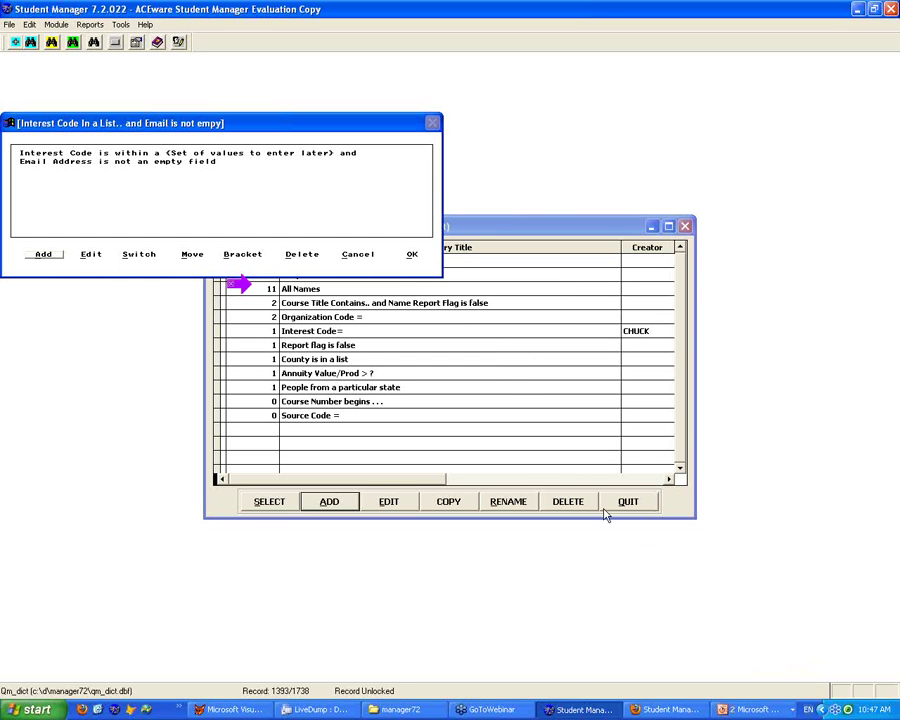
Save the interest code and email query and quit the query list without running it
left_click(414, 254)
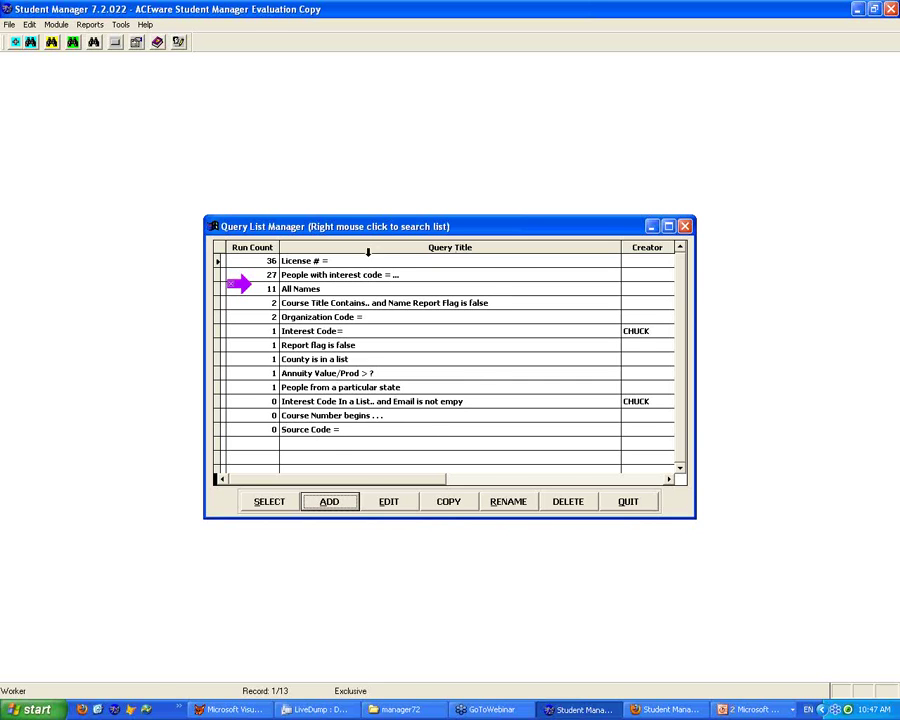
left_click(630, 503)
left_click(449, 390)
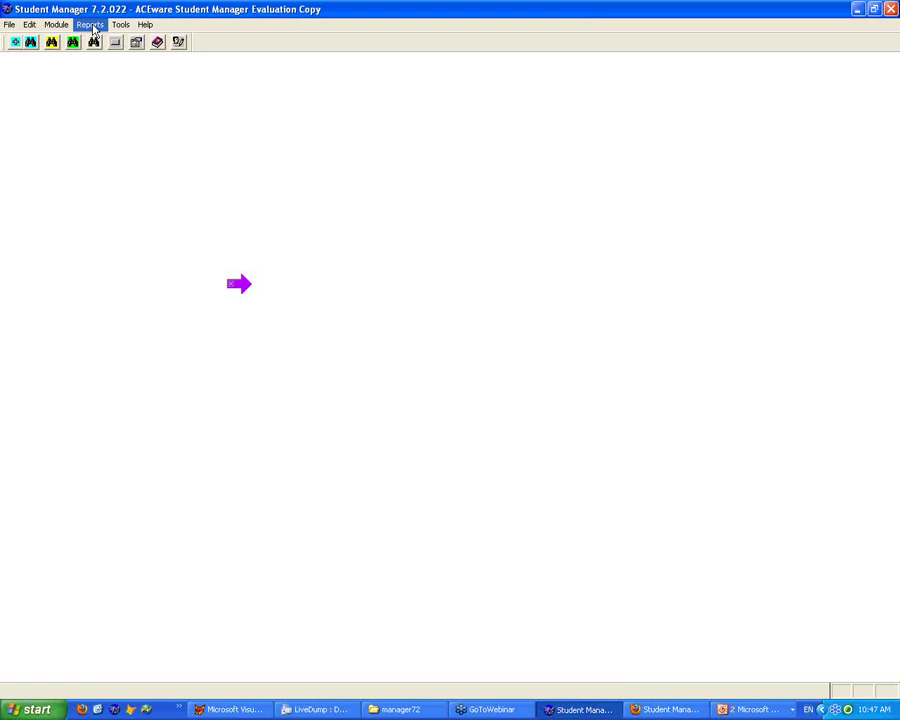
Open the Courses Room Use List report with Date Sort and accept its options to reach the query list
left_click(94, 29)
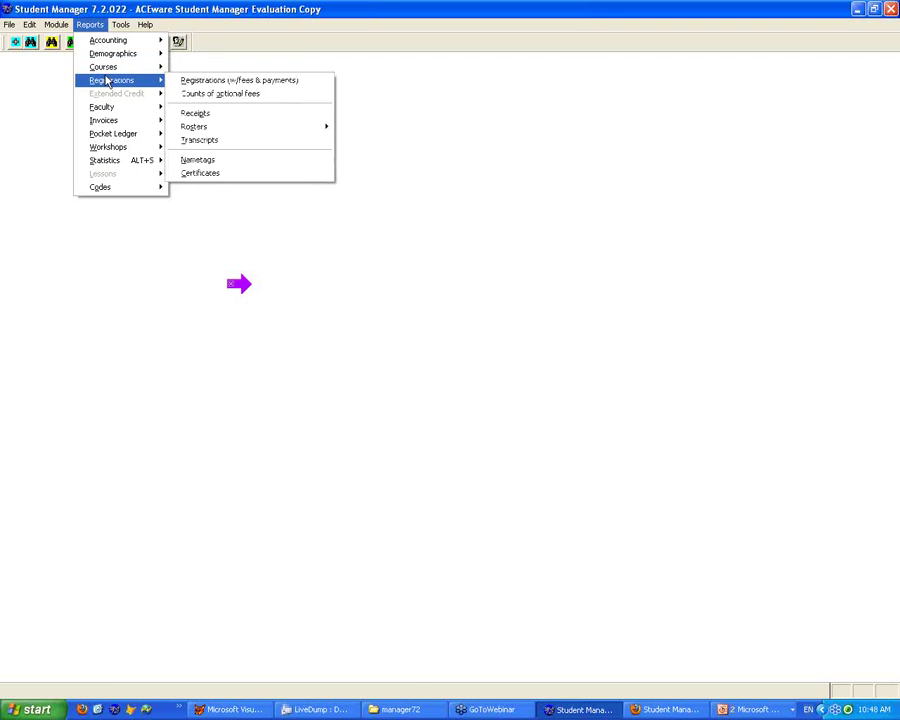
mouse_move(105, 66)
mouse_move(223, 107)
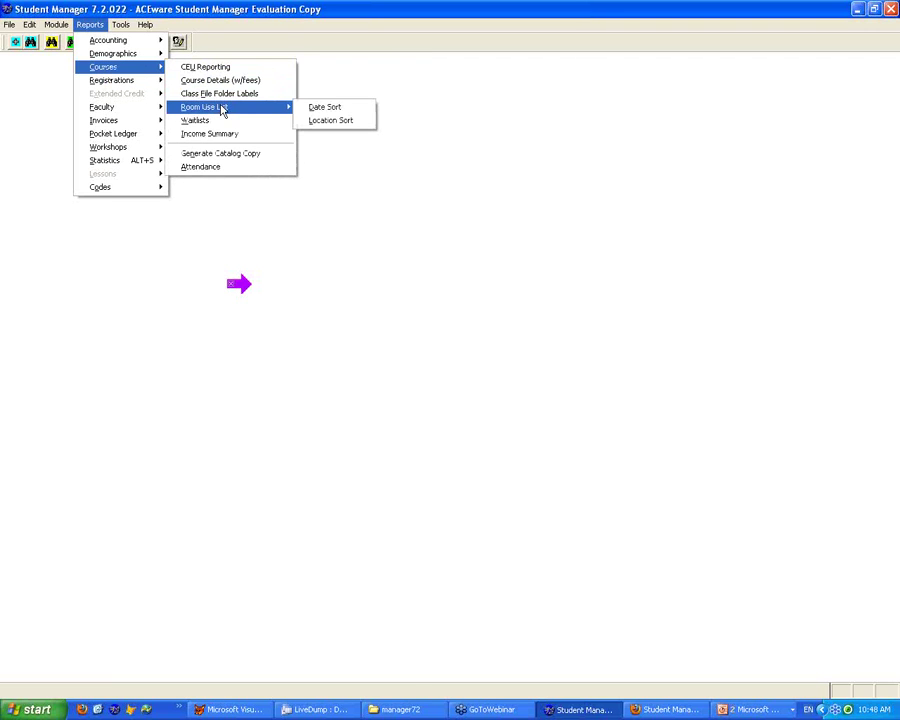
left_click(332, 110)
left_click(498, 523)
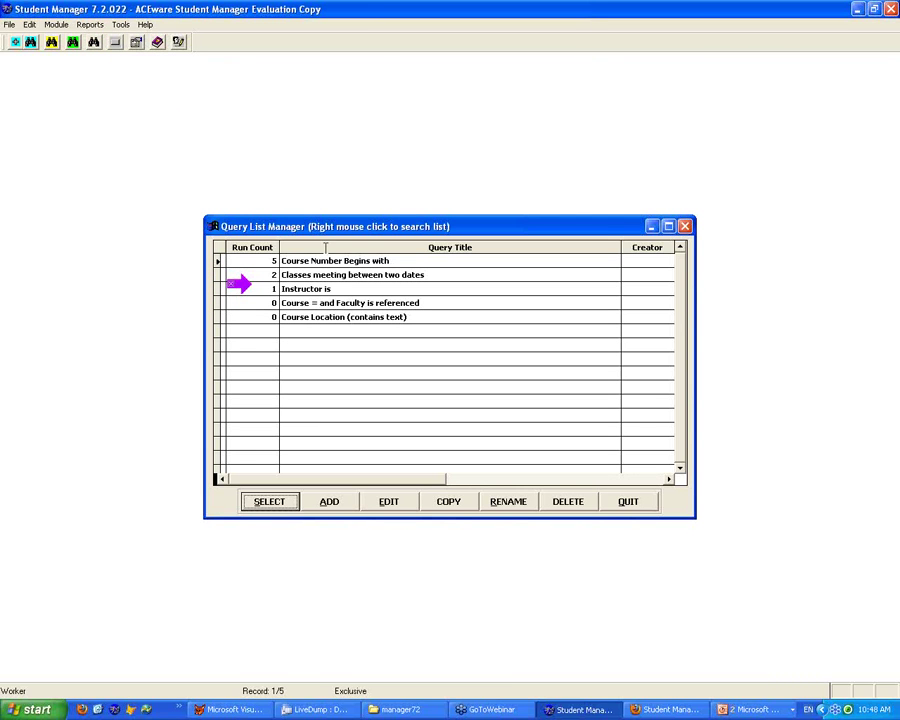
Create a new query titled "Class meeting On a specific day.."
left_click(338, 508)
type("Class meeting")
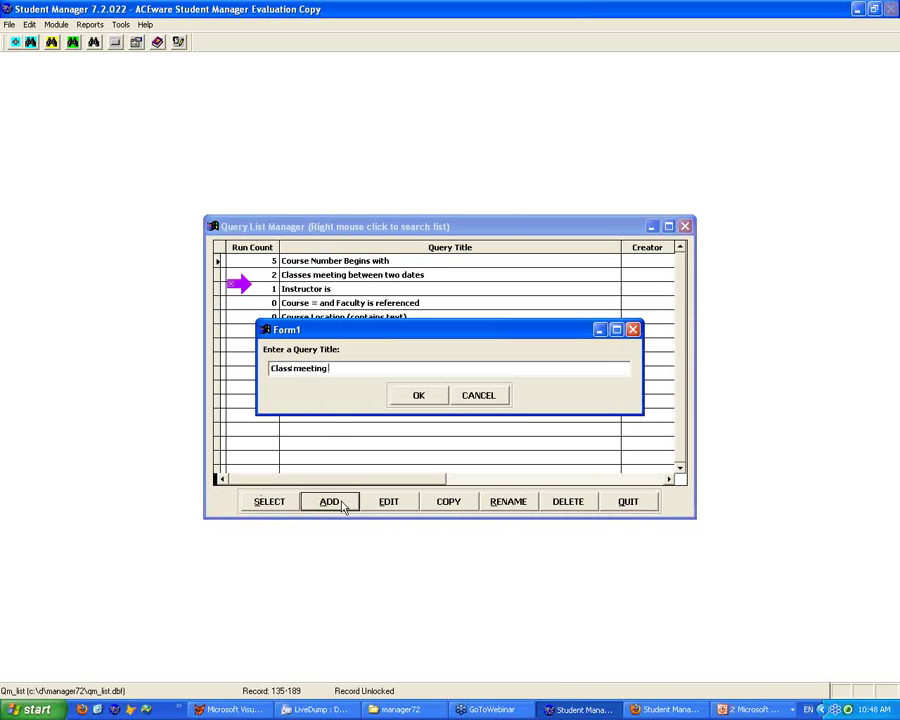
type(" On a specific day..")
left_click(420, 395)
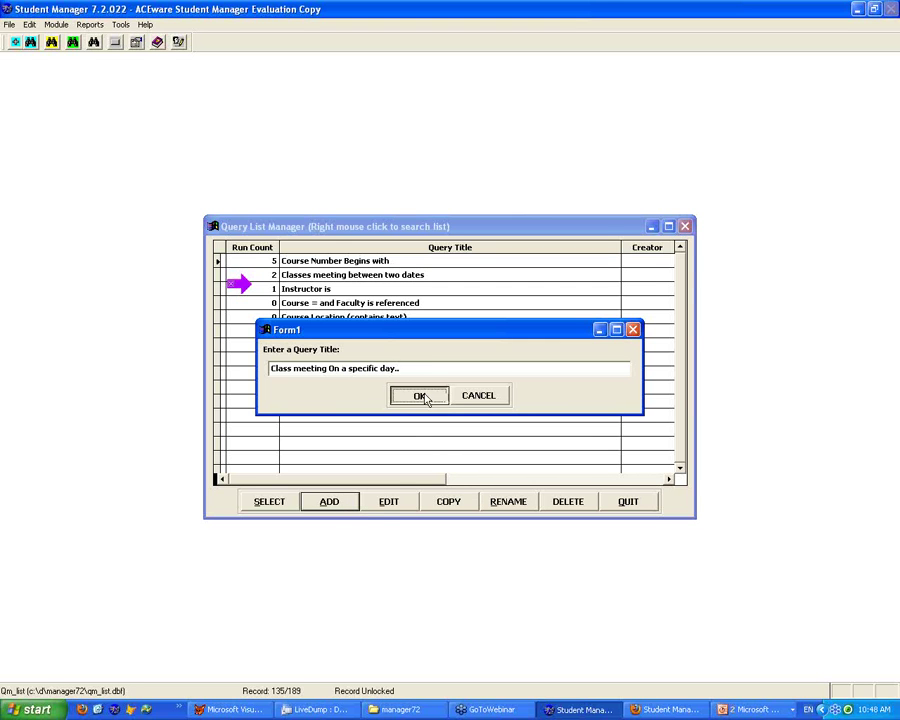
Add the condition Class Meeting Date equal to a date asked for at run time, save the query and quit the list
left_click(44, 255)
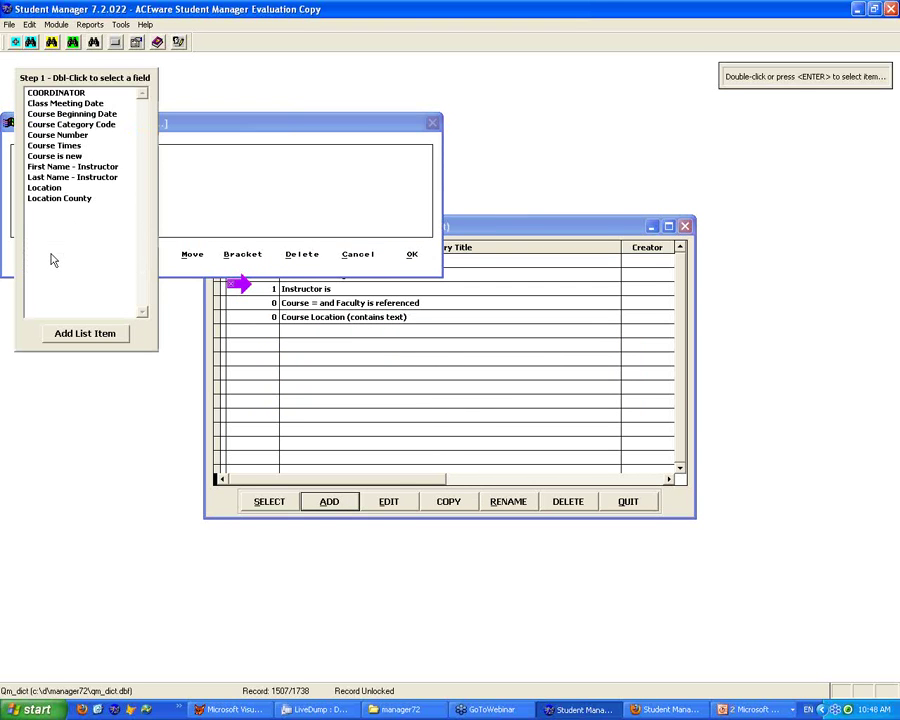
left_click(72, 116)
double_click(74, 104)
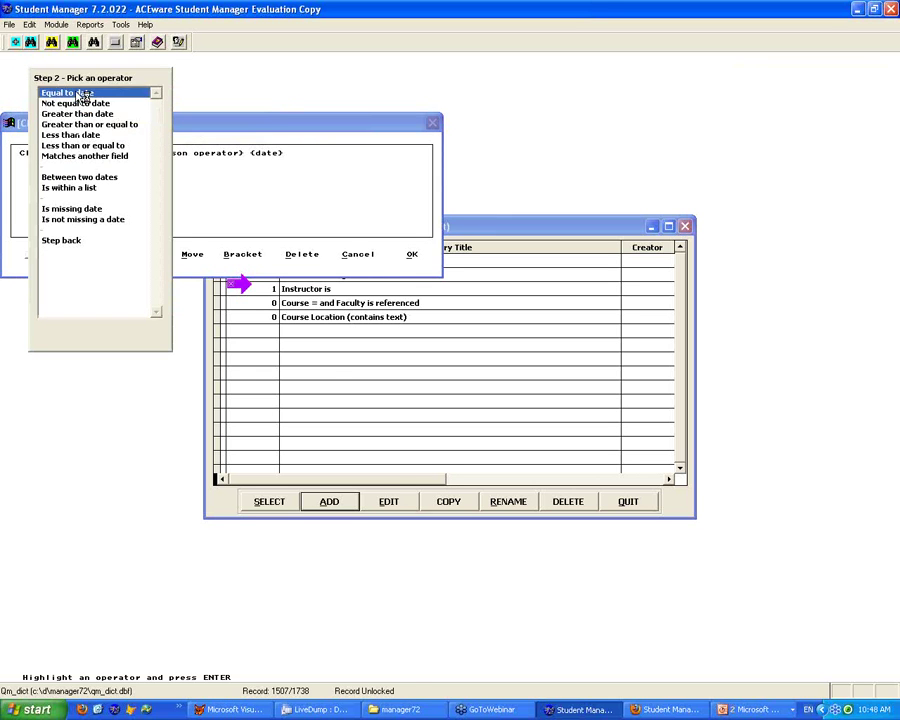
double_click(80, 93)
left_click(510, 398)
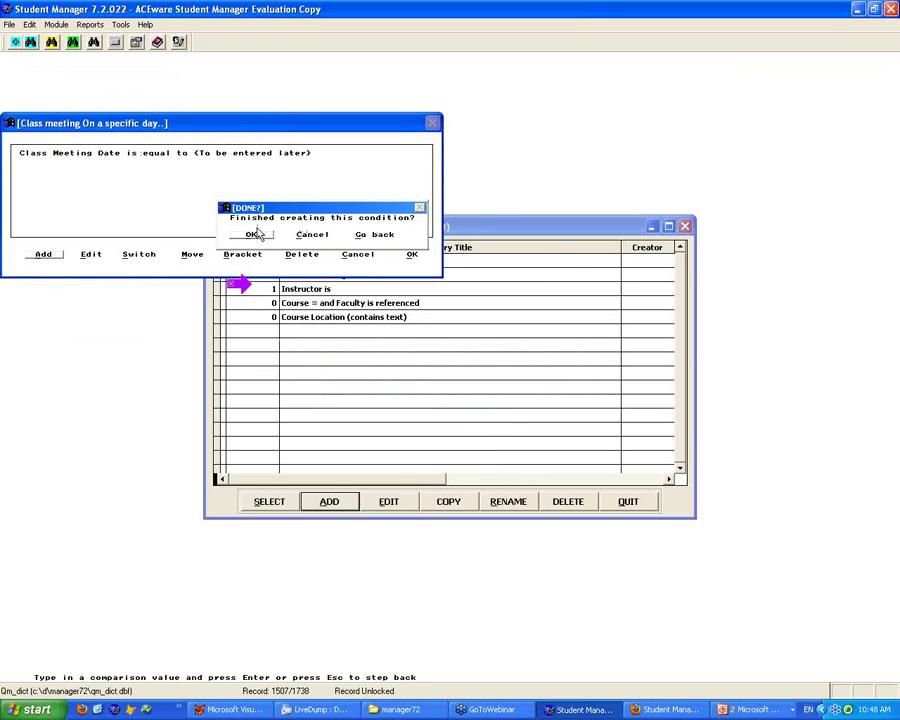
left_click(251, 235)
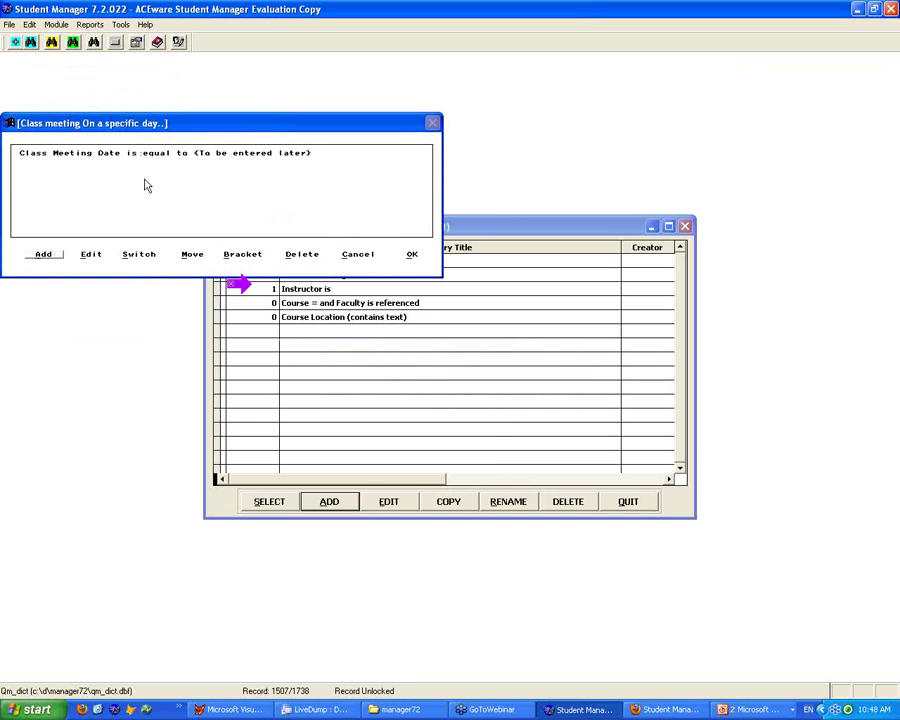
left_click(410, 254)
left_click(645, 510)
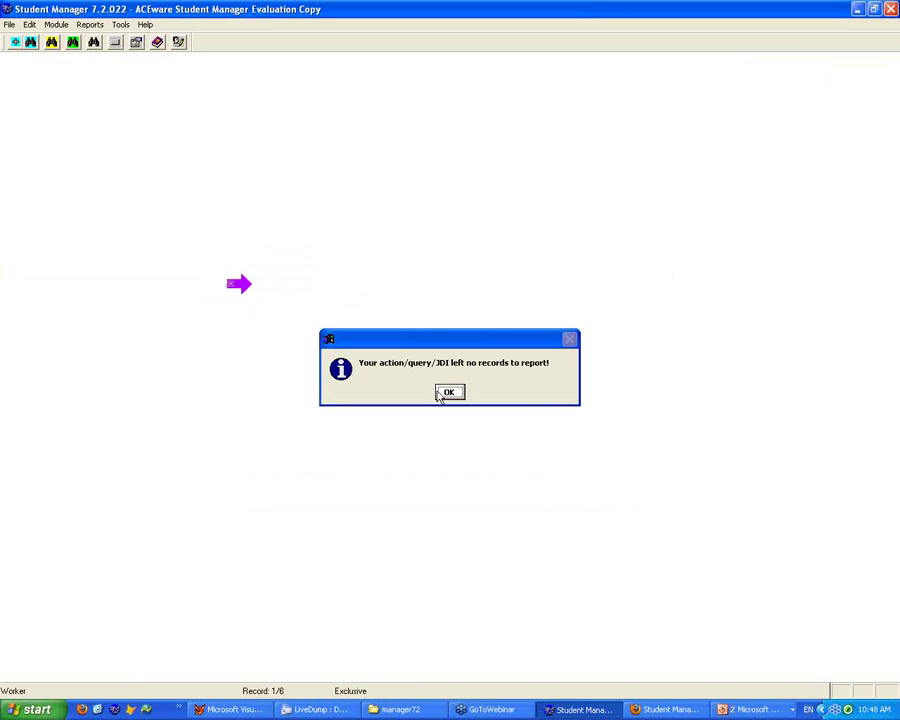
Dismiss the no-records message, open the Course Data Summary statistics report based on Day of Class and accept its options
left_click(453, 394)
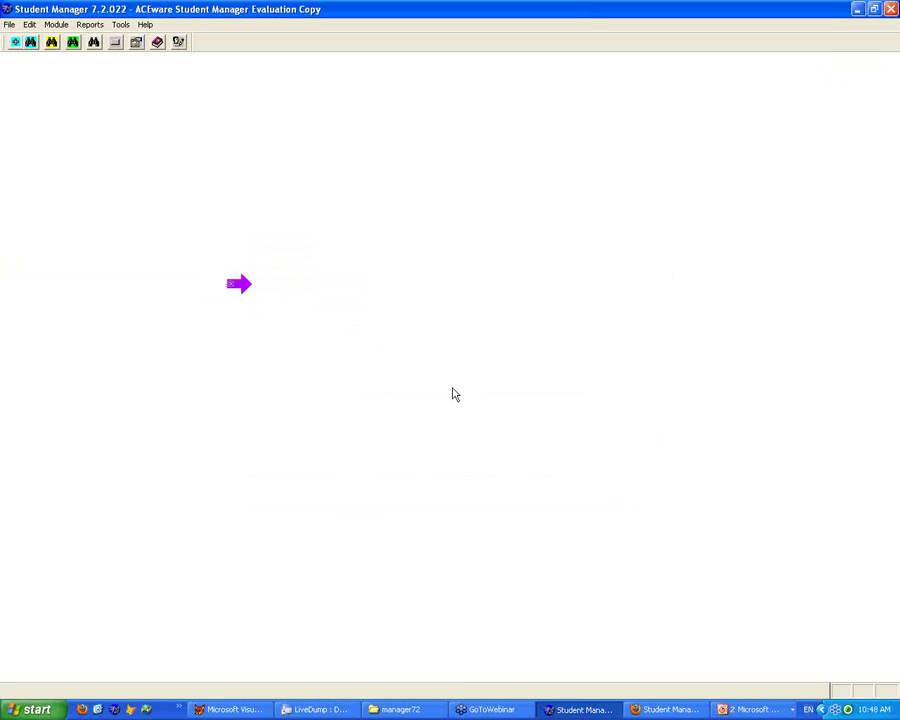
left_click(243, 288)
left_click(90, 25)
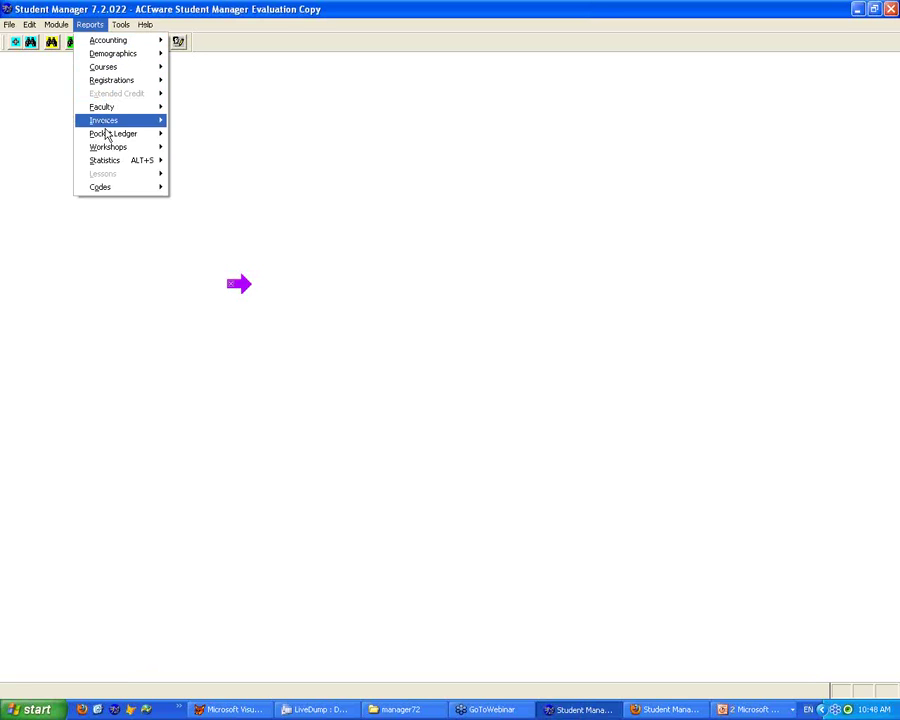
mouse_move(137, 165)
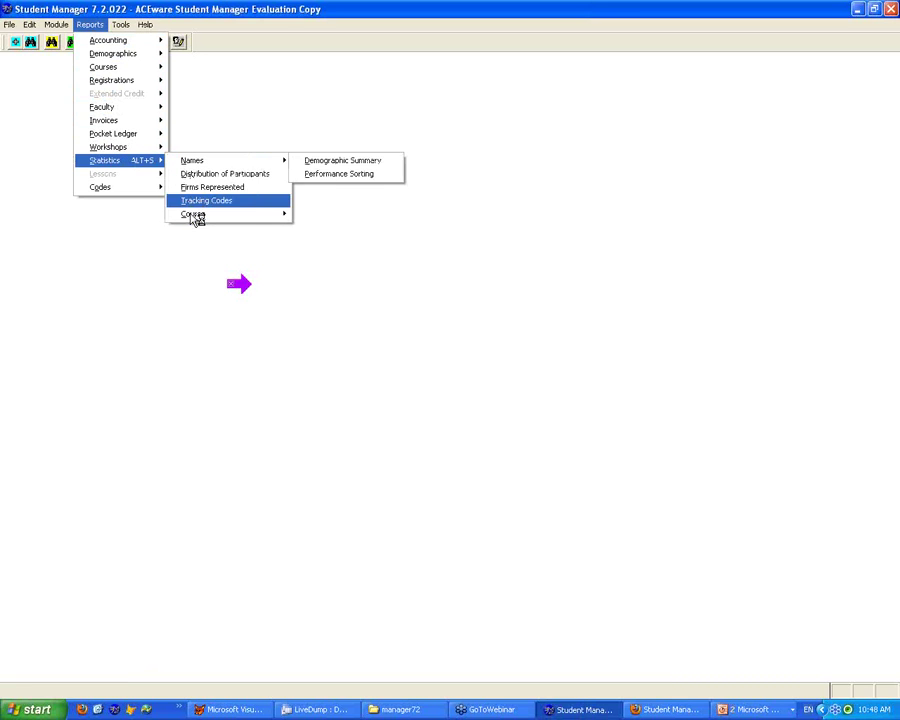
mouse_move(194, 216)
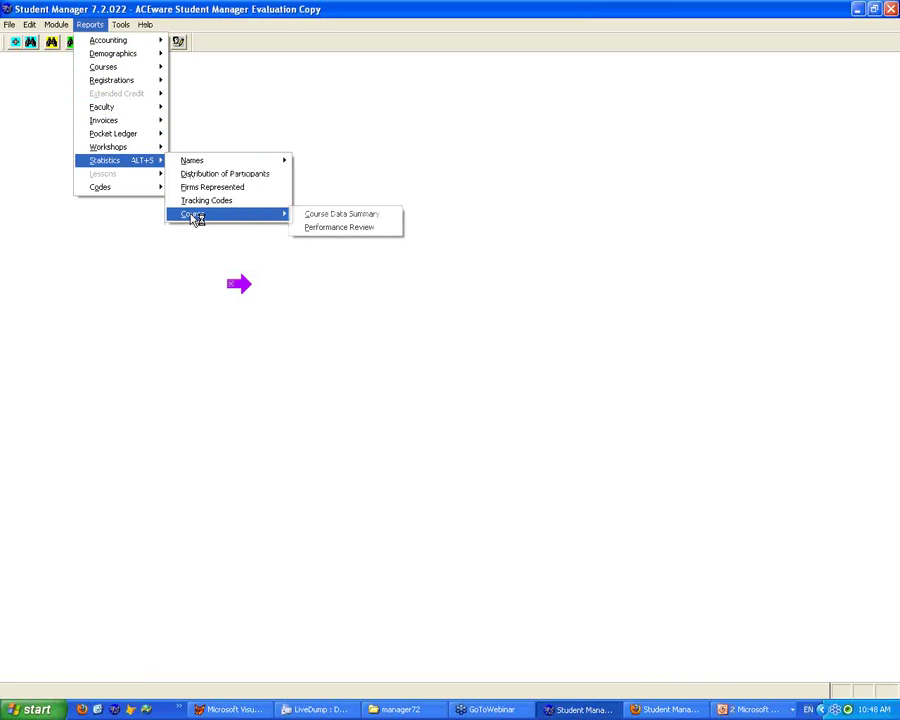
left_click(346, 215)
left_click(447, 279)
left_click_drag(450, 311, 450, 335)
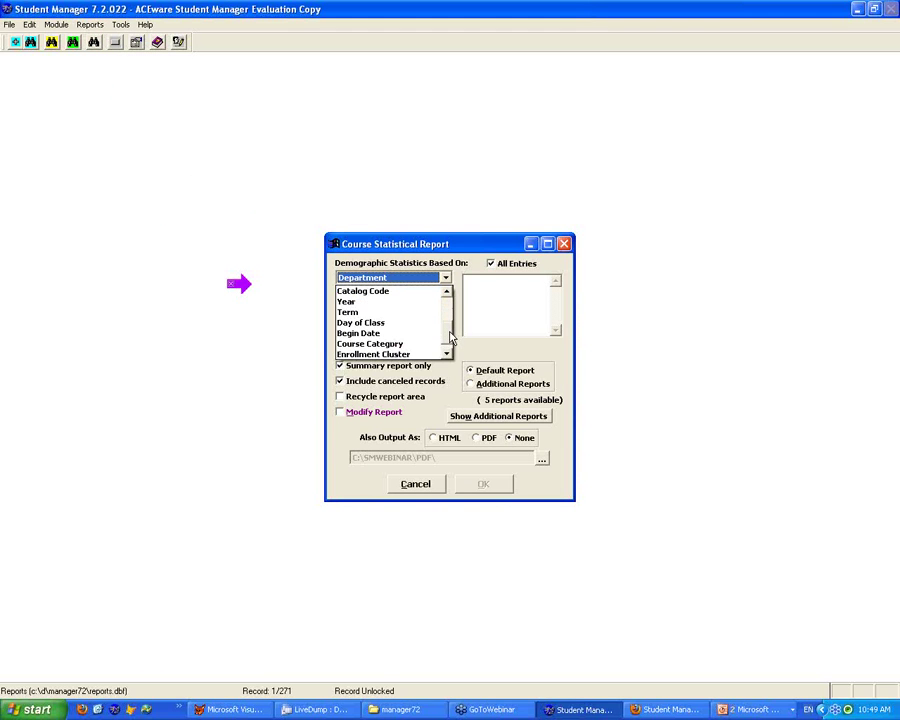
left_click(385, 323)
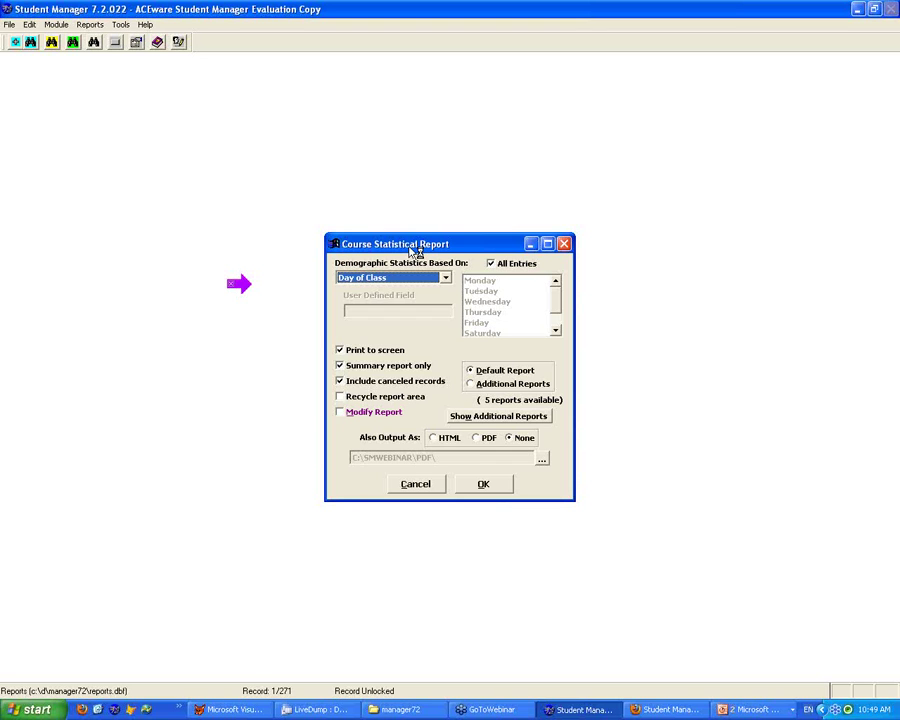
left_click(483, 485)
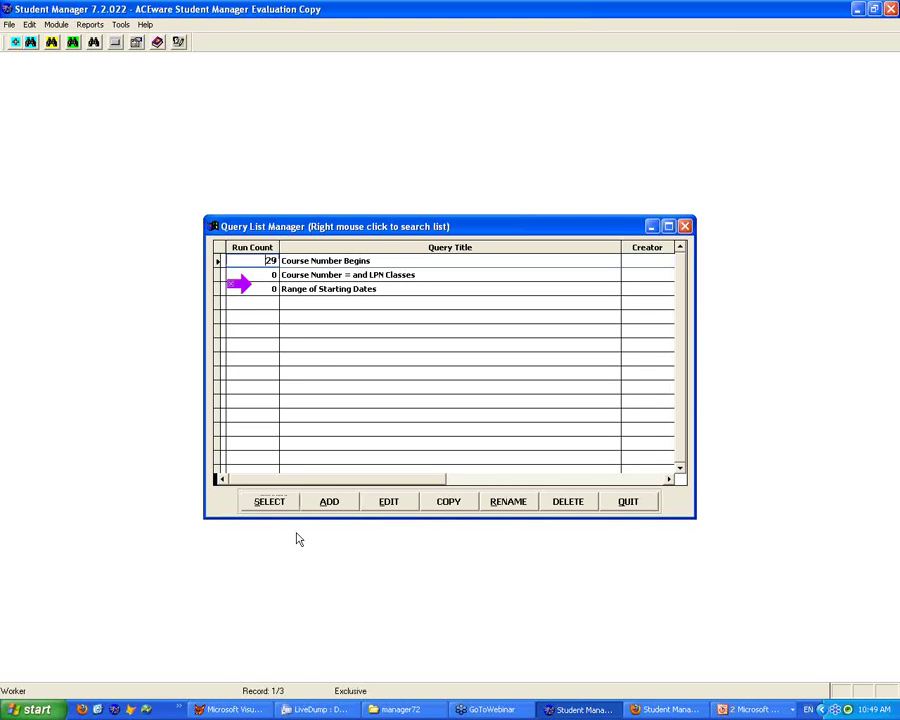
Run the Course Number Begins query with the value 10F, preview the summary report and close it
left_click(277, 501)
type("10F")
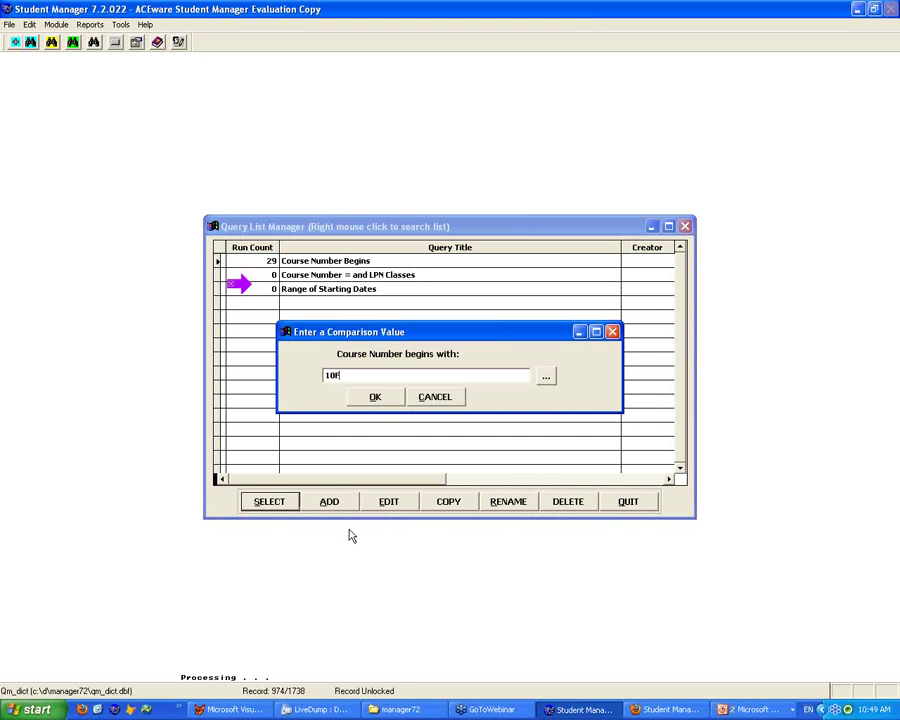
left_click(391, 399)
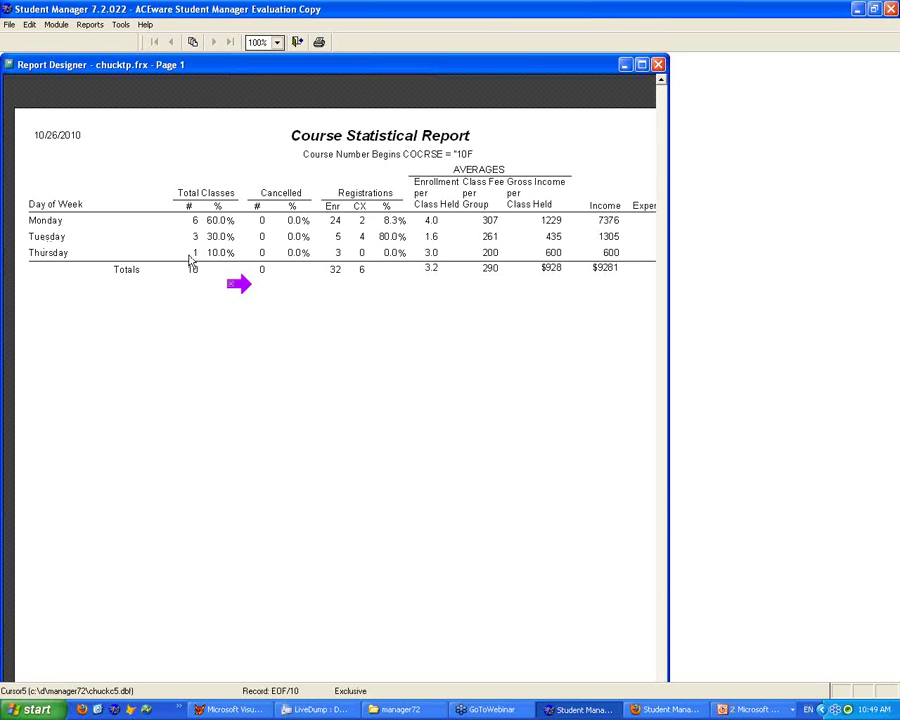
left_click(297, 42)
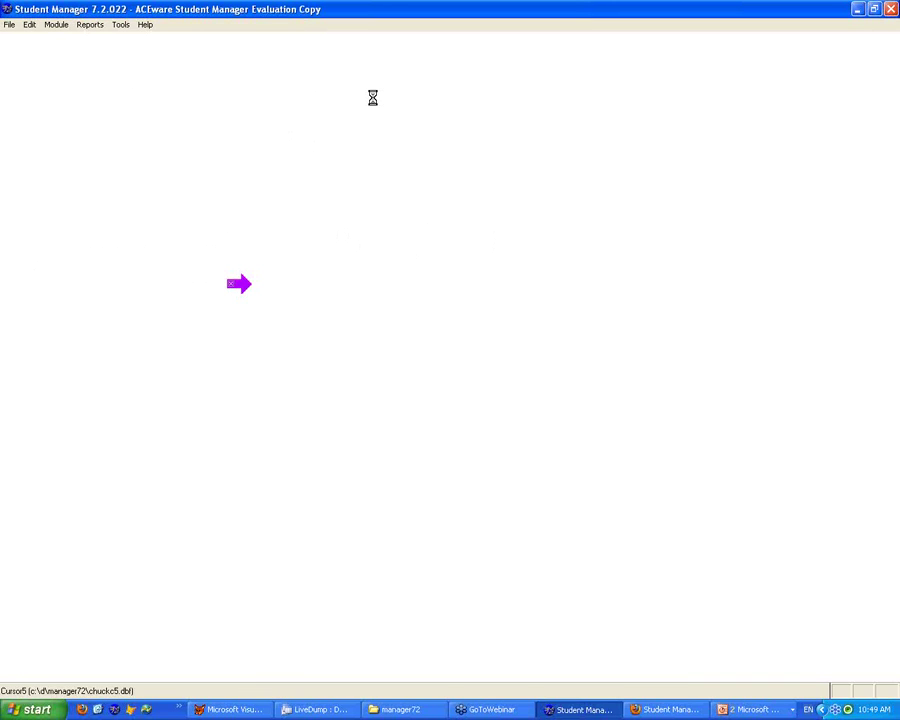
Open the Course Statistical Report again, base it on Day of Class with Summary report only left off, and accept its options
left_click(89, 24)
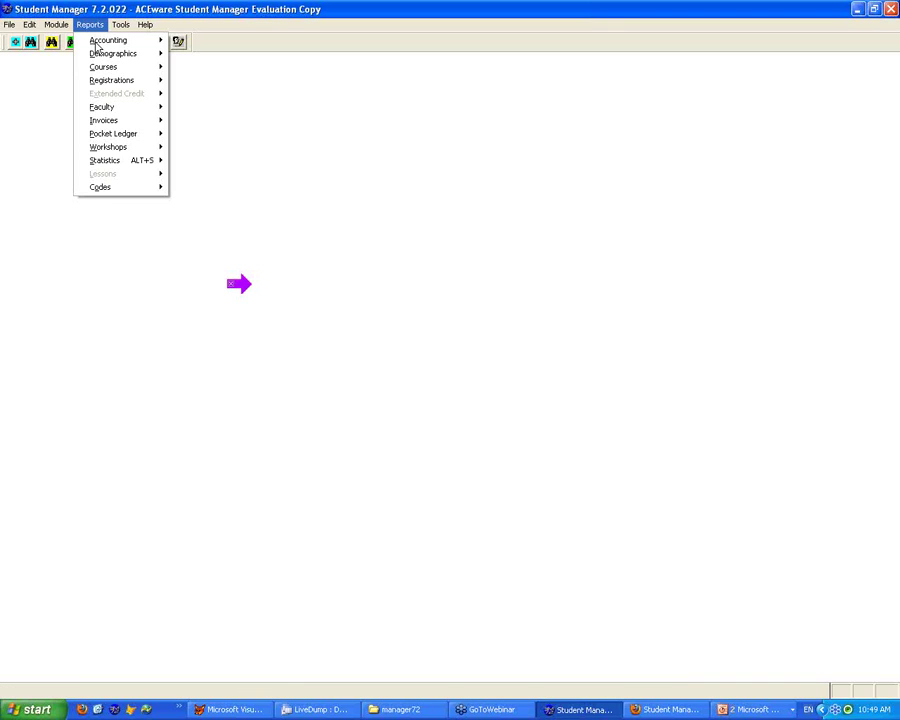
mouse_move(108, 162)
left_click(195, 160)
left_click(445, 277)
scroll(436, 340, "down", 2)
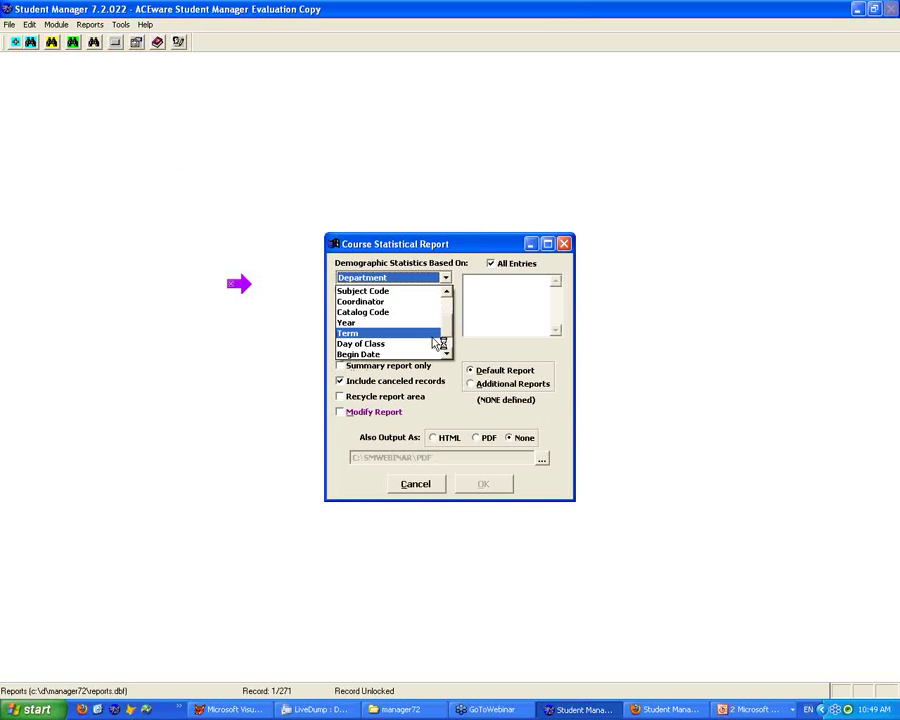
left_click(438, 343)
left_click(483, 484)
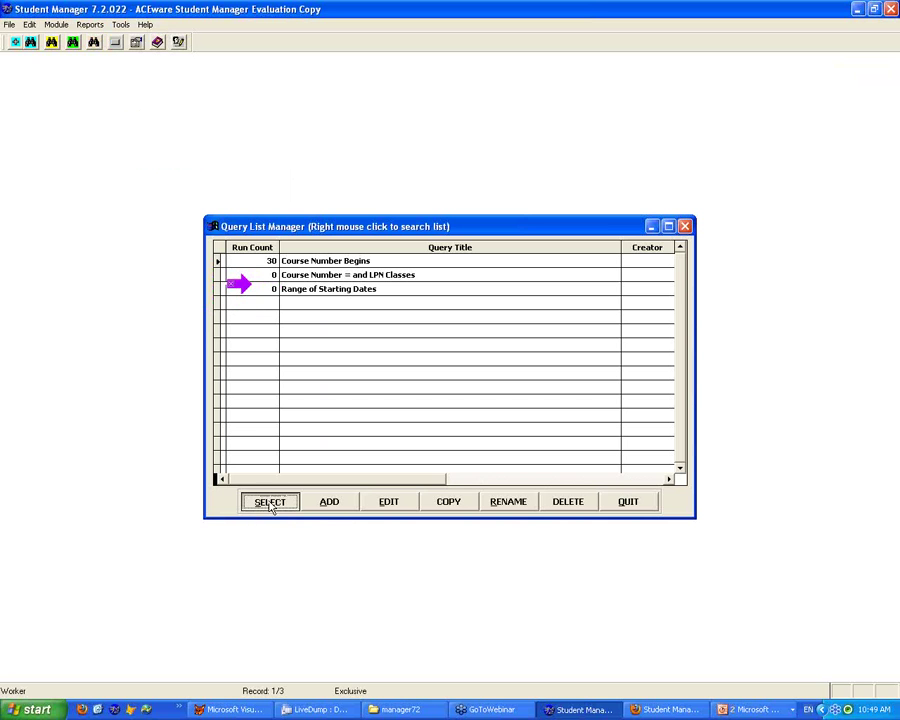
Run the Course Number Begins query with 10F for the detailed report, close the preview and decline printing
left_click(270, 502)
type("10F")
left_click(376, 400)
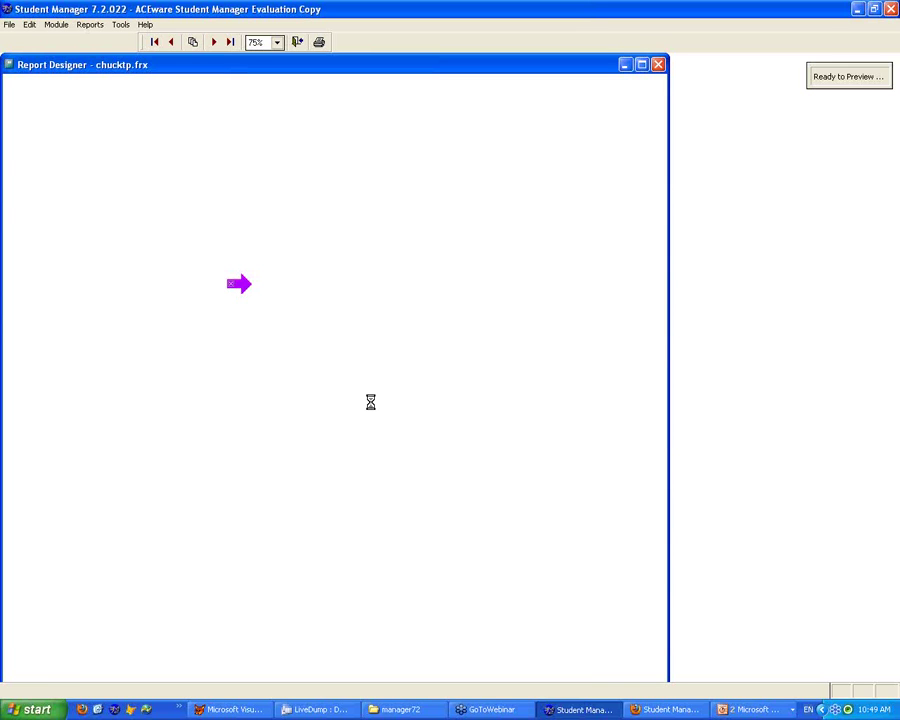
key("Escape")
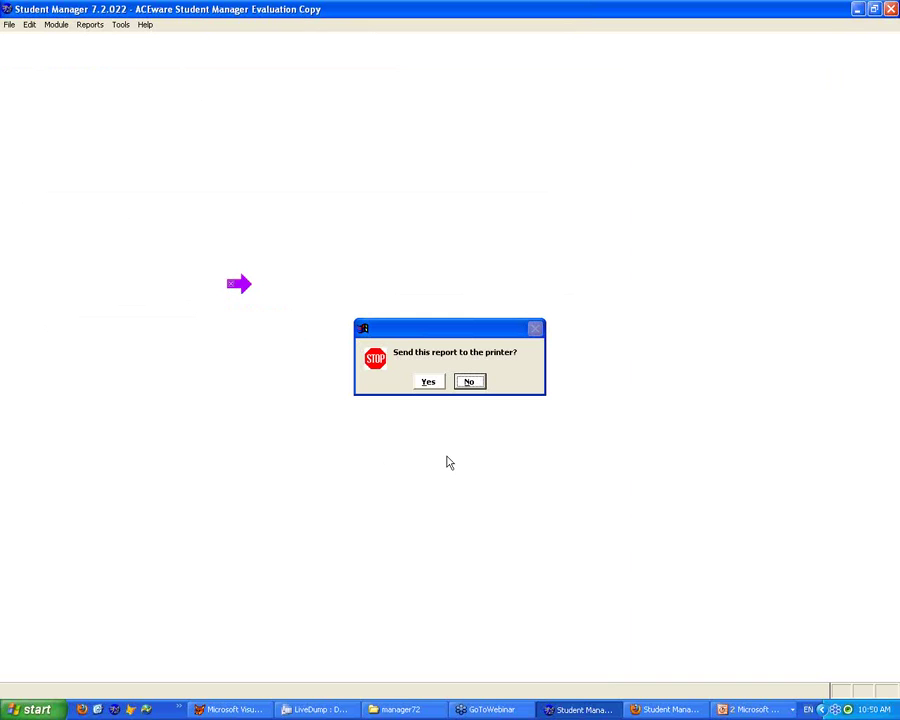
left_click(470, 382)
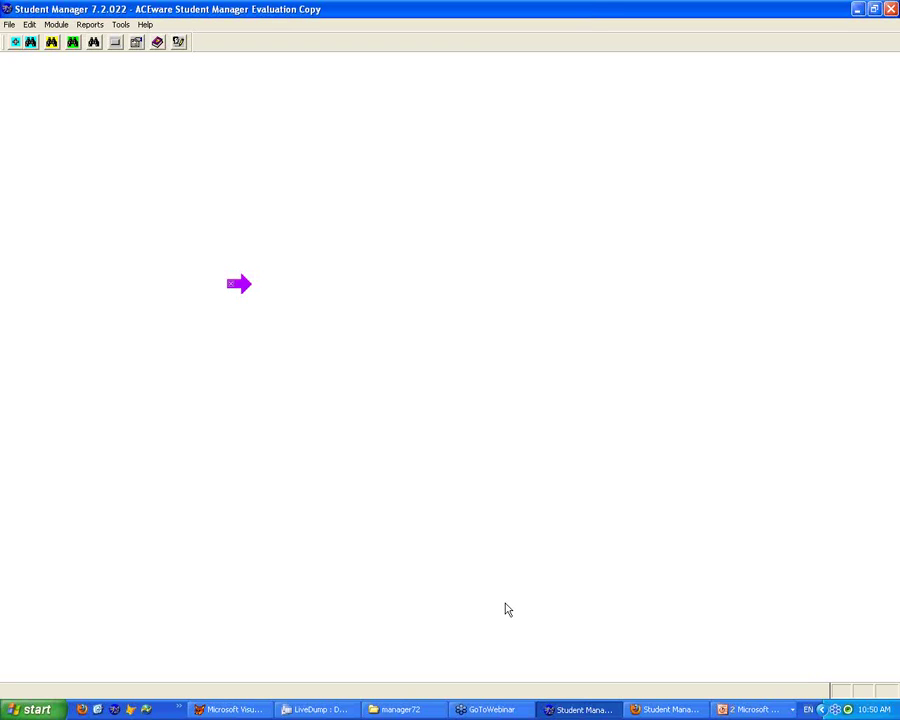
Open the Course Statistical Report based on Day of Class, turn on Summary report only and accept its options
left_click(96, 28)
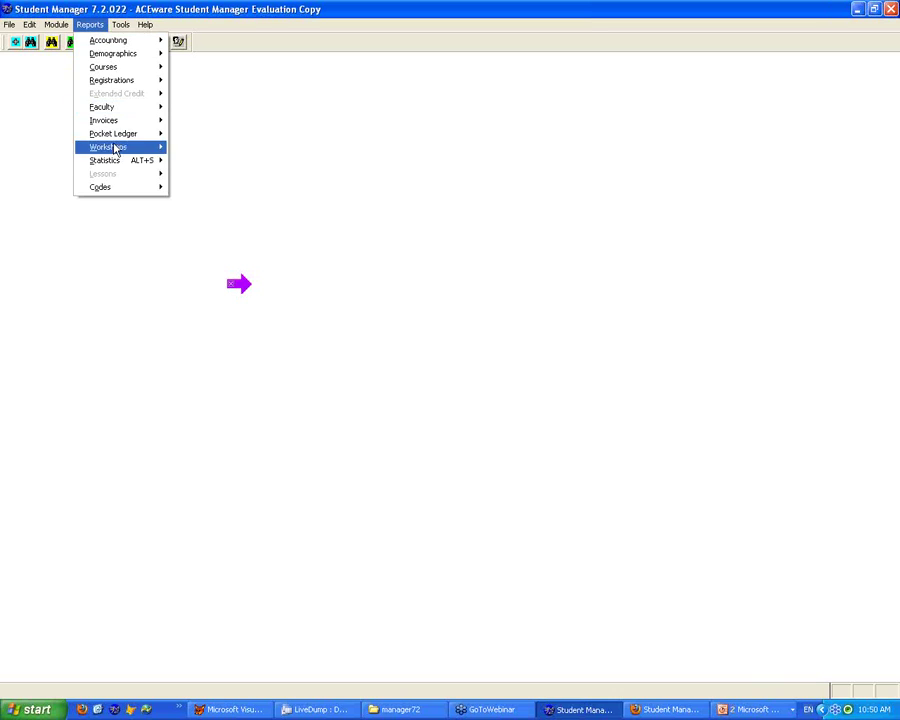
mouse_move(120, 161)
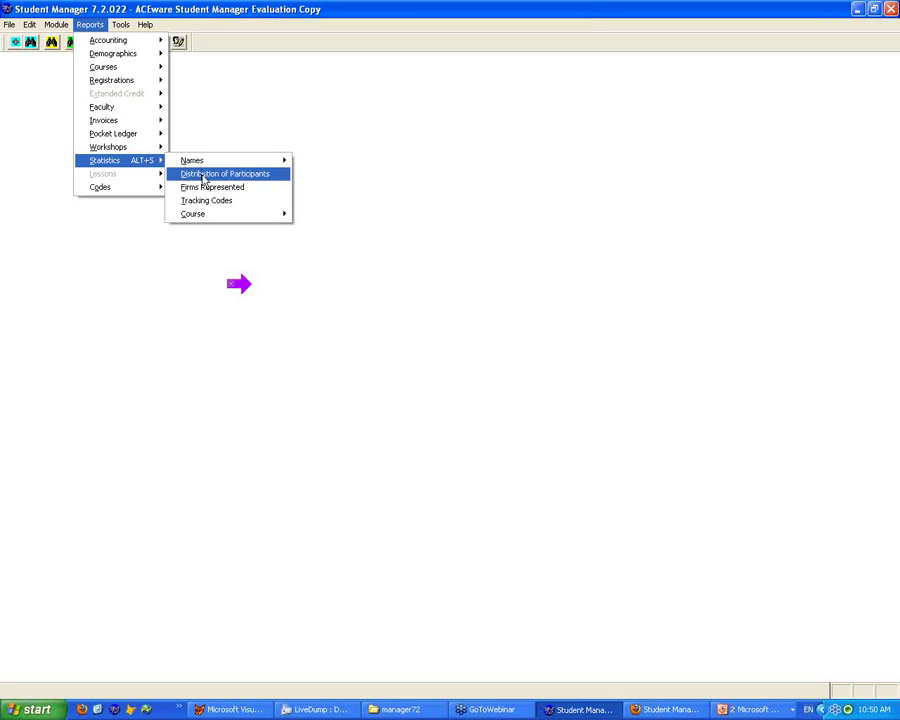
mouse_move(212, 216)
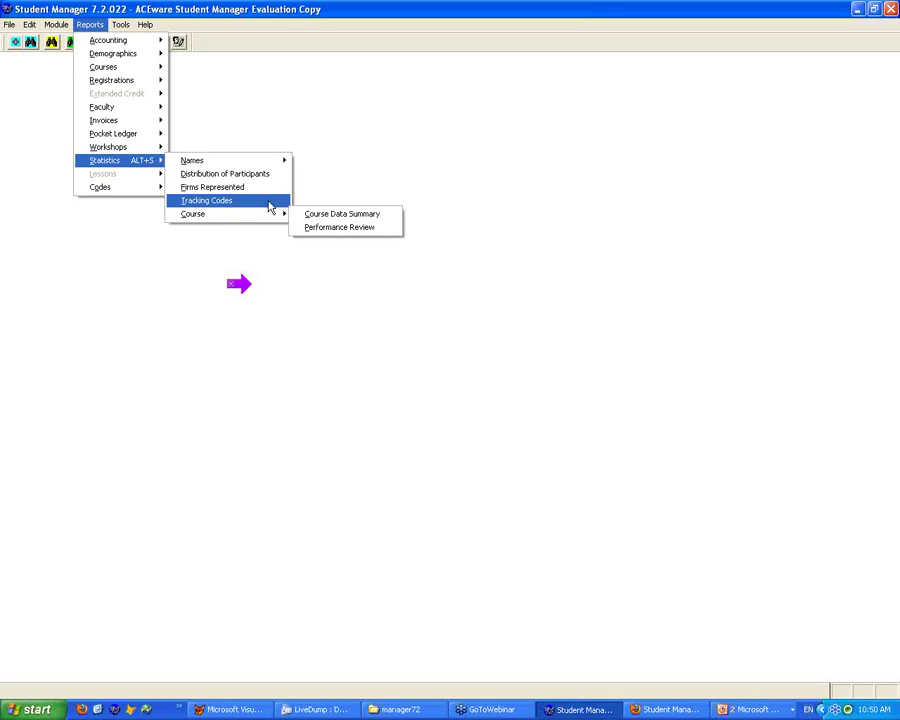
left_click(240, 176)
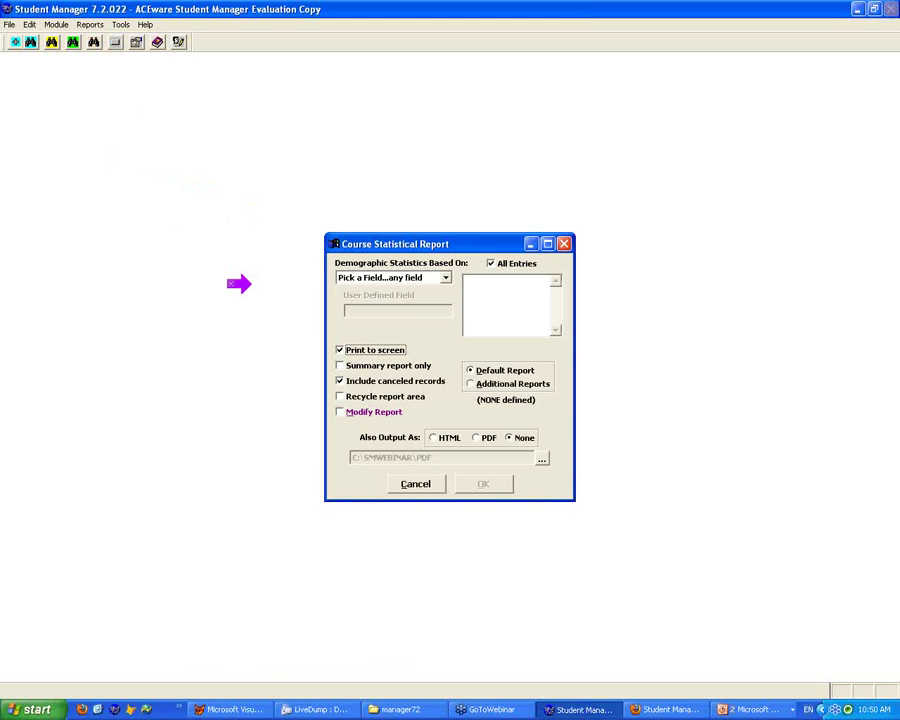
left_click(447, 278)
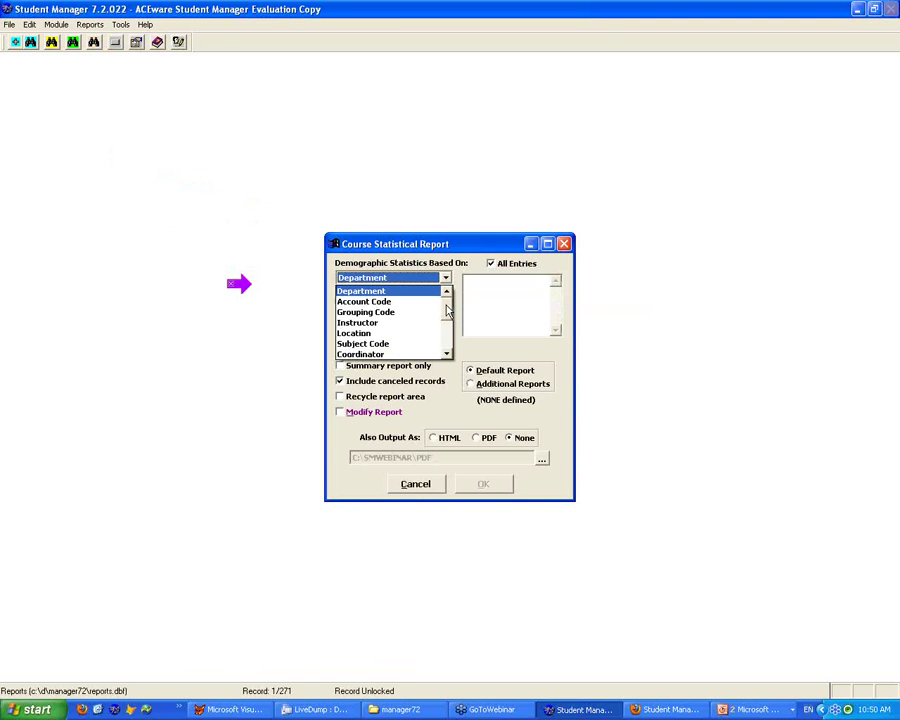
left_click_drag(446, 302, 446, 335)
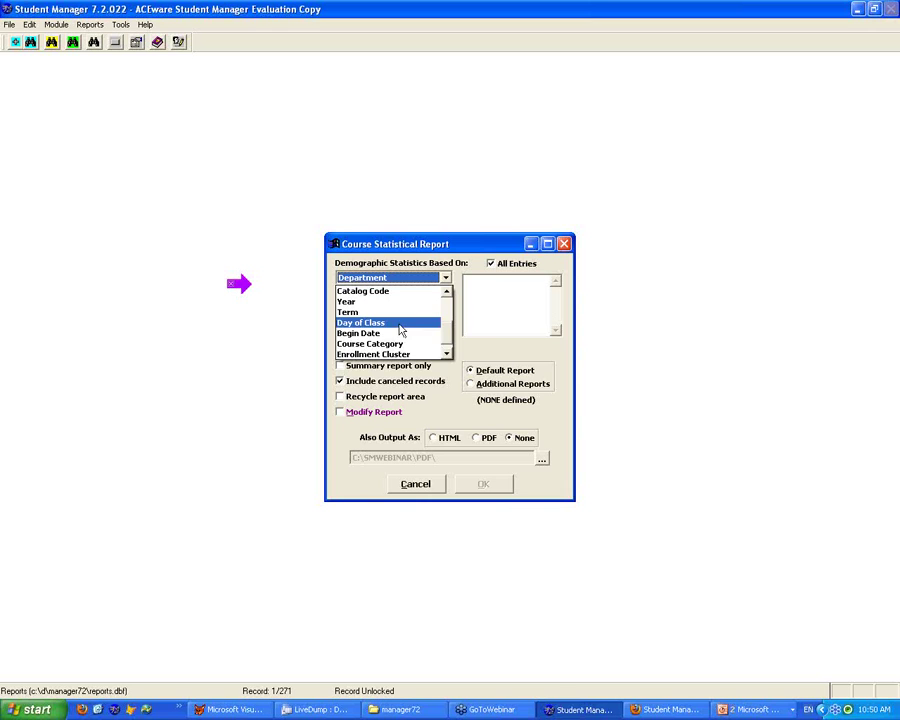
left_click(400, 330)
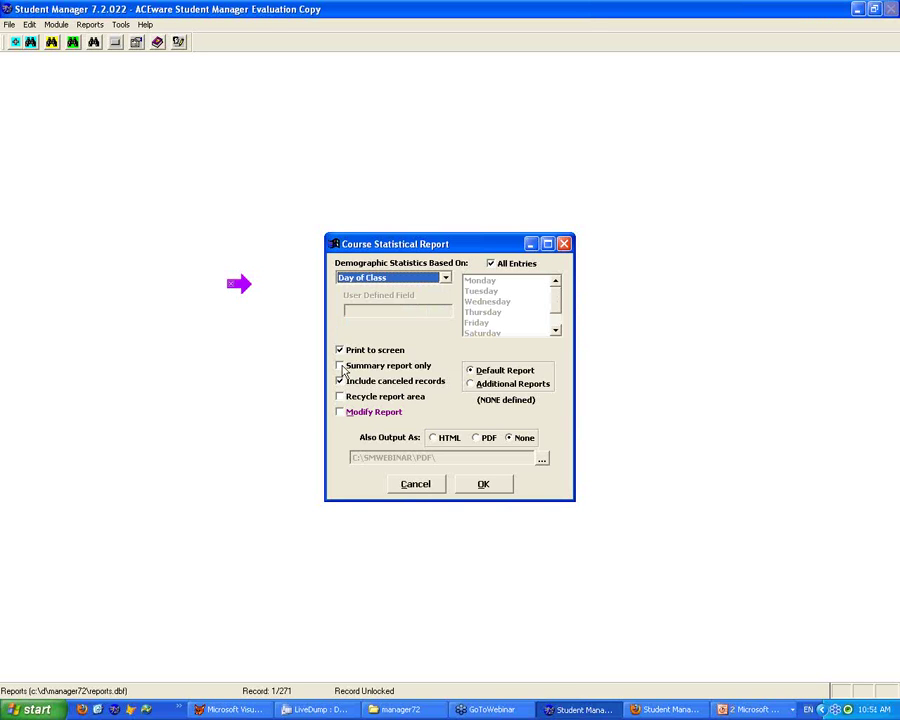
left_click(341, 366)
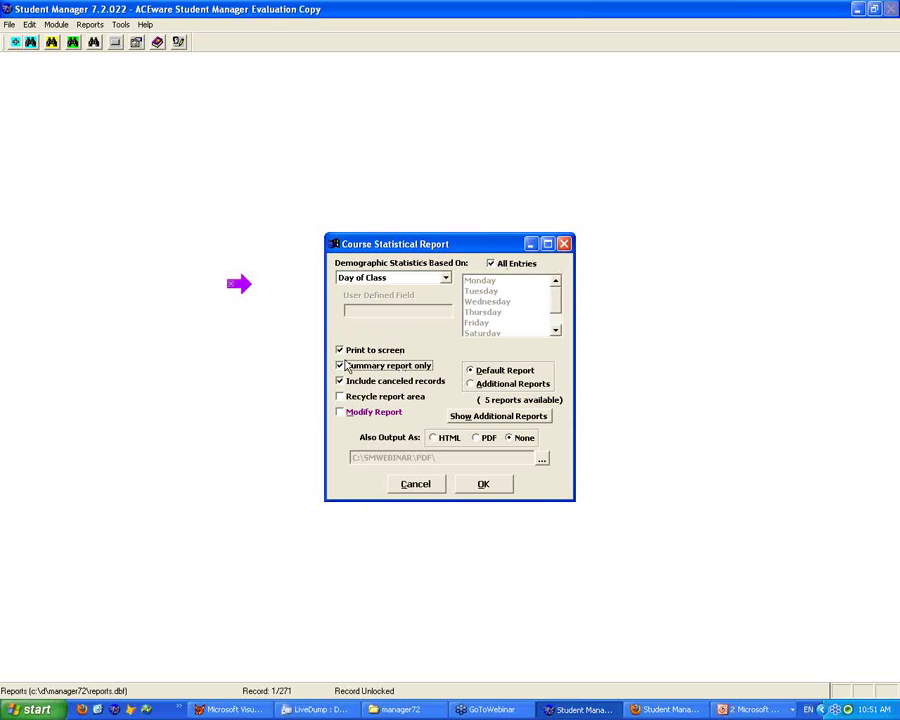
left_click(489, 487)
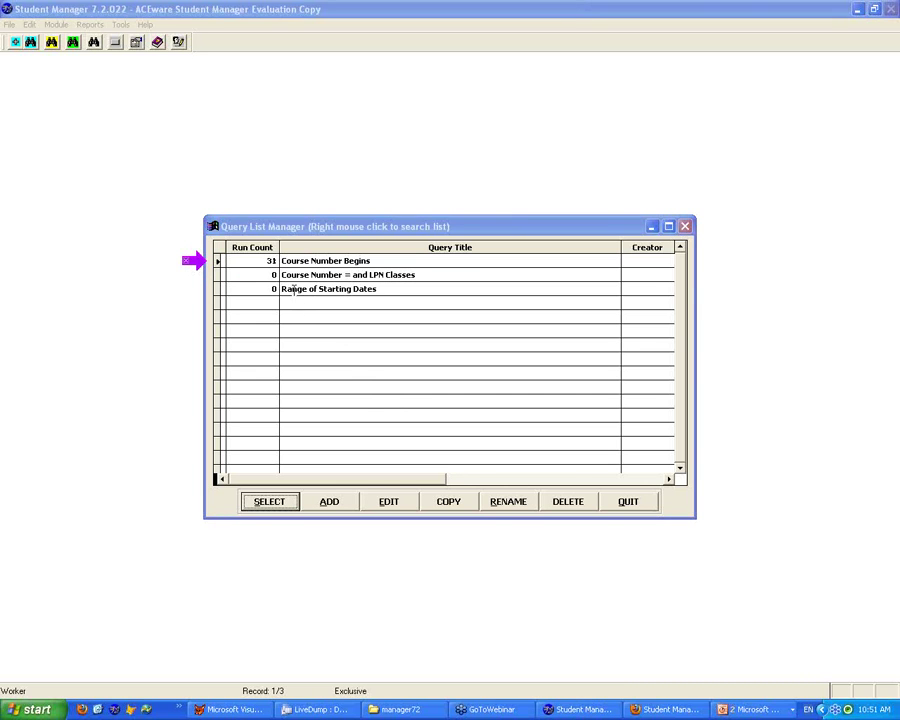
Run the Range of Starting Dates query from 01/01/2010 to 03/31/2010, preview the report and close it
left_click(297, 288)
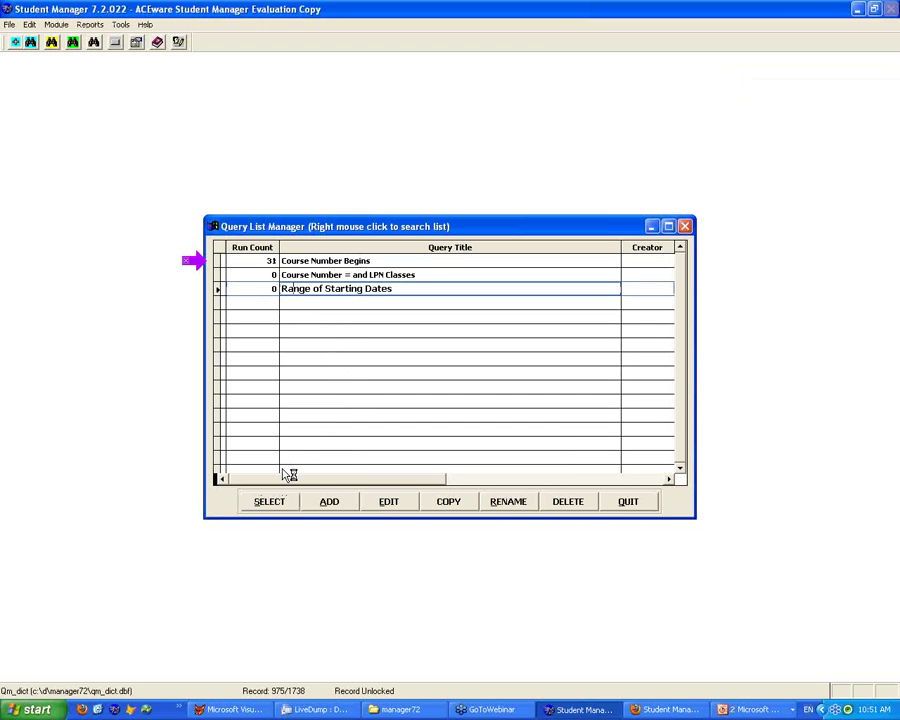
left_click(287, 509)
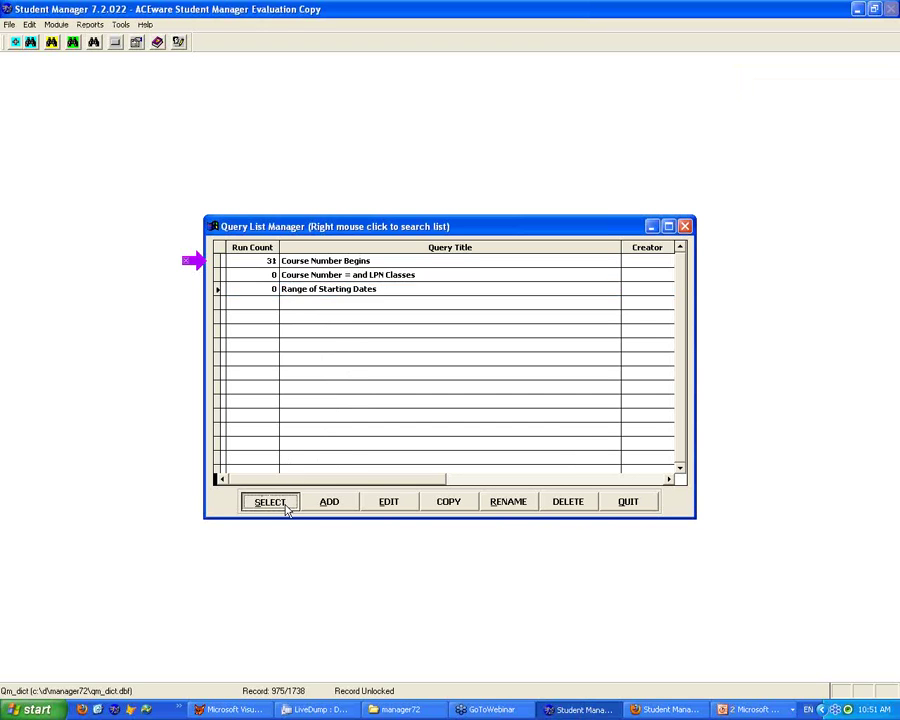
type("010120100")
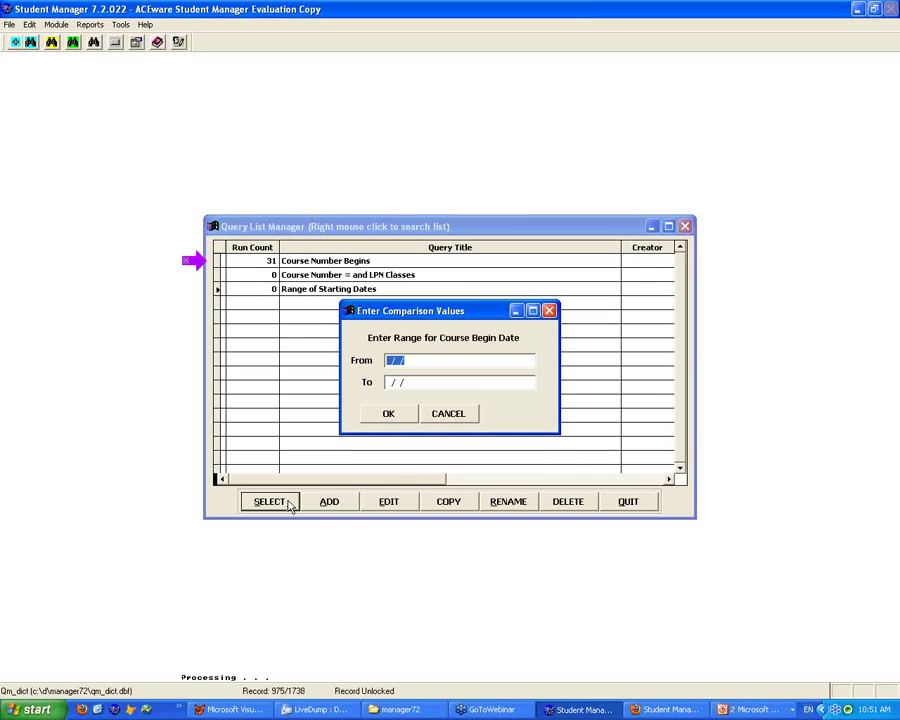
type("33101")
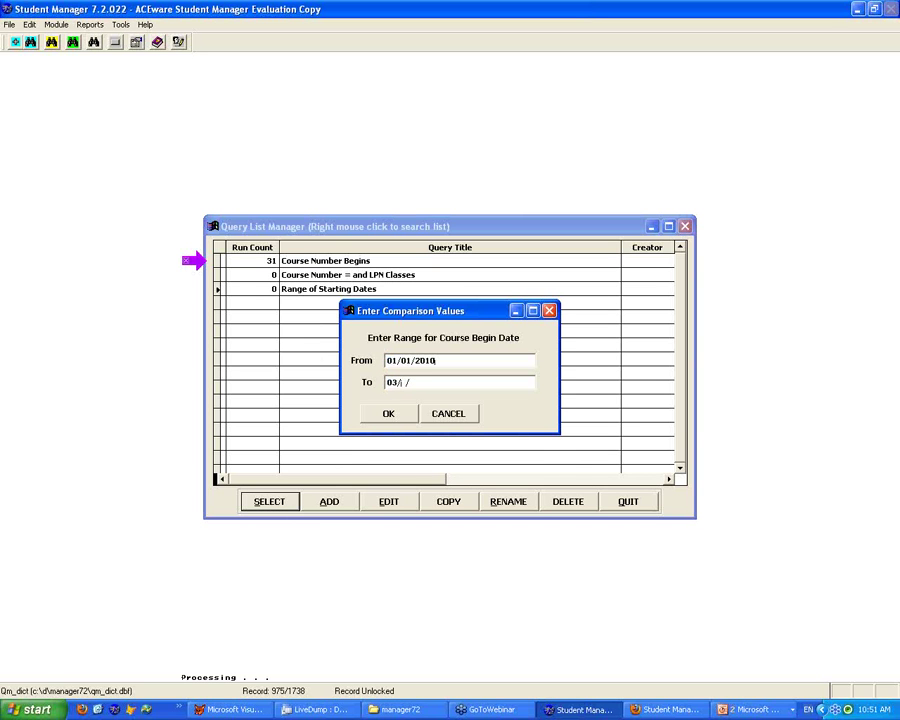
key("BackSpace")
key("BackSpace")
type("10")
left_click(400, 415)
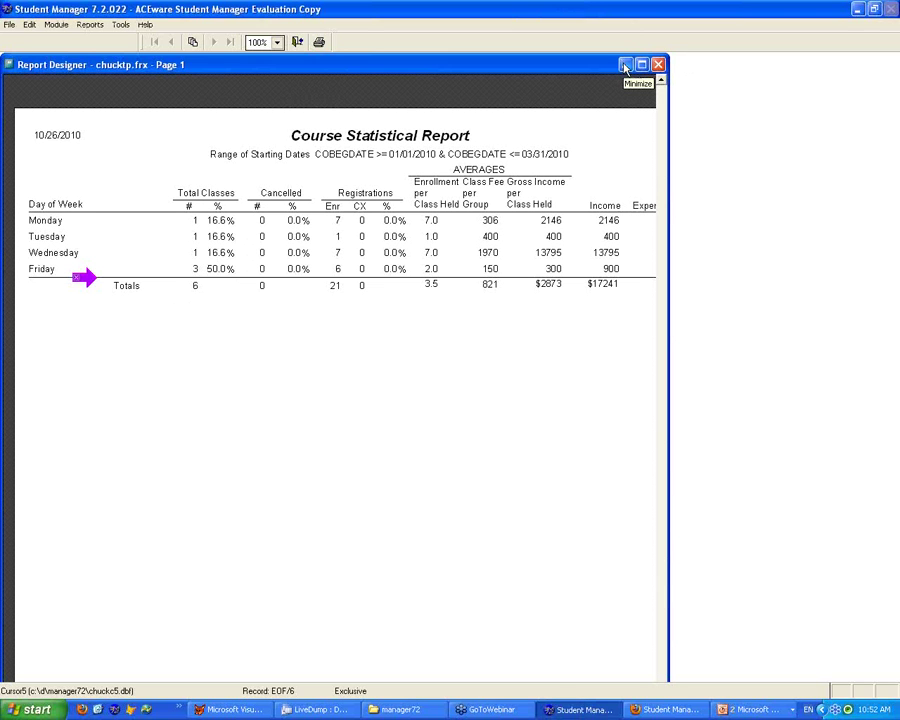
left_click(575, 711)
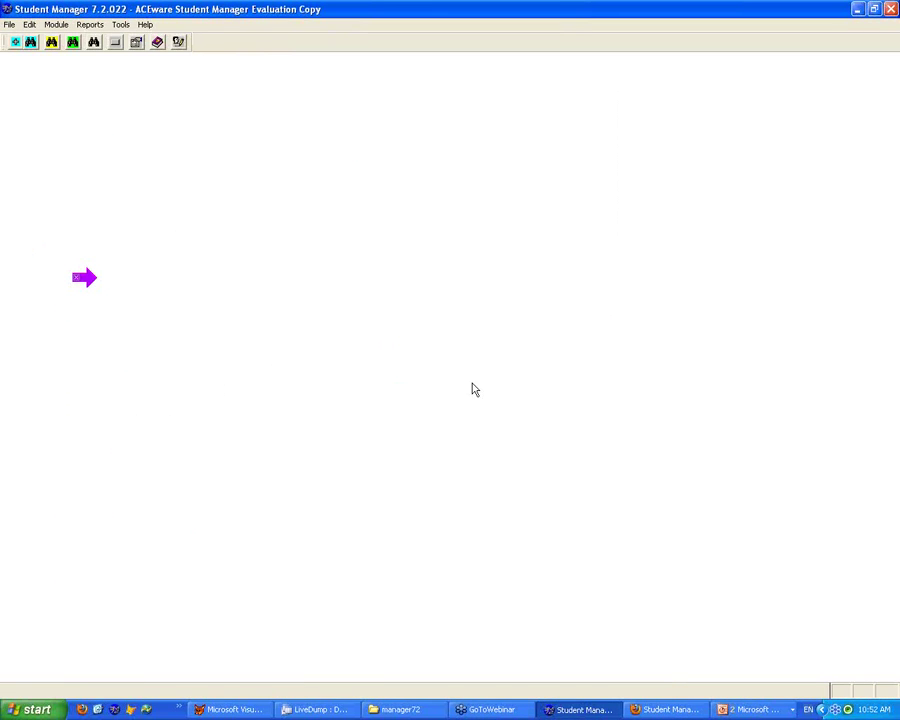
Open the Special 1 Reg/1 Line (Deadbeat) accounting report and accept its options to reach the query list
left_click(90, 25)
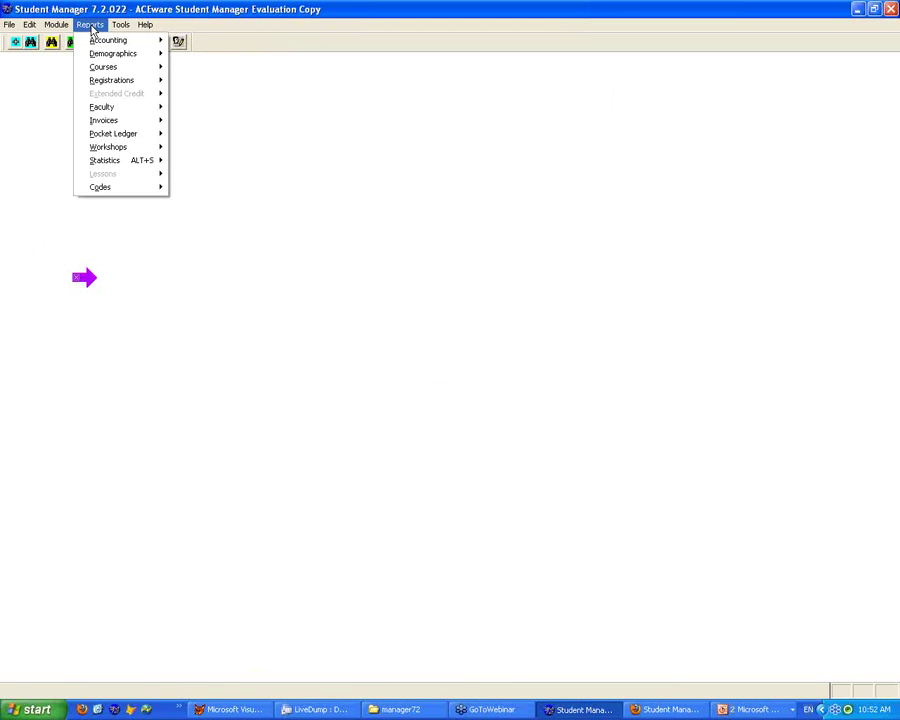
mouse_move(93, 40)
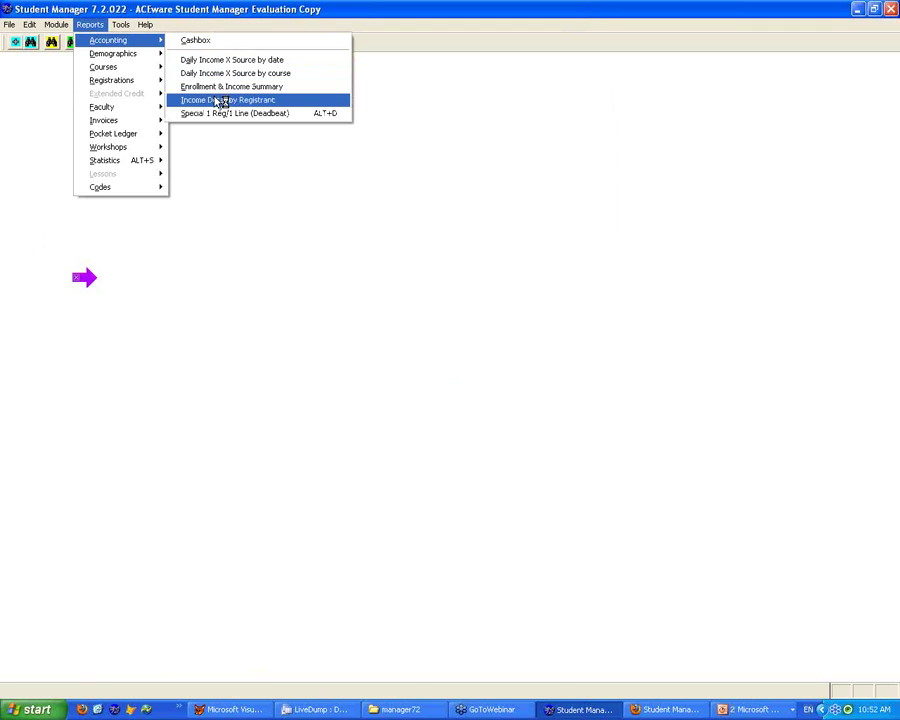
left_click(230, 114)
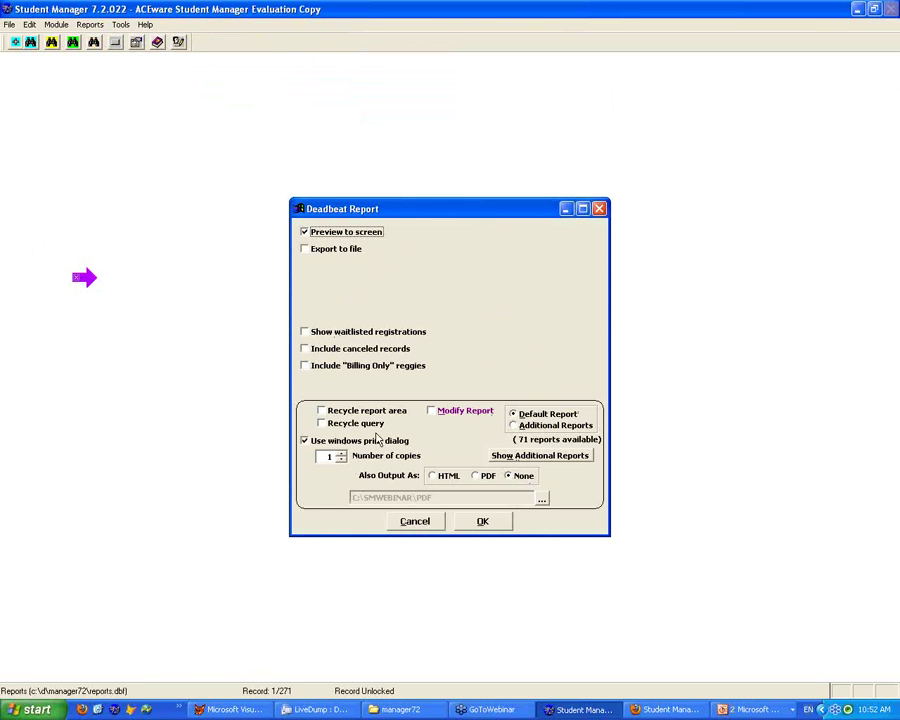
left_click(484, 527)
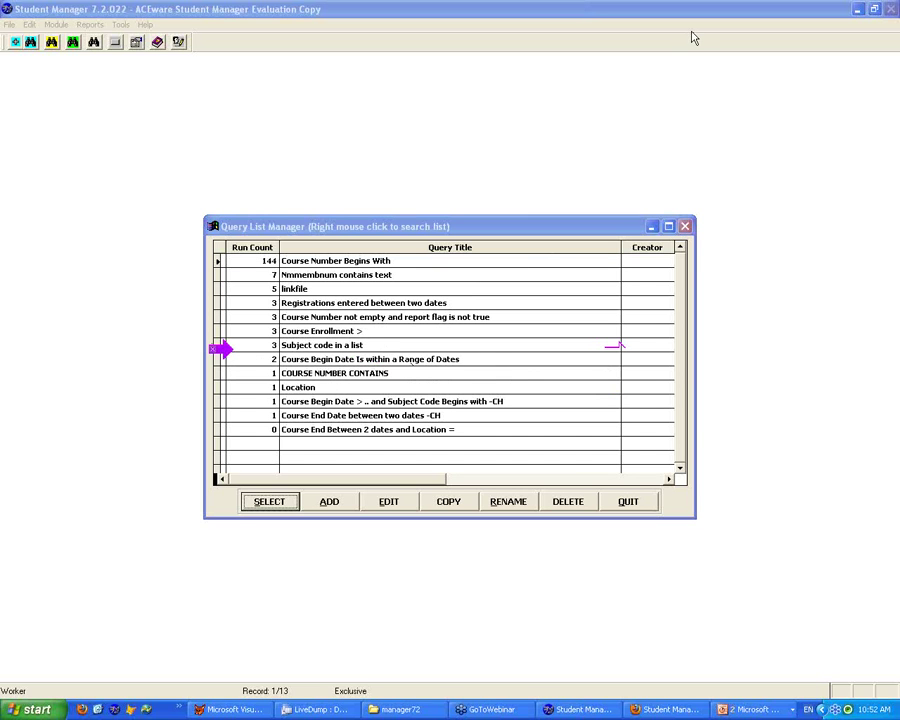
Open the Subject code in a list query for editing to review its condition, and cancel without changing it
left_click(309, 344)
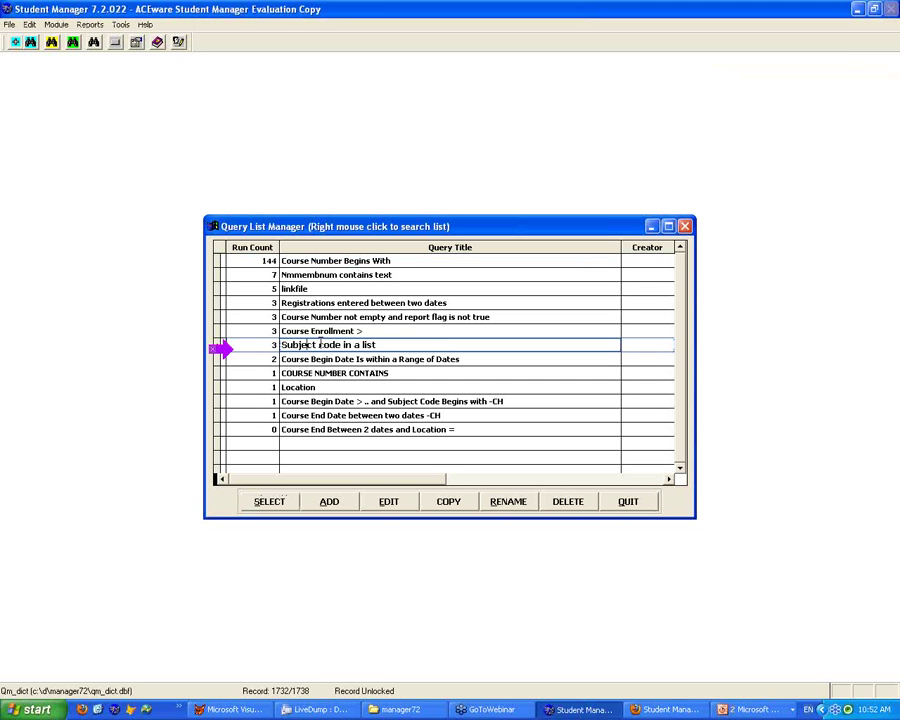
key("Up")
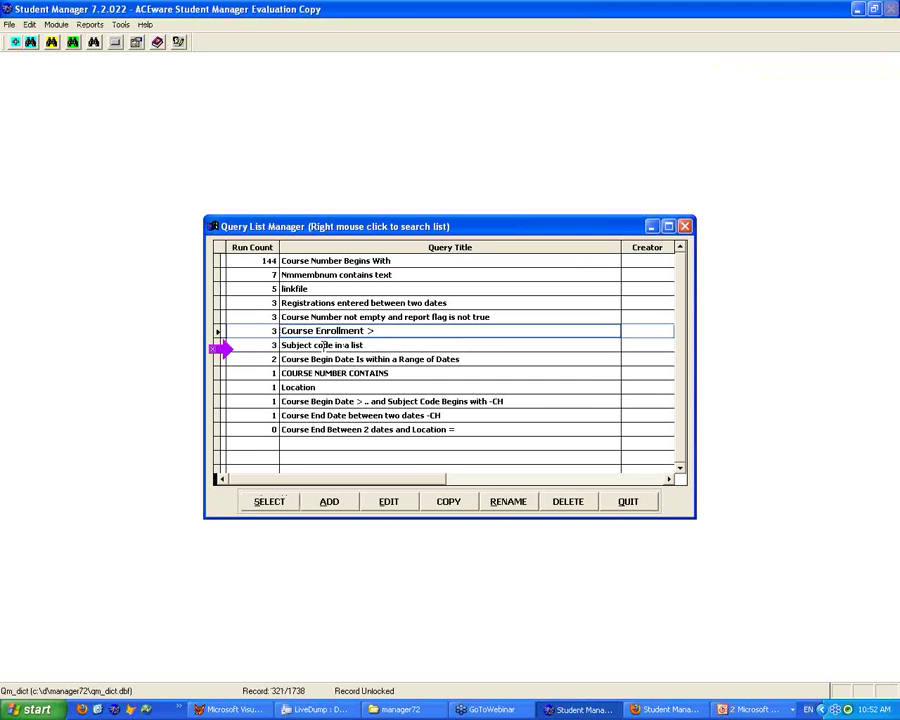
key("Down")
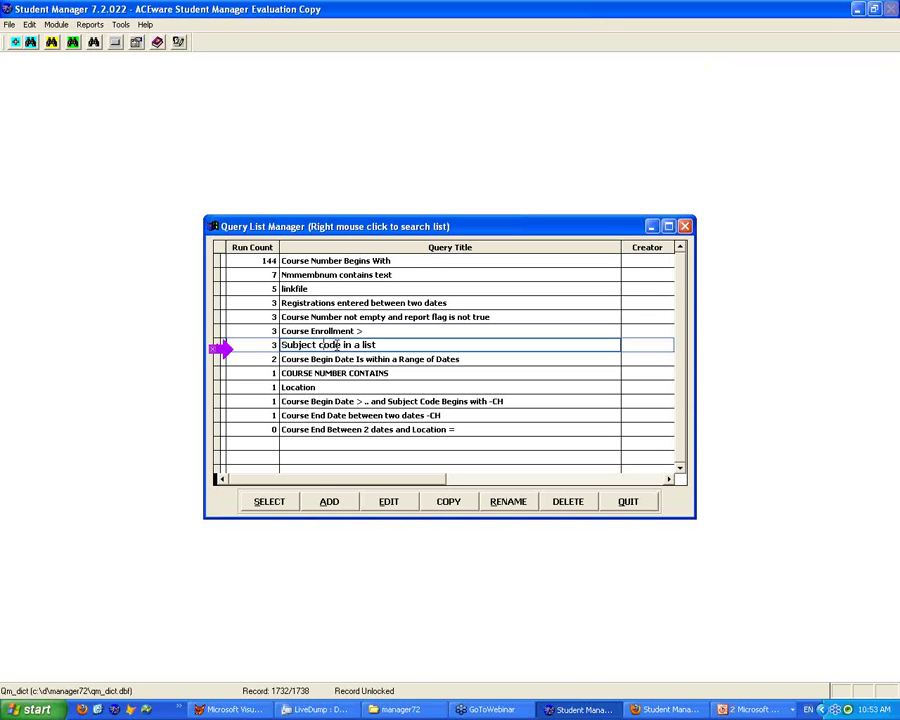
left_click(392, 502)
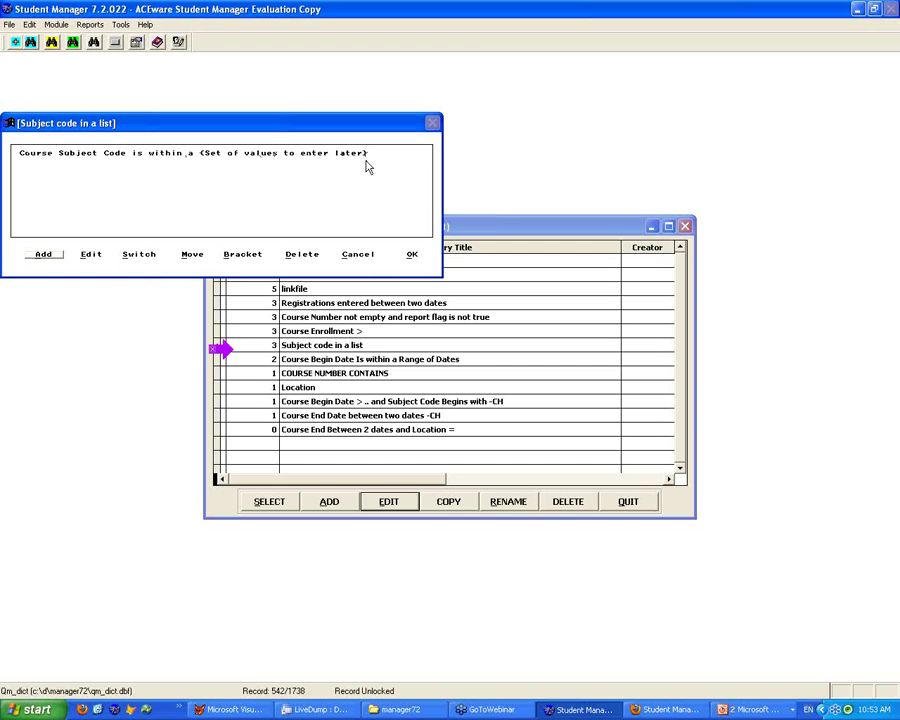
left_click(358, 254)
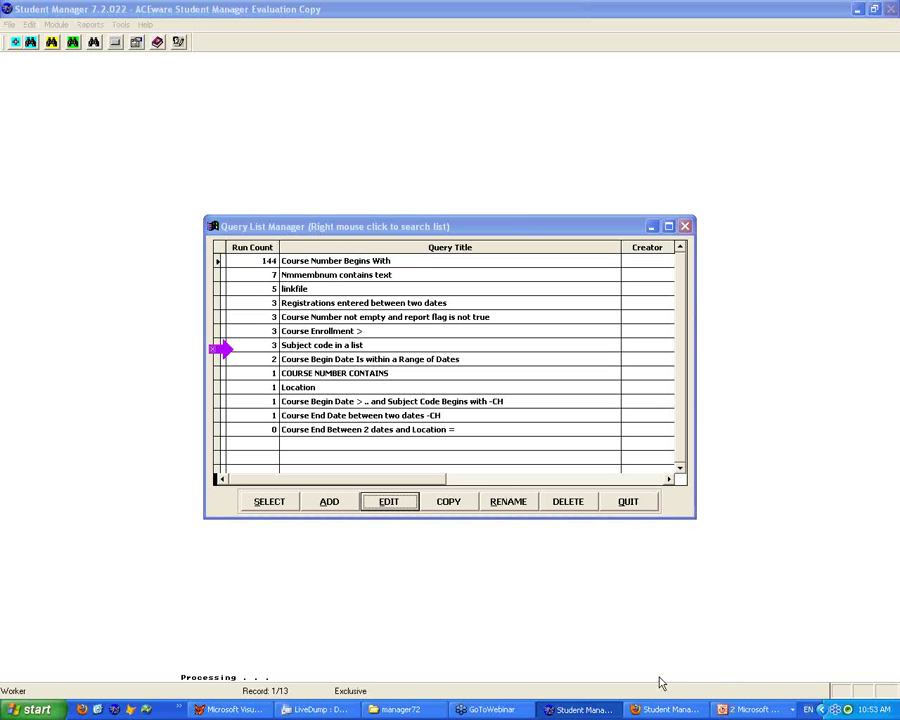
Switch to the PowerPoint slide show and advance from the Questions slide to the next webinar slide
left_click(729, 709)
left_click(734, 673)
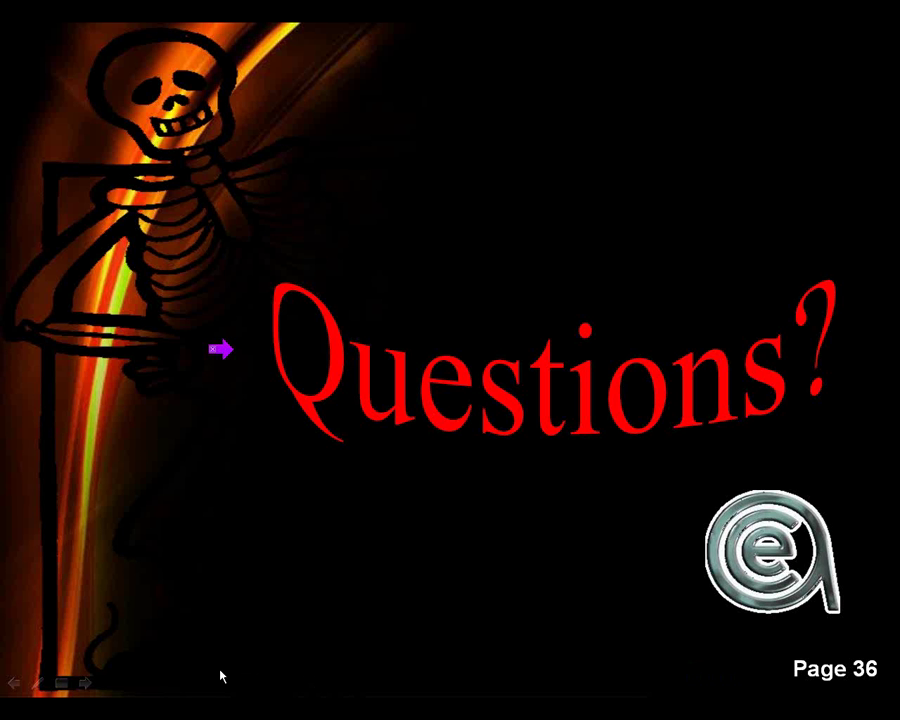
left_click(691, 34)
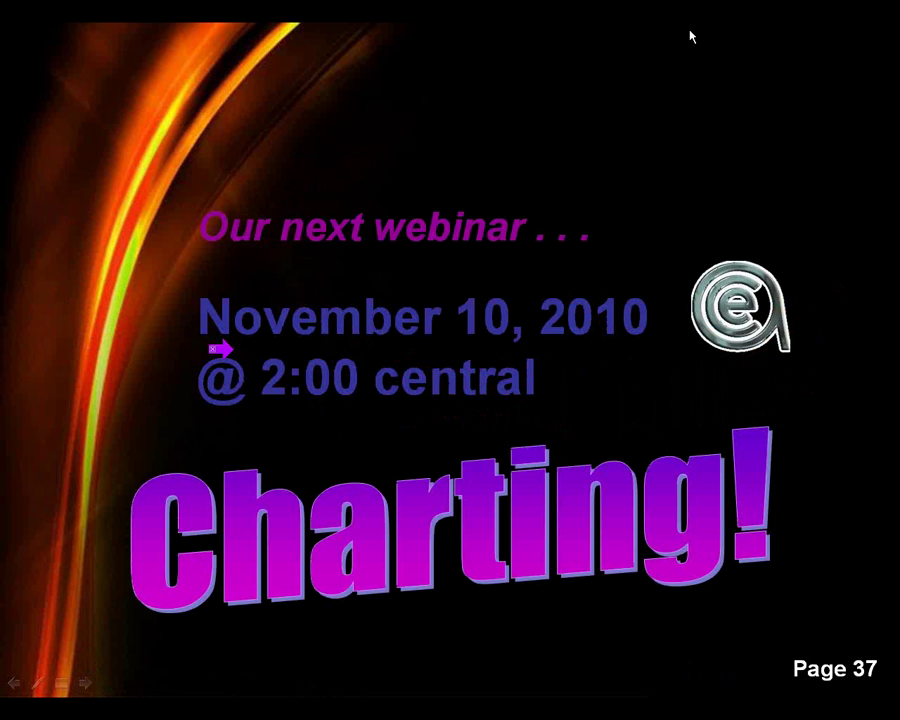